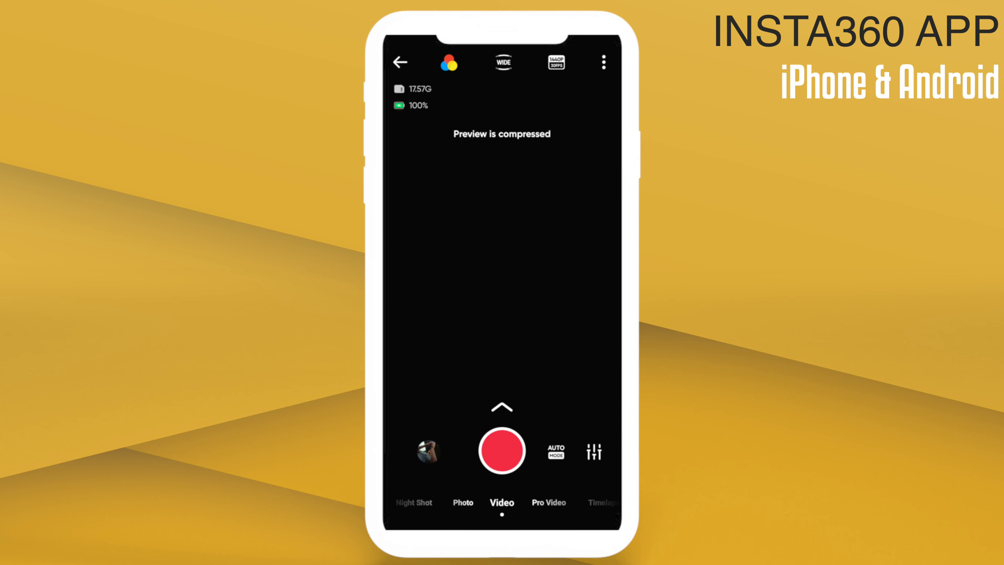
Switch to Pro Video with manual exposure and lower ISO from 400 to 100
left_click(530, 502)
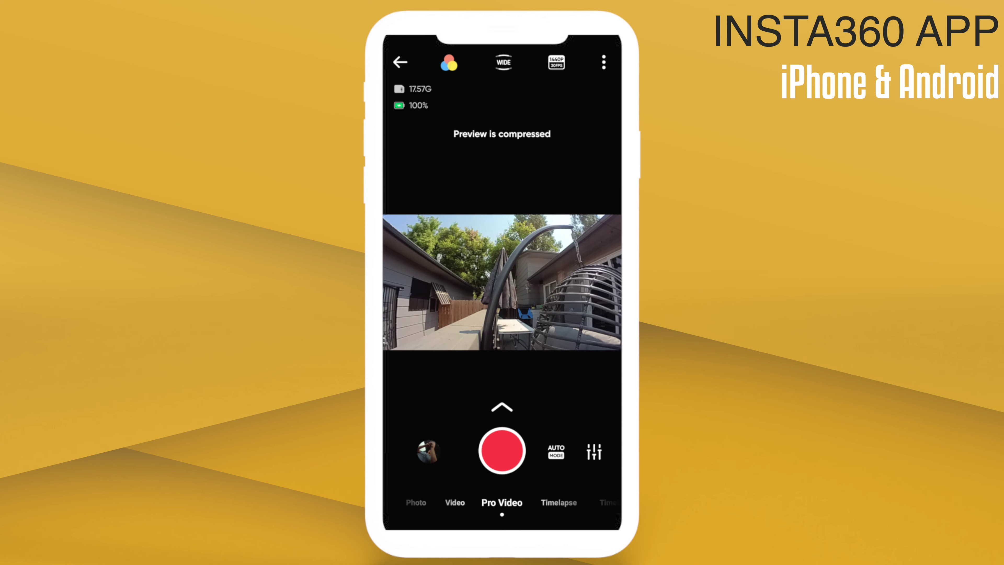
left_click(556, 451)
left_click_drag(553, 431, 447, 431)
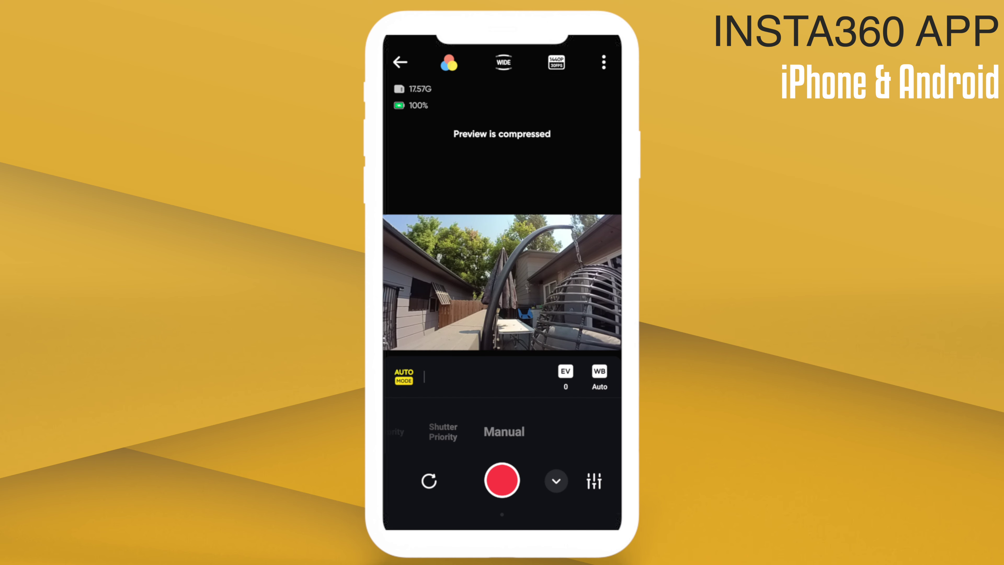
left_click(531, 376)
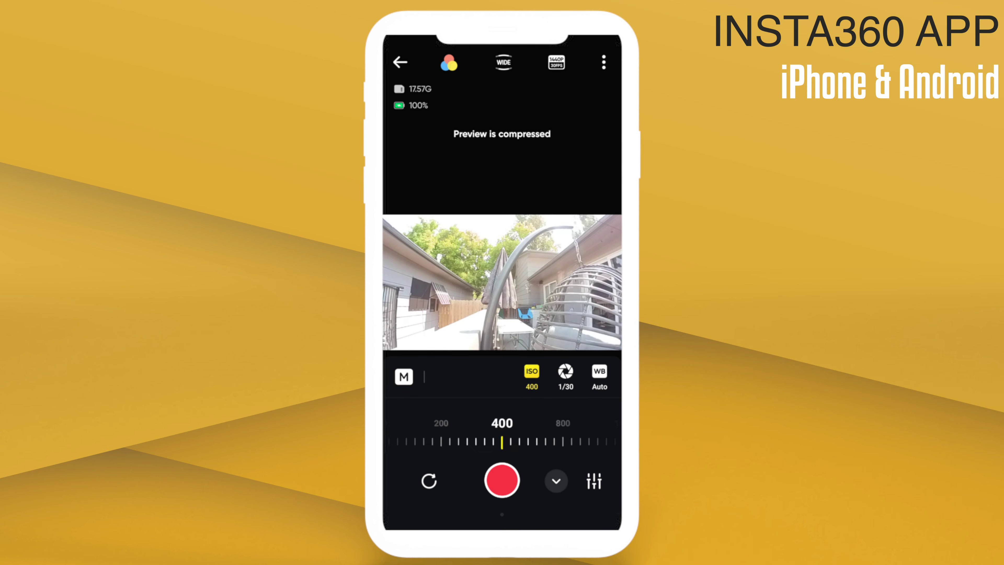
left_click_drag(455, 441, 576, 441)
Set the shutter speed to 1/60
left_click(565, 376)
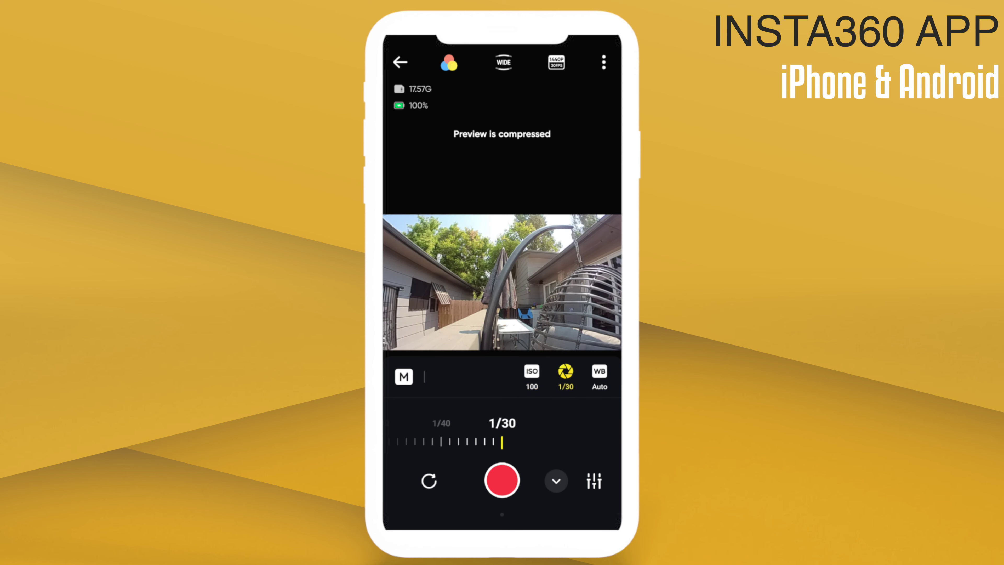
left_click_drag(455, 441, 515, 441)
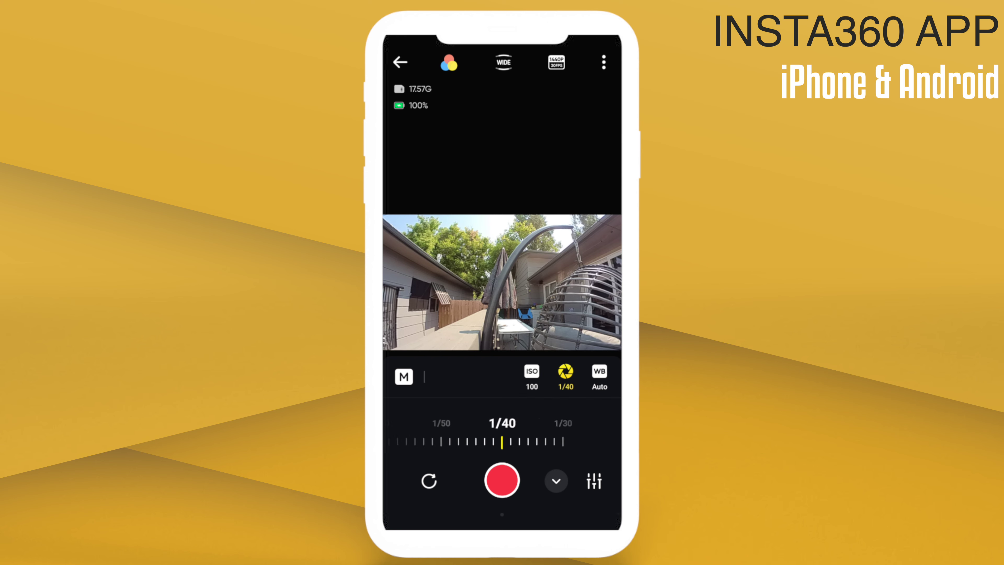
left_click_drag(454, 441, 516, 441)
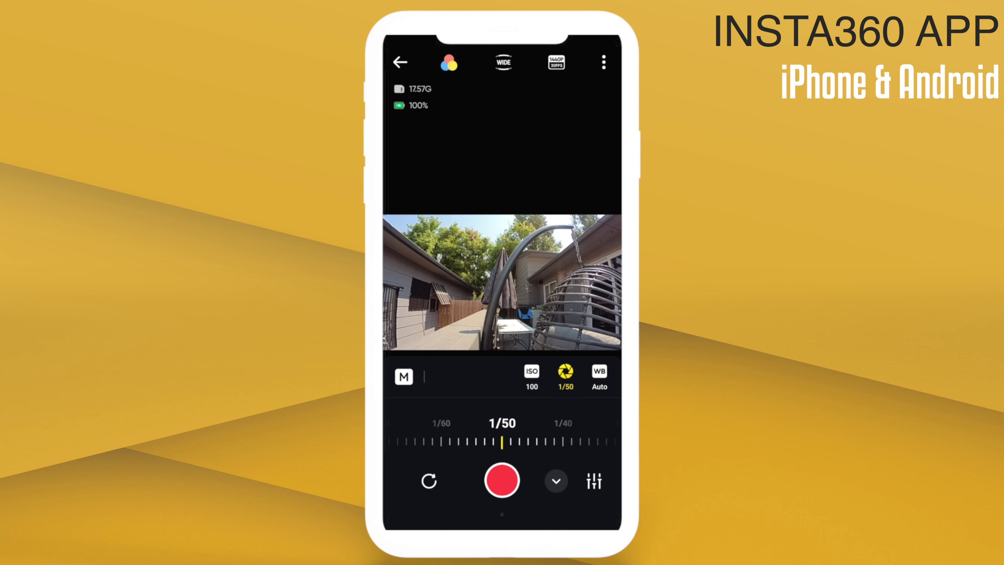
left_click_drag(454, 441, 515, 441)
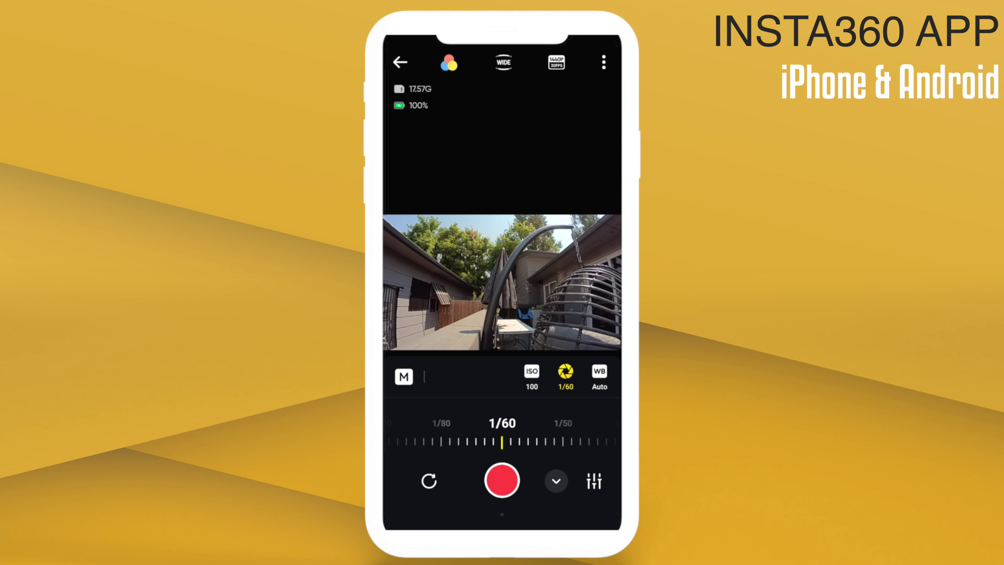
left_click_drag(561, 441, 502, 441)
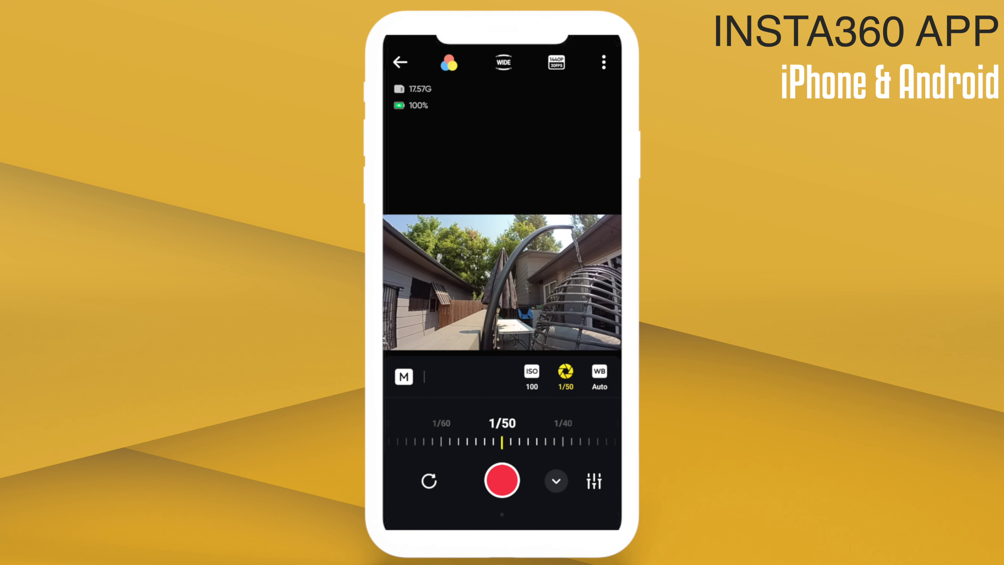
left_click_drag(455, 441, 515, 441)
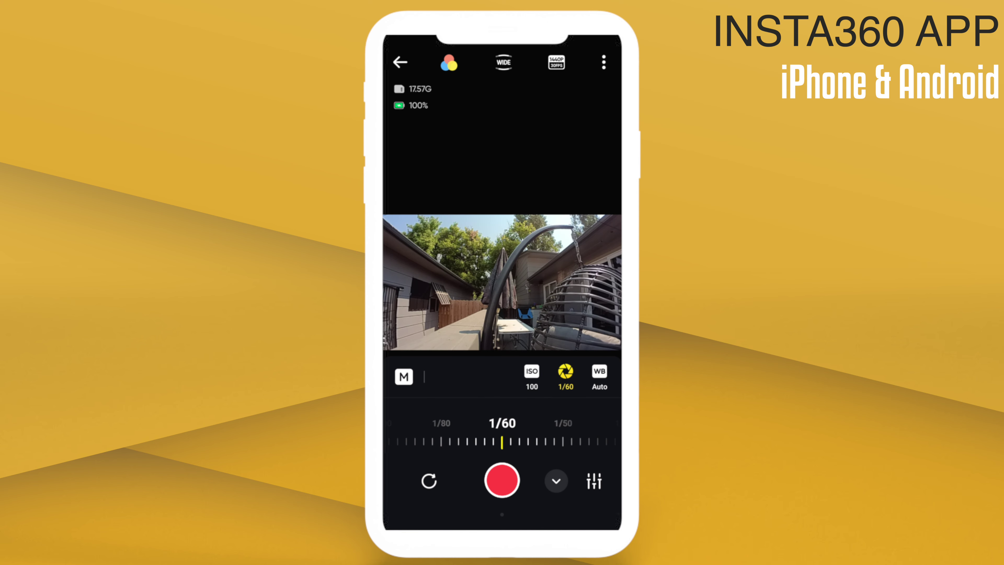
Set the white balance to 6500K
left_click(599, 376)
left_click_drag(593, 441, 410, 441)
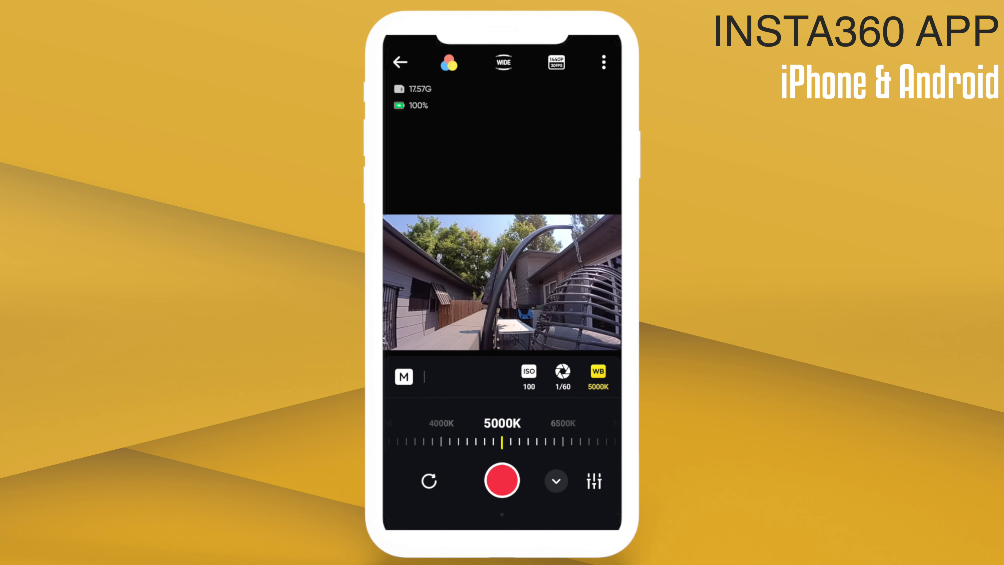
left_click_drag(553, 441, 596, 441)
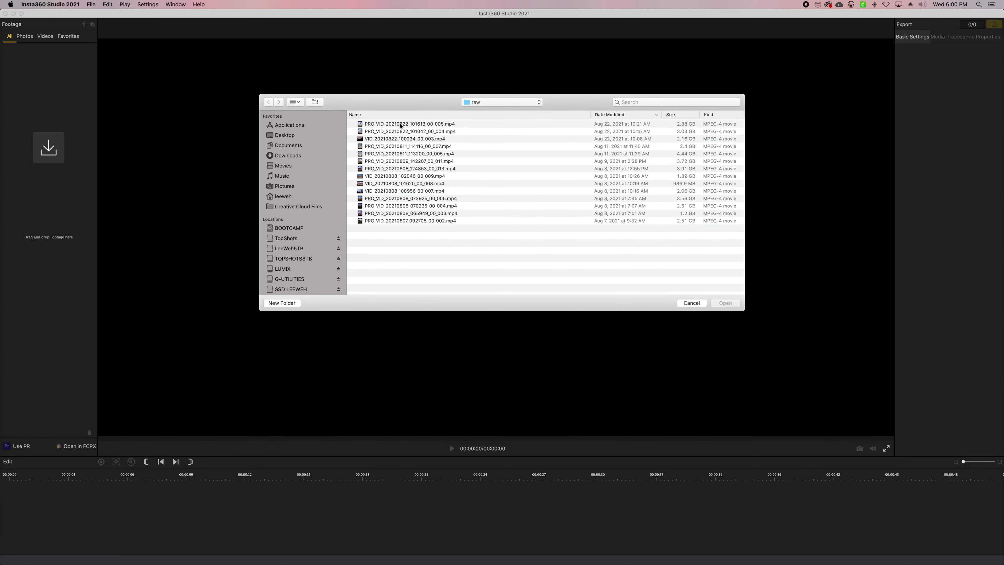
Select PRO_VID_20210822_101613_00_005.mp4 and import it into the project
left_click(400, 126)
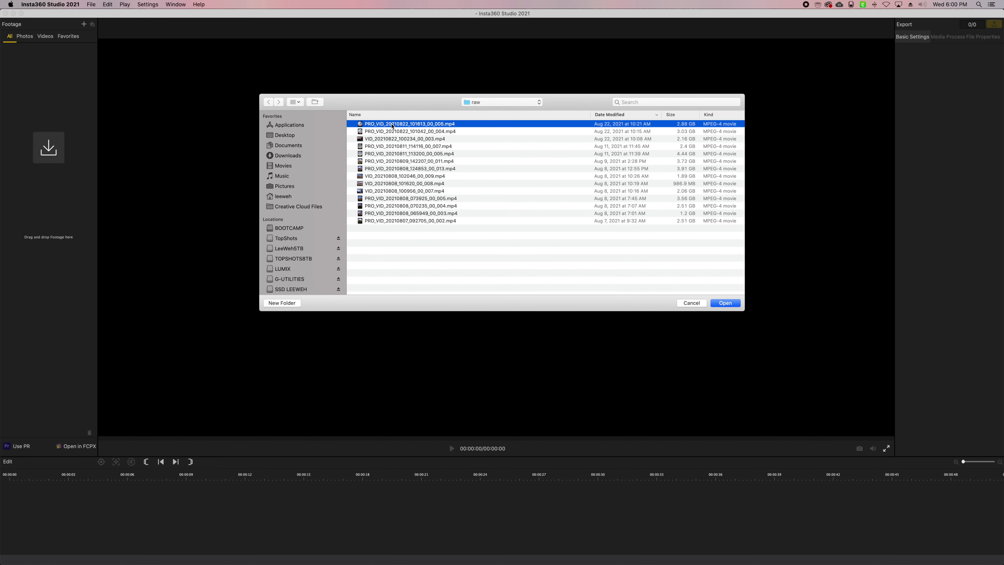
double_click(409, 125)
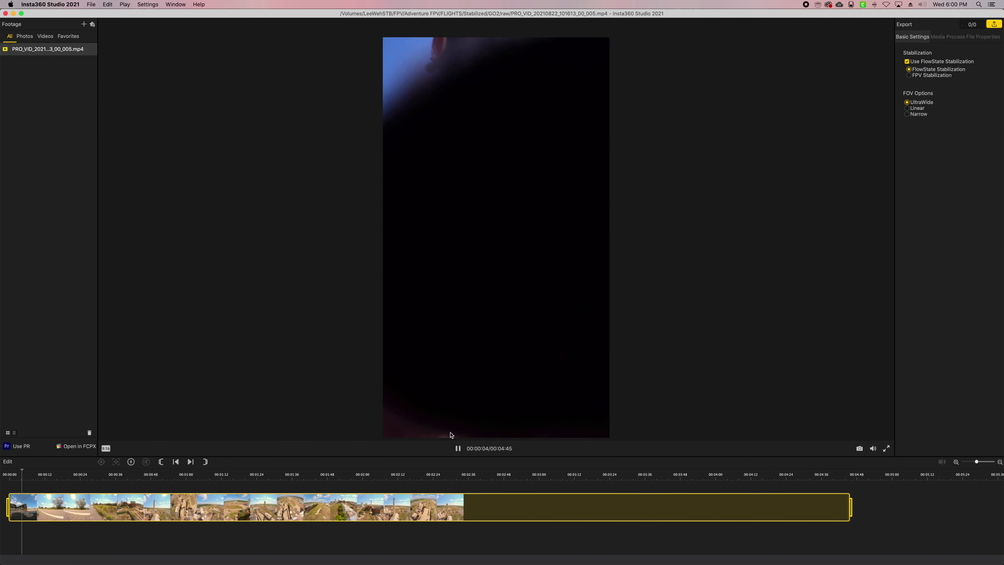
Pause playback and set the output aspect ratio to 16:9
left_click(458, 449)
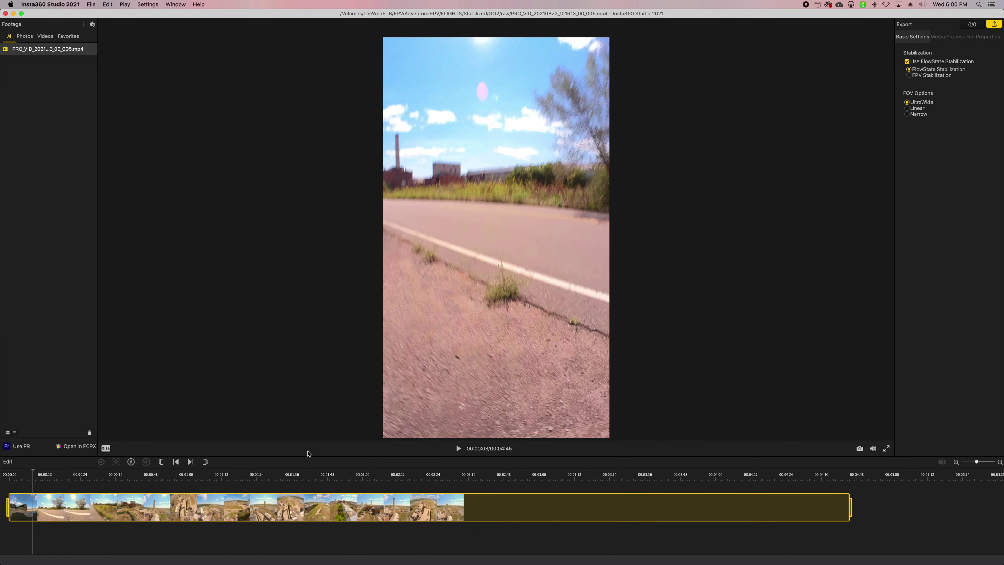
left_click(107, 449)
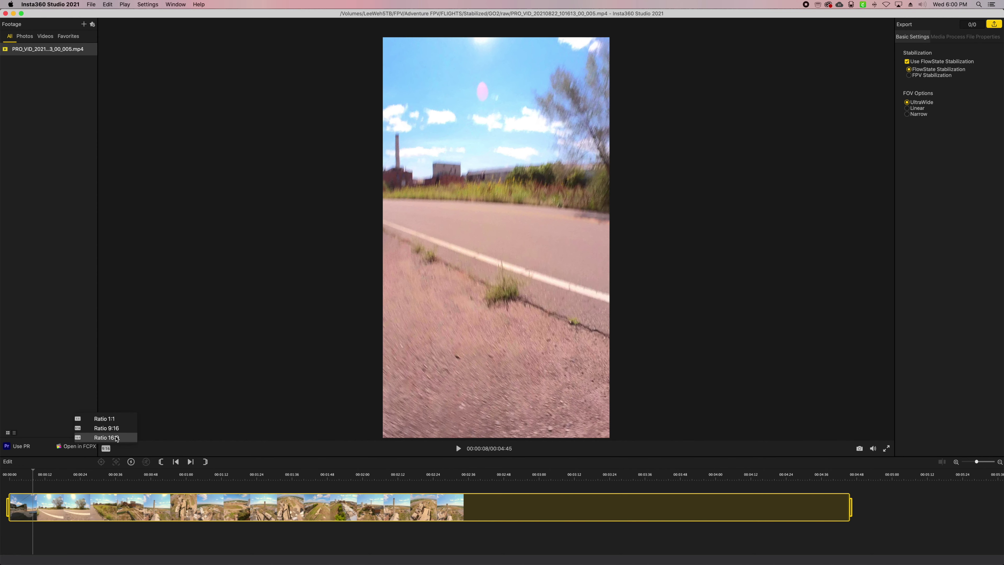
left_click(117, 438)
Trim the clip's start to about 00:00:21 and play from the new start
left_click(52, 474)
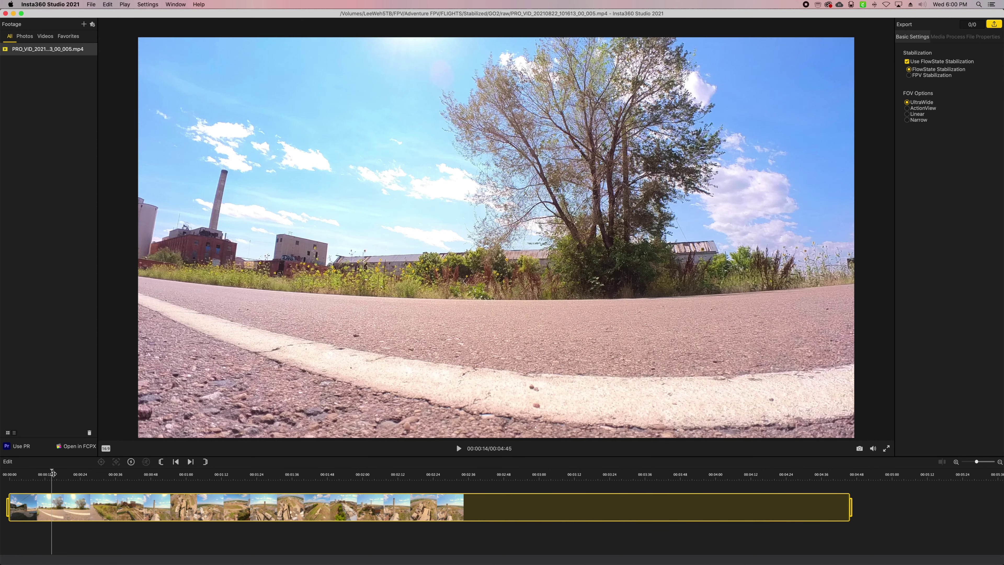
left_click_drag(53, 473, 81, 474)
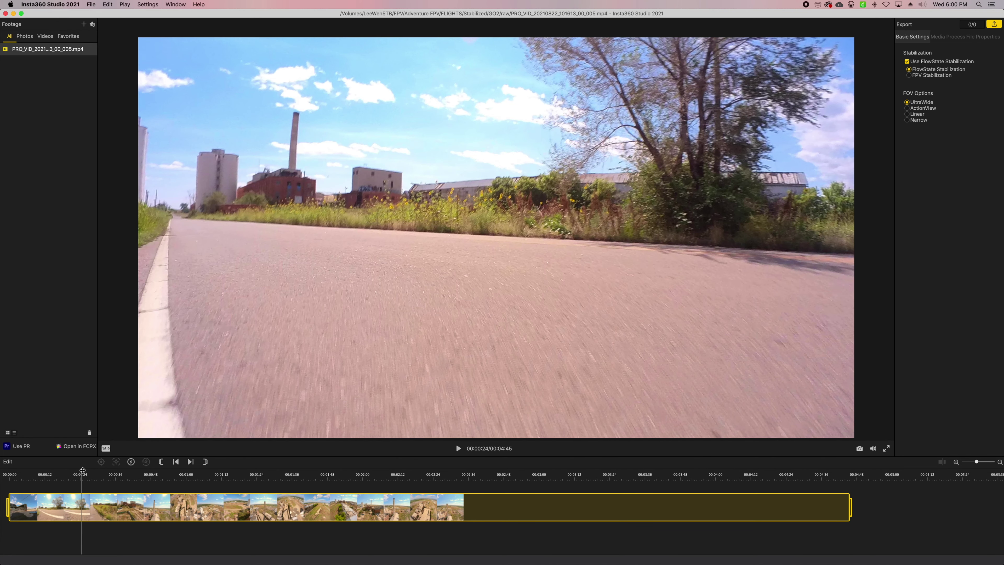
left_click(72, 472)
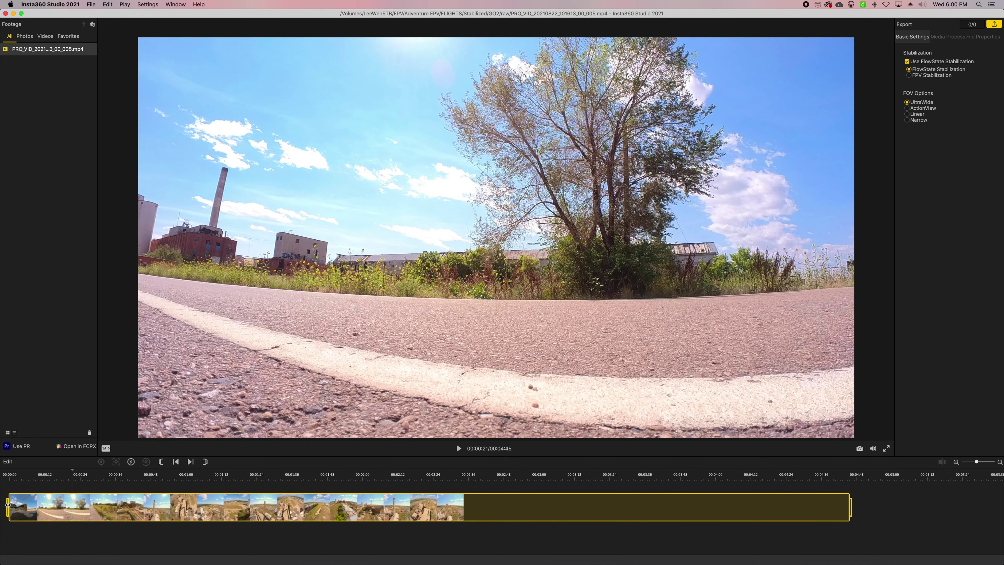
left_click_drag(8, 505, 71, 505)
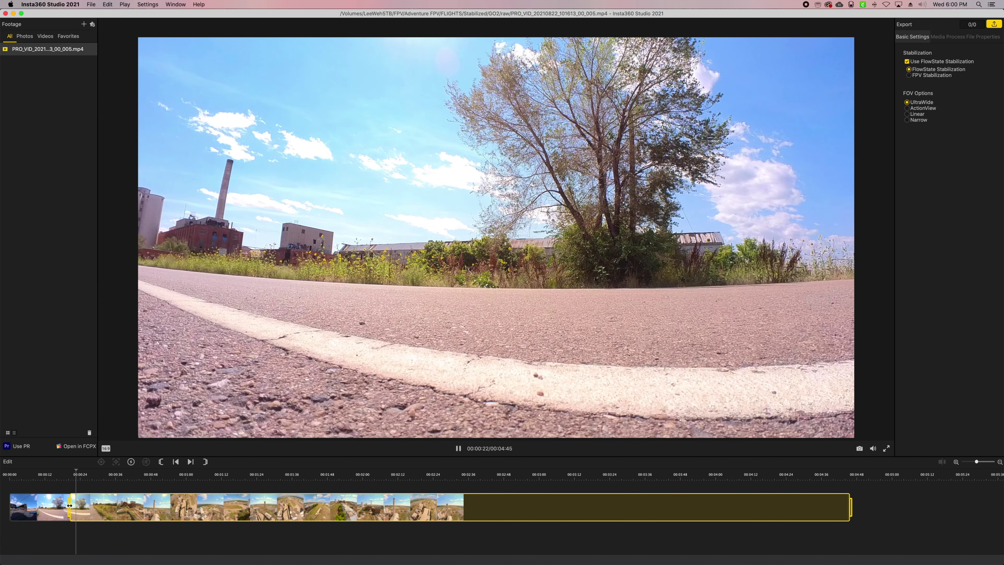
left_click_drag(75, 508, 79, 508)
key("space")
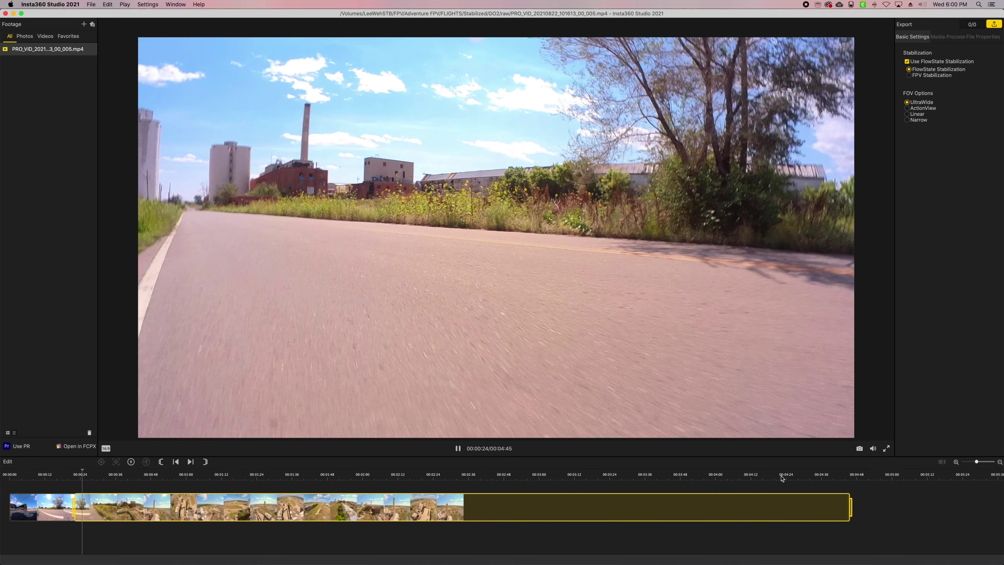
Trim the clip's end back, keeping roughly the first 2:30 of footage
left_click(779, 474)
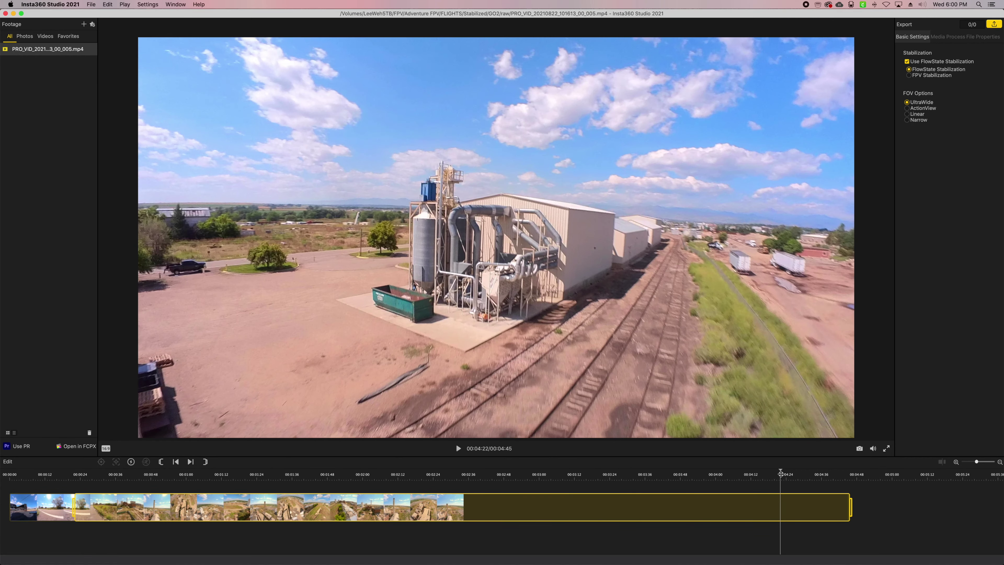
left_click(802, 474)
left_click(822, 474)
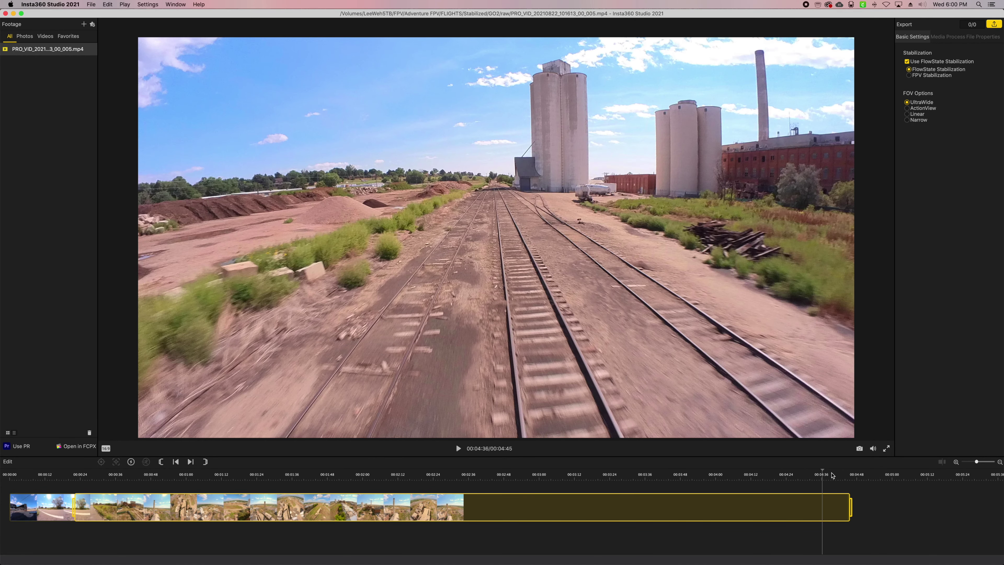
left_click(834, 474)
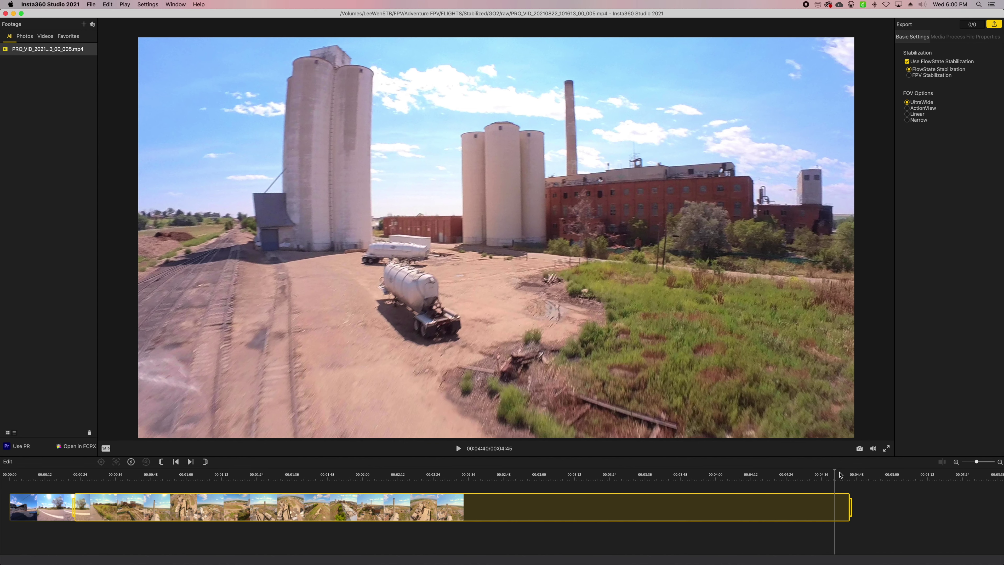
left_click_drag(849, 508, 685, 514)
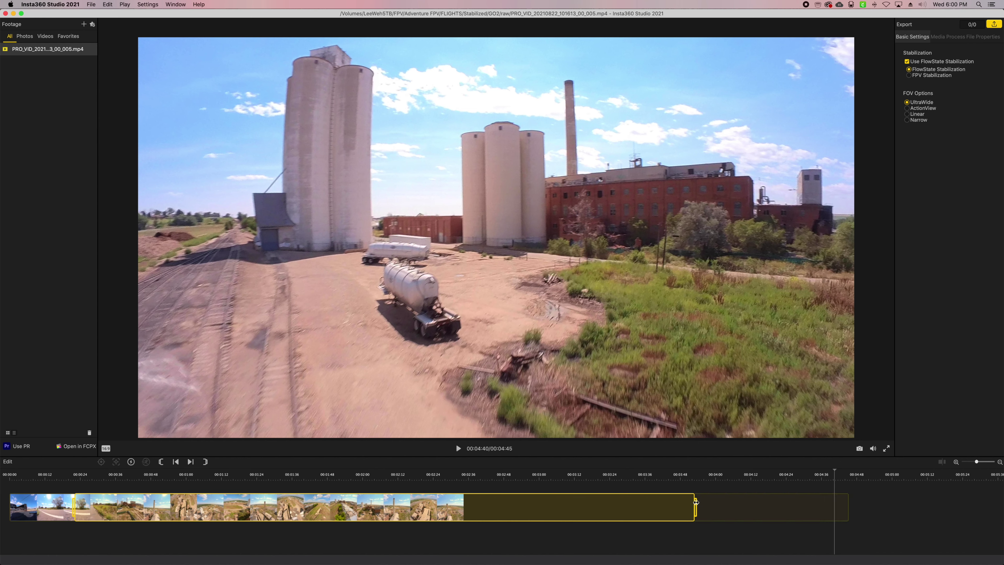
left_click_drag(691, 502, 456, 505)
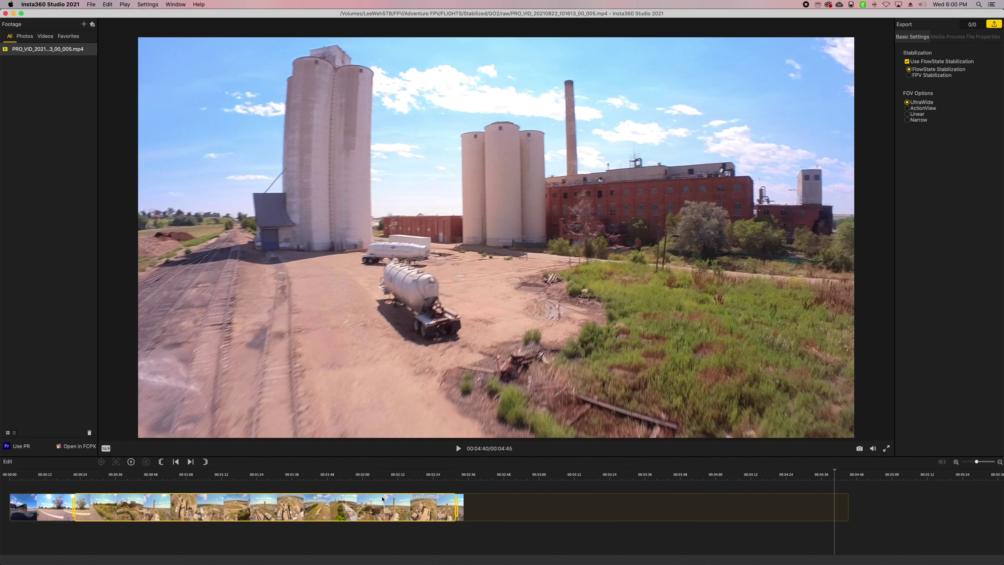
Toggle FlowState stabilization off and on while playing the trimmed clip to compare
left_click(917, 63)
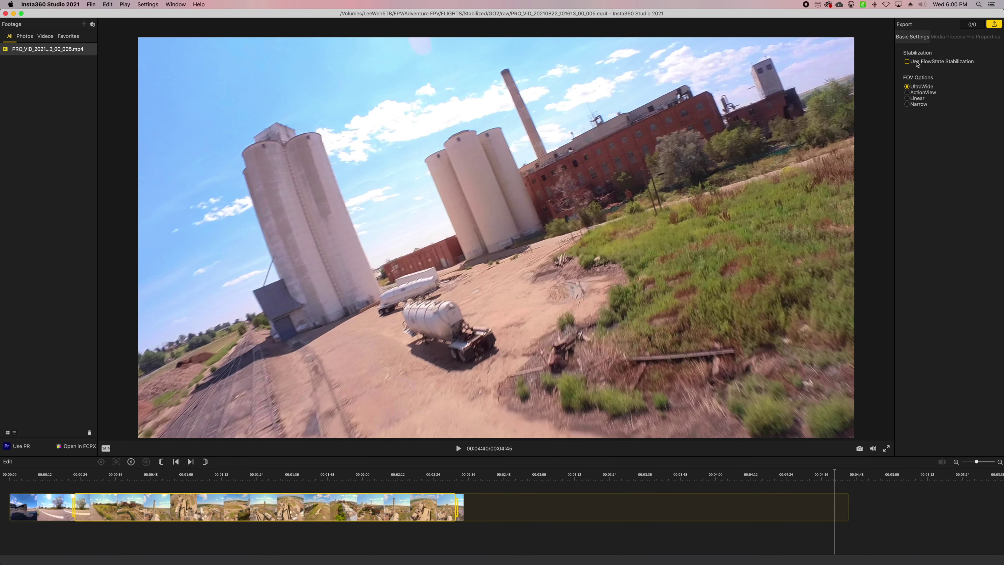
key("space")
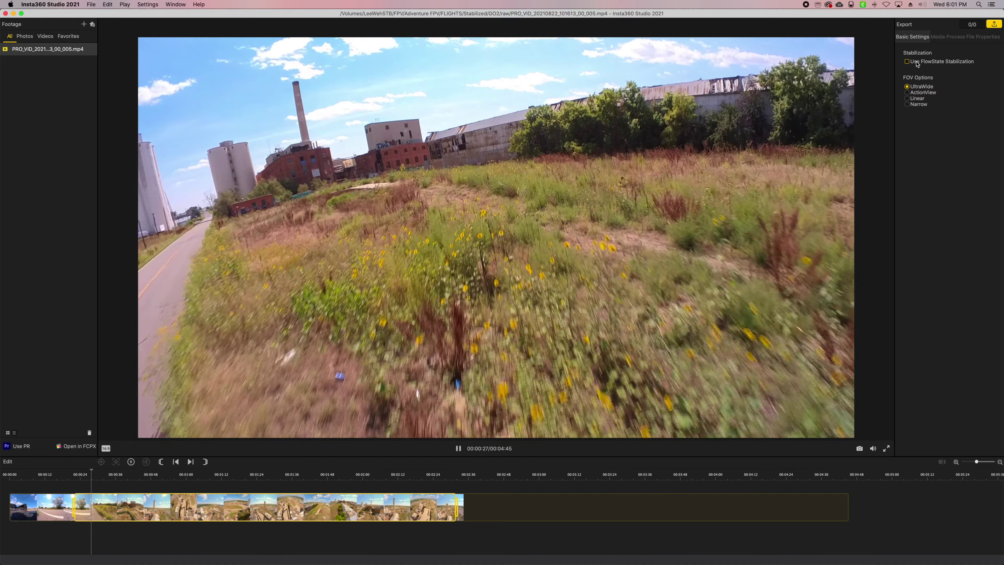
left_click(917, 63)
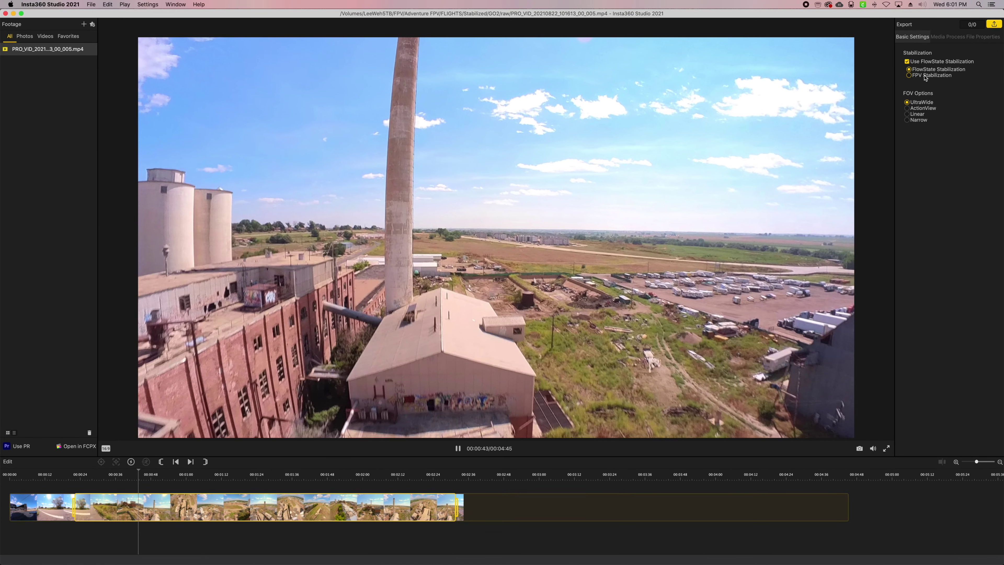
key("space")
Switch to FPV Stabilization and compare UltraWide, ActionView and Narrow FOV before choosing Linear
left_click(925, 75)
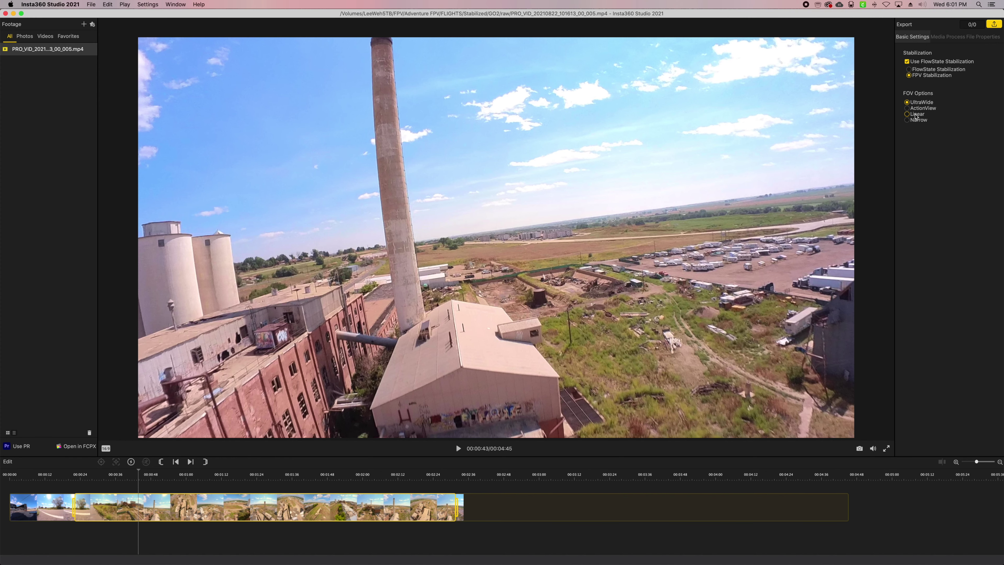
left_click(915, 116)
left_click(920, 103)
left_click(925, 110)
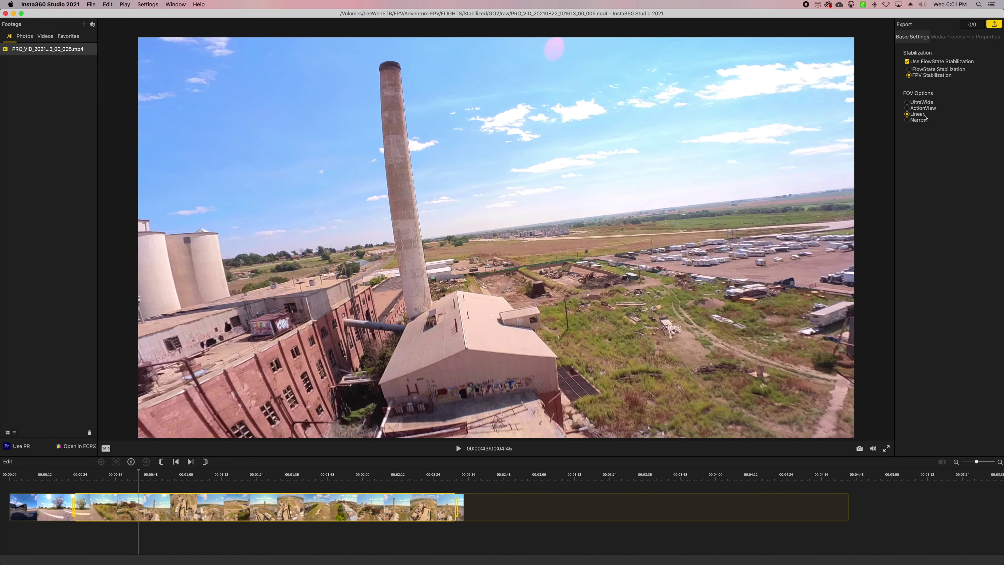
left_click(923, 121)
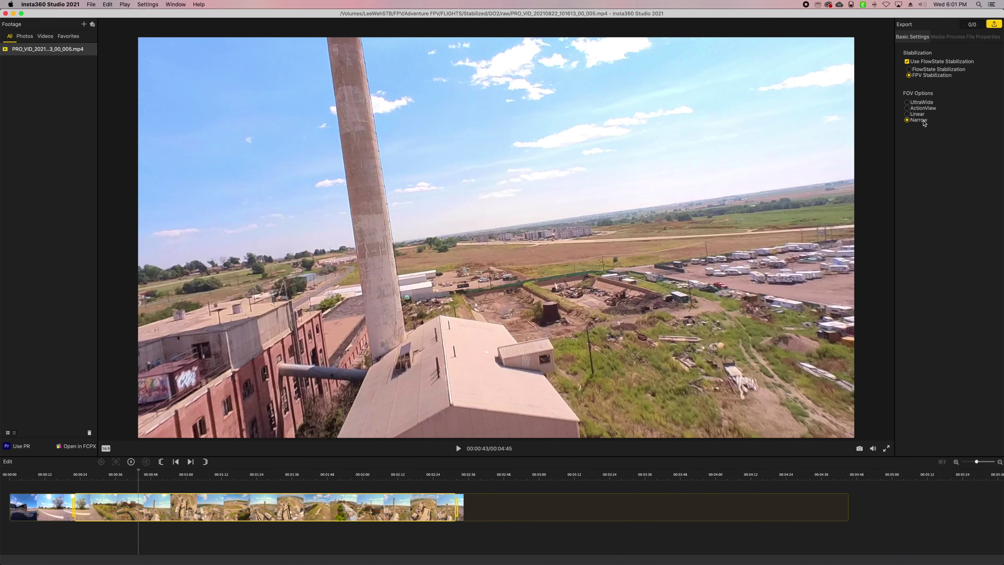
left_click(917, 114)
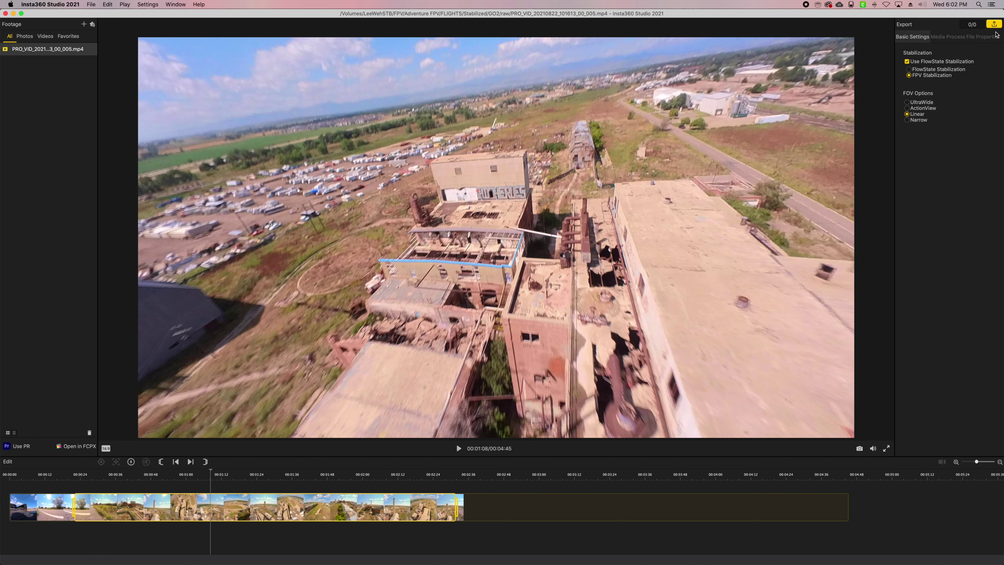
left_click(993, 24)
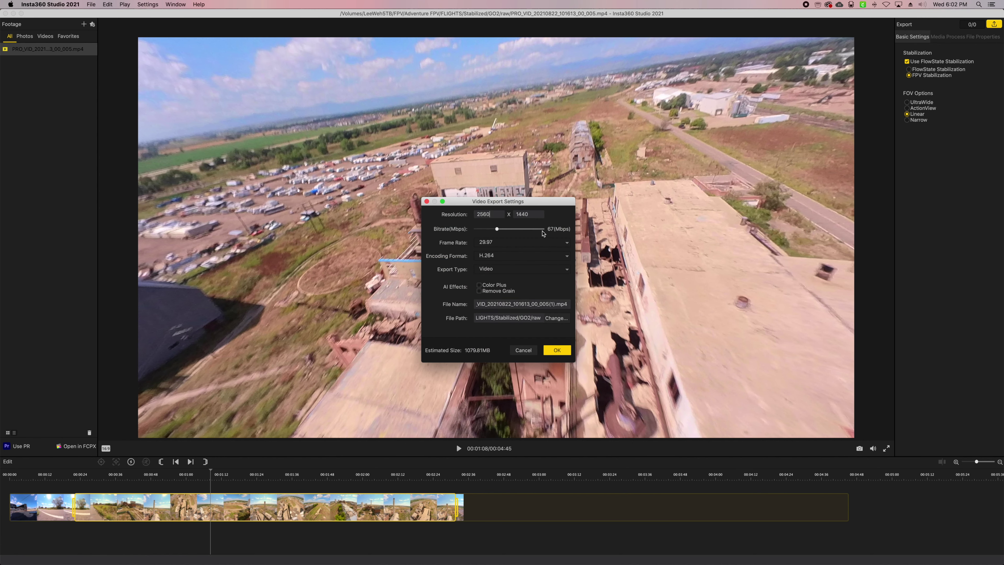
Keep 29.97 fps and raise the bitrate to the 200 Mbps maximum
left_click(493, 242)
left_click(529, 246)
left_click_drag(497, 230, 588, 235)
Set encoding to H.265 after trying ProRes 422, restore 200 Mbps, and start the export
left_click(505, 253)
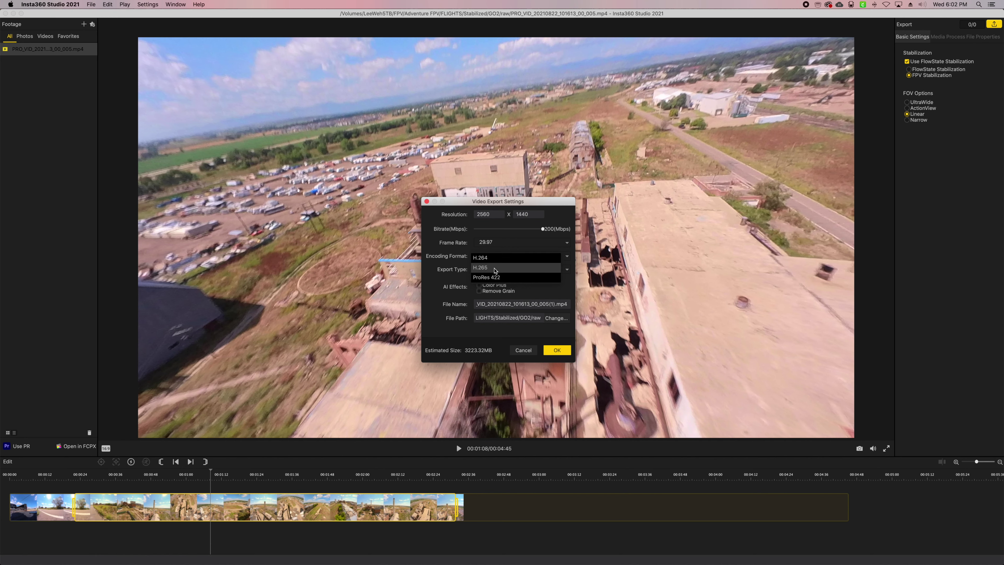
left_click(495, 268)
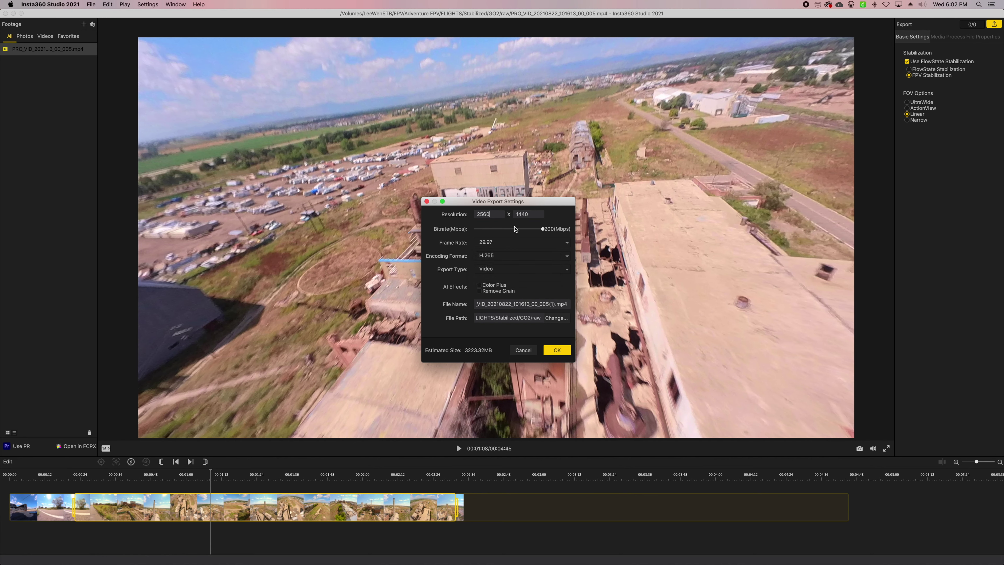
left_click(496, 257)
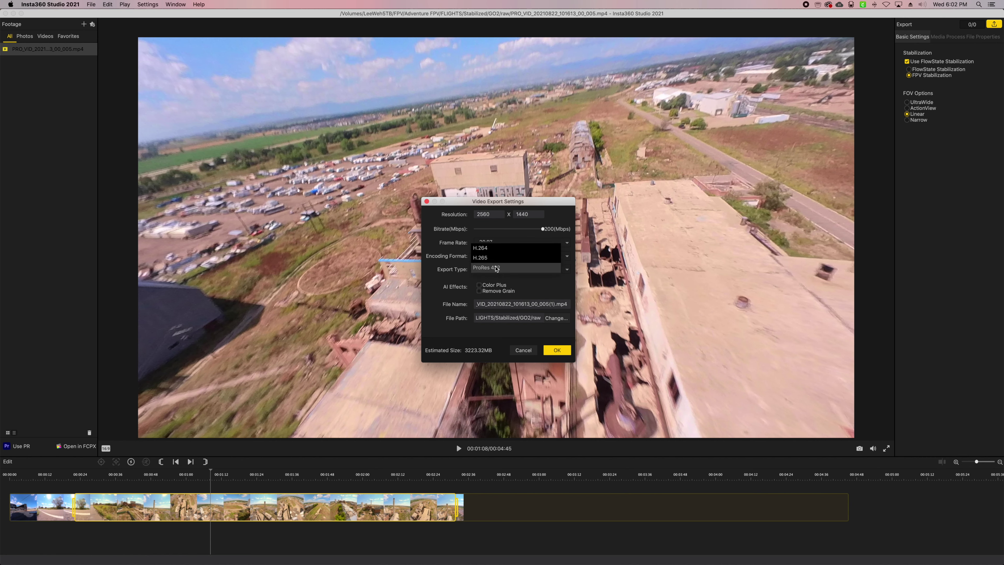
left_click(496, 269)
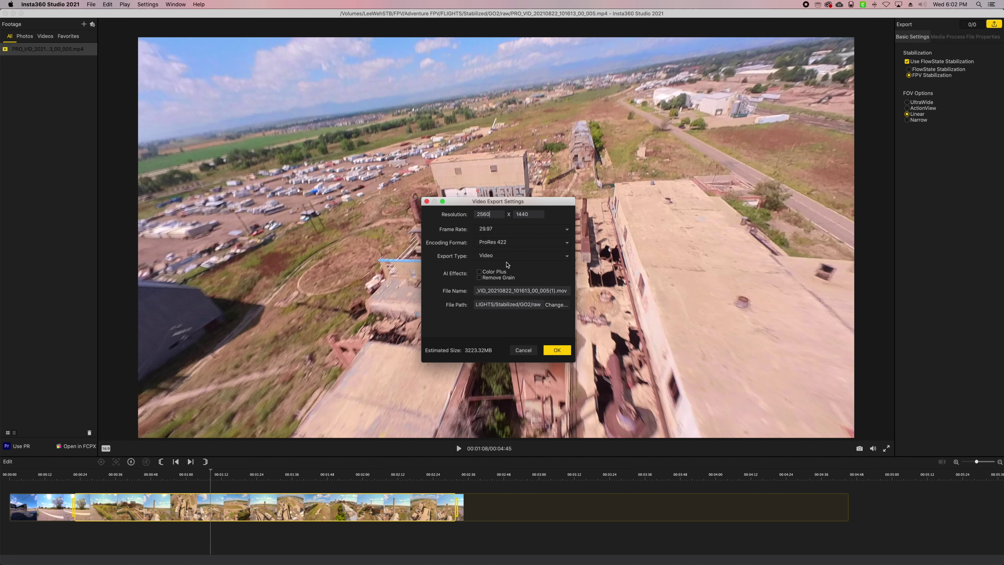
left_click(512, 243)
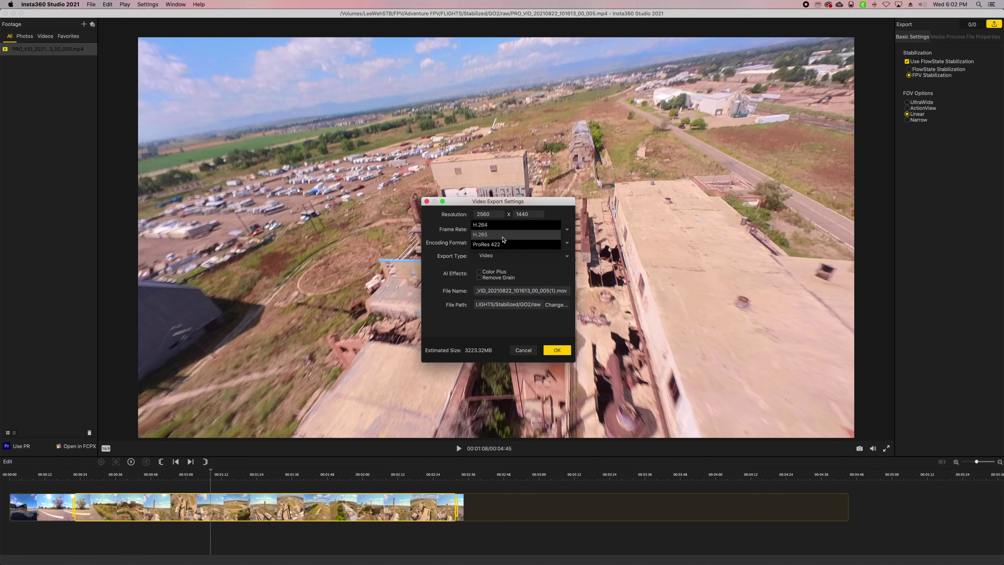
left_click(503, 237)
left_click_drag(490, 231, 570, 234)
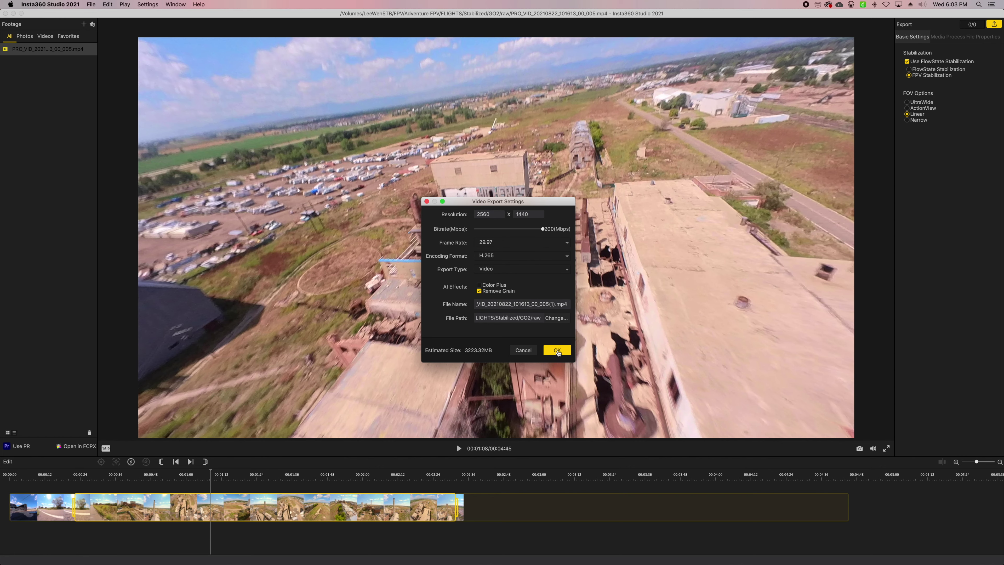
left_click(558, 350)
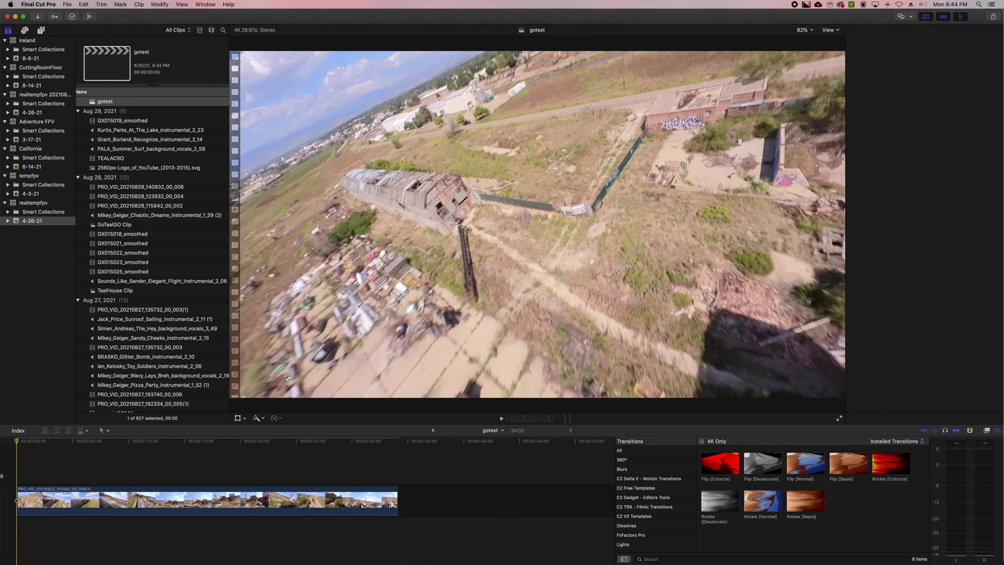
Show the Inspector, park the playhead at 12:19, and select the FPV clip
key("cmd+4")
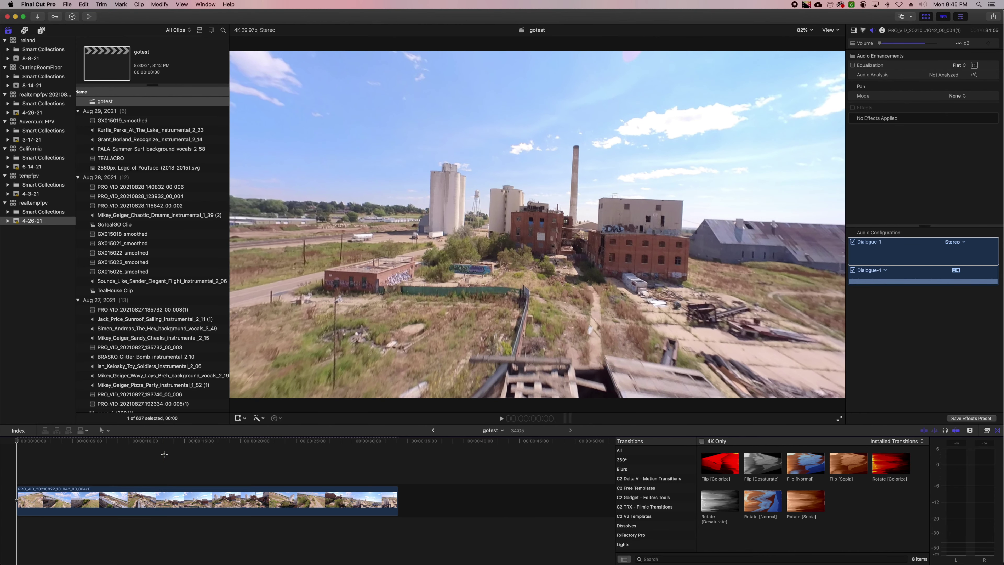
left_click(164, 456)
key("Left")
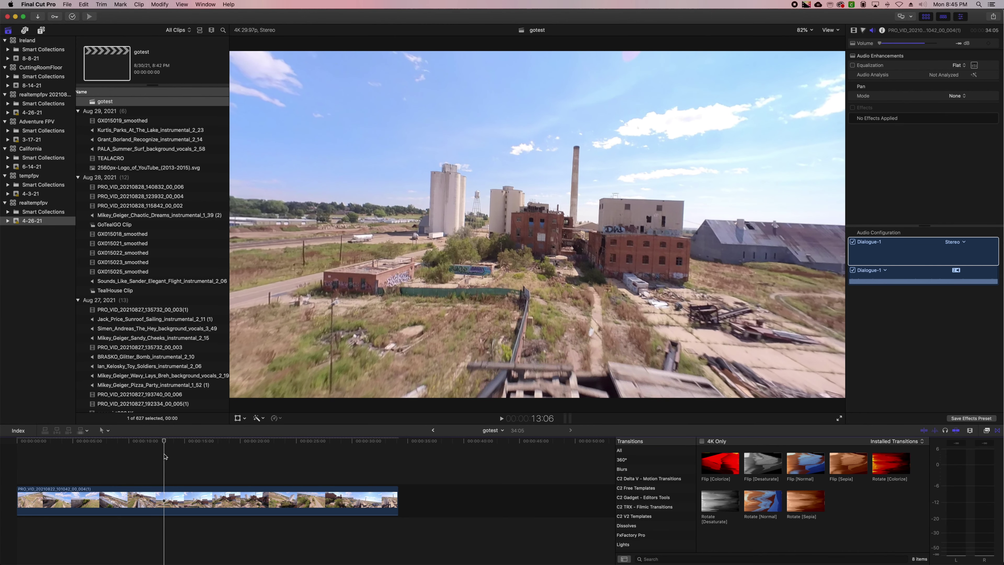
key("Left")
key("Left")
key("Left")
key("Left")
key("Left")
key("Left")
key("Left")
key("Left")
key("Left")
key("Left")
key("Left")
key("Left")
key("Left")
key("Left")
key("Left")
key("Left")
key("Left")
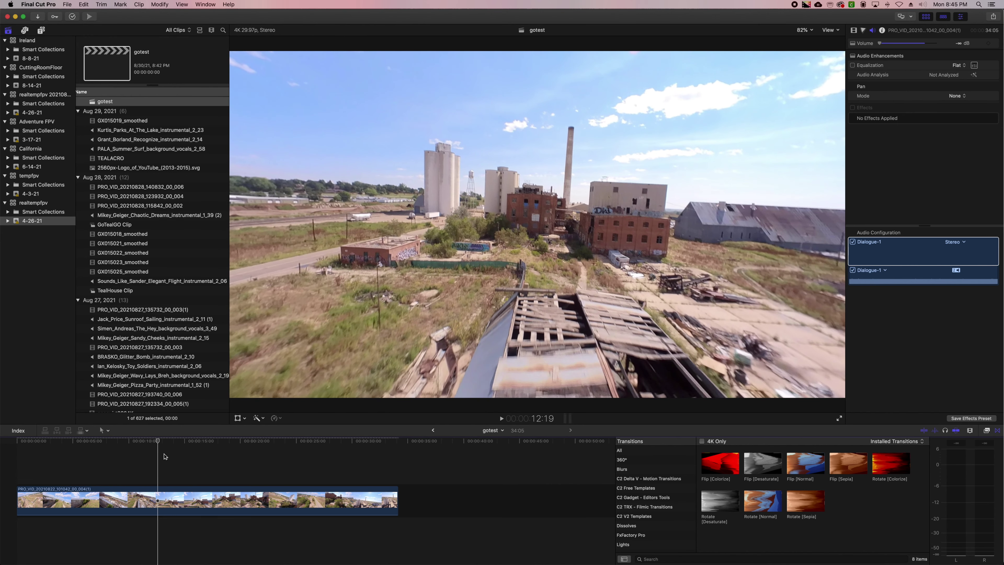
left_click(158, 500)
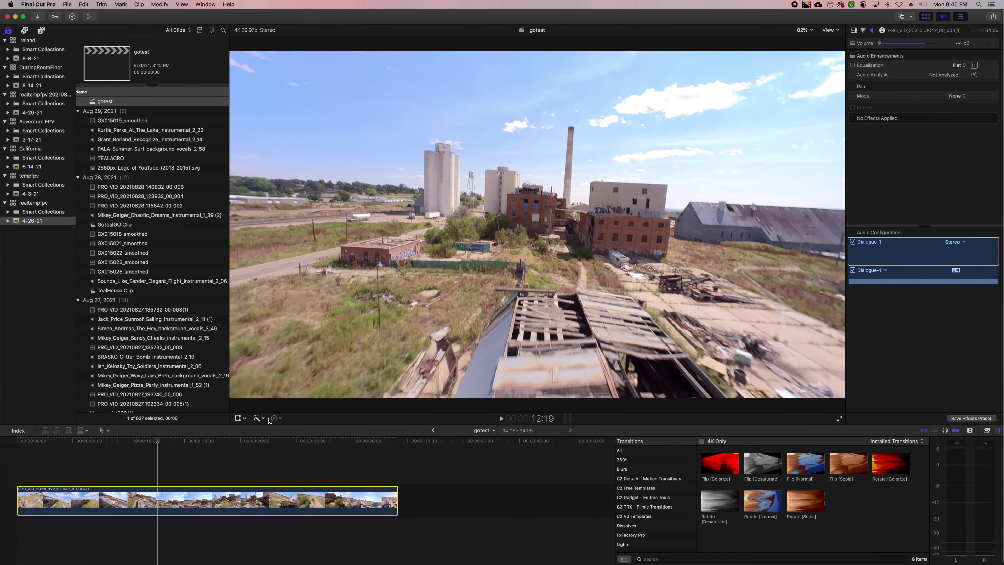
Apply Balance Color in White Balance mode, sampling the sky as the white reference
left_click(259, 417)
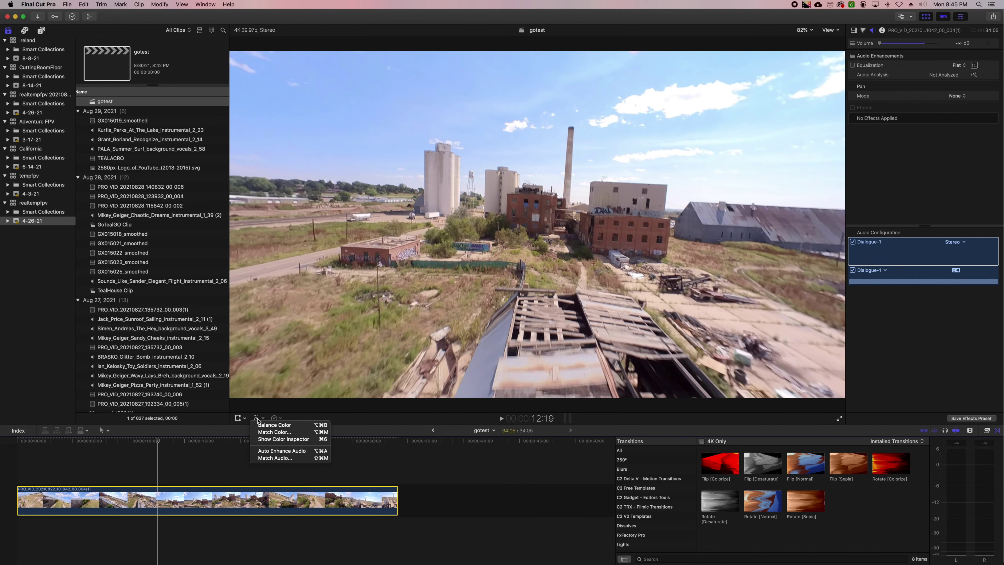
left_click(276, 426)
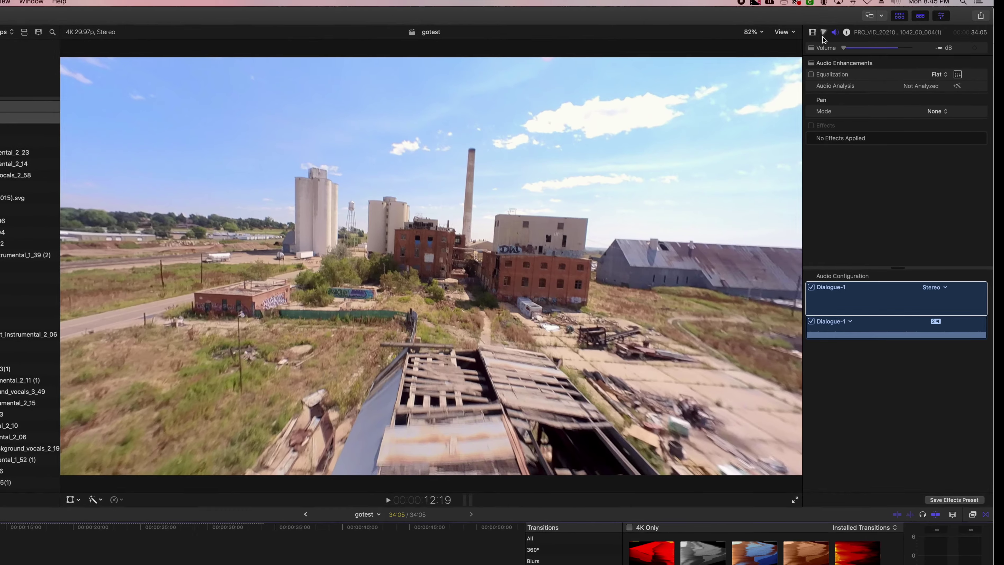
left_click(812, 32)
left_click(933, 74)
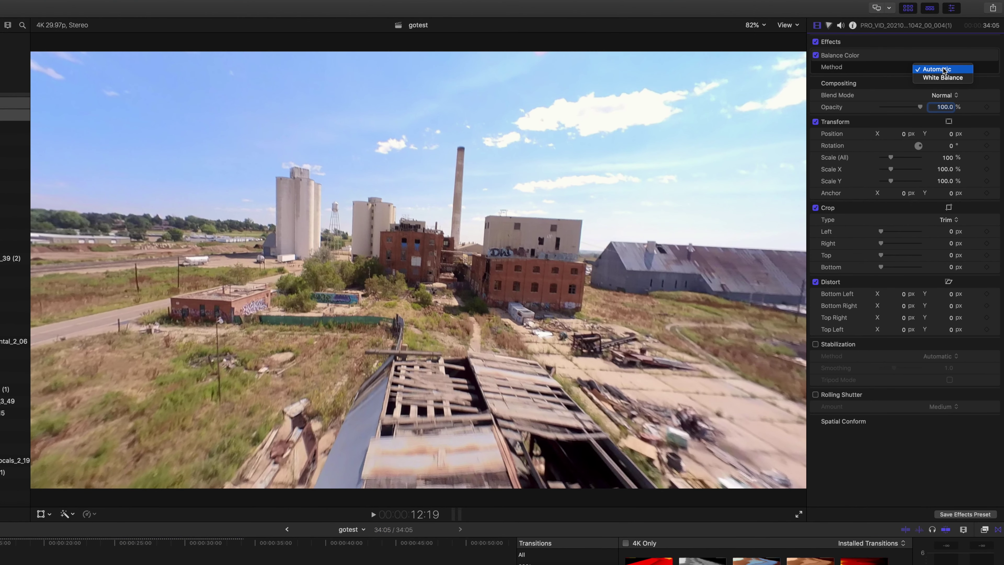
left_click(943, 78)
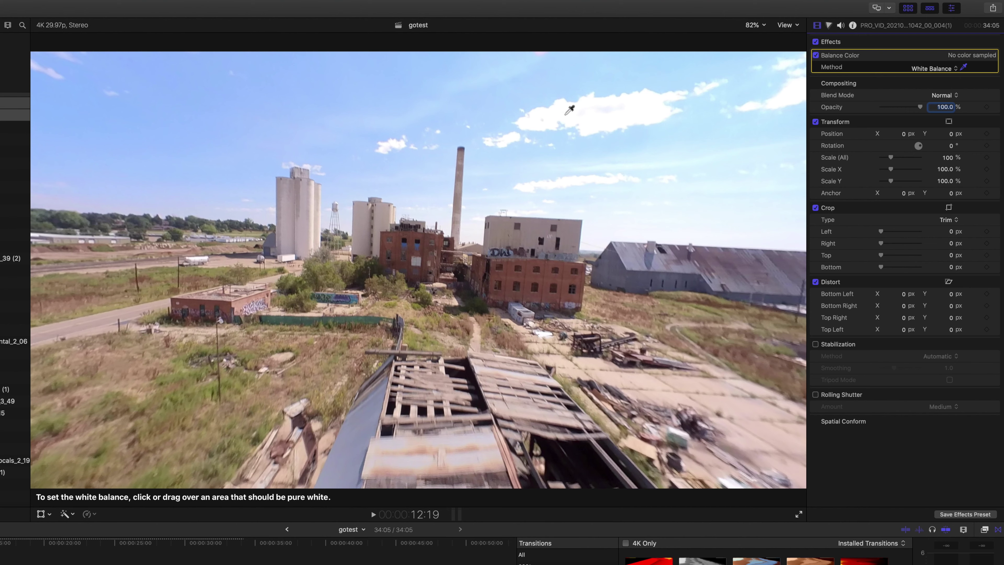
left_click(566, 113)
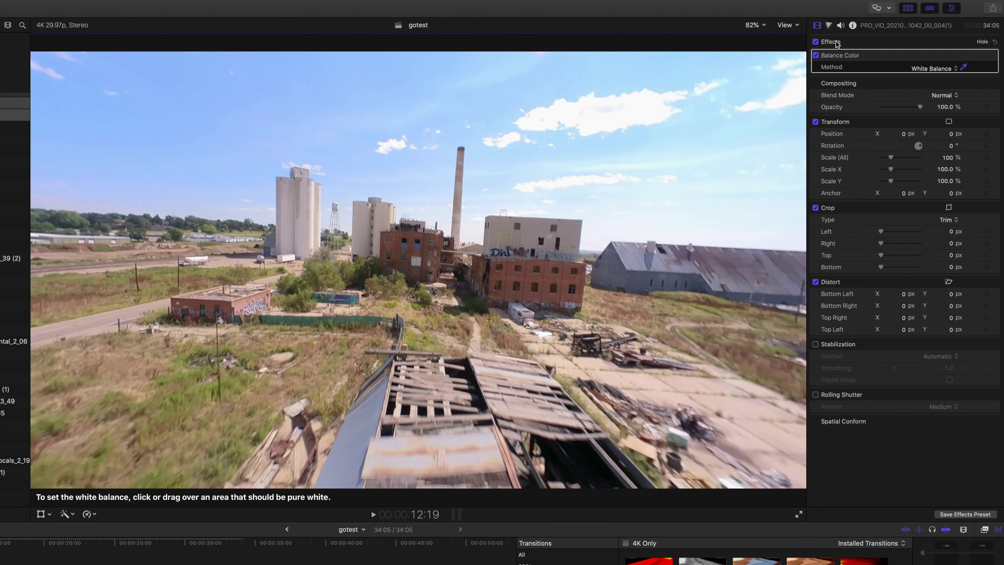
Toggle the Balance Color effect off and on to compare, then show the Color inspector
left_click(815, 55)
left_click(815, 56)
left_click(815, 55)
left_click(815, 55)
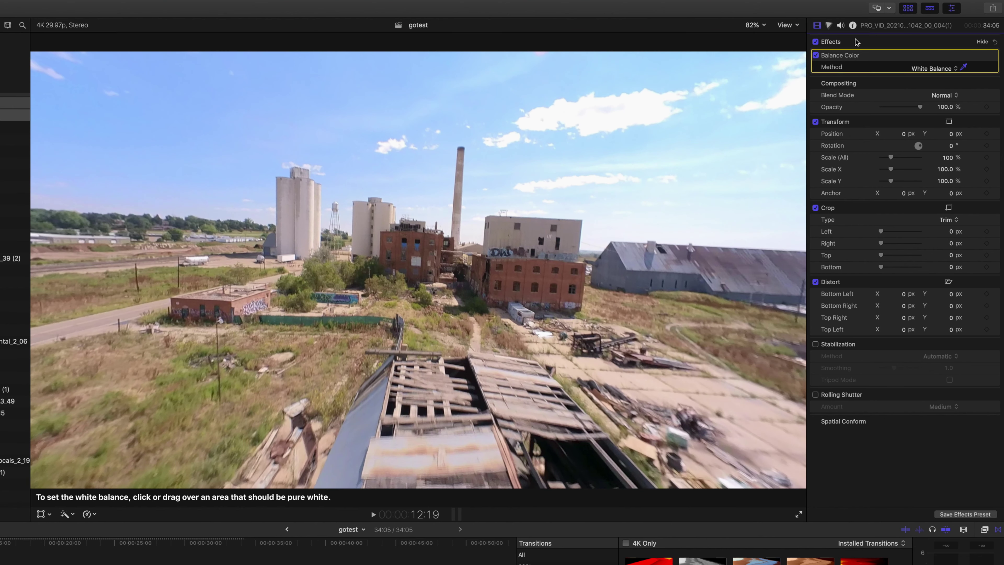
left_click(828, 25)
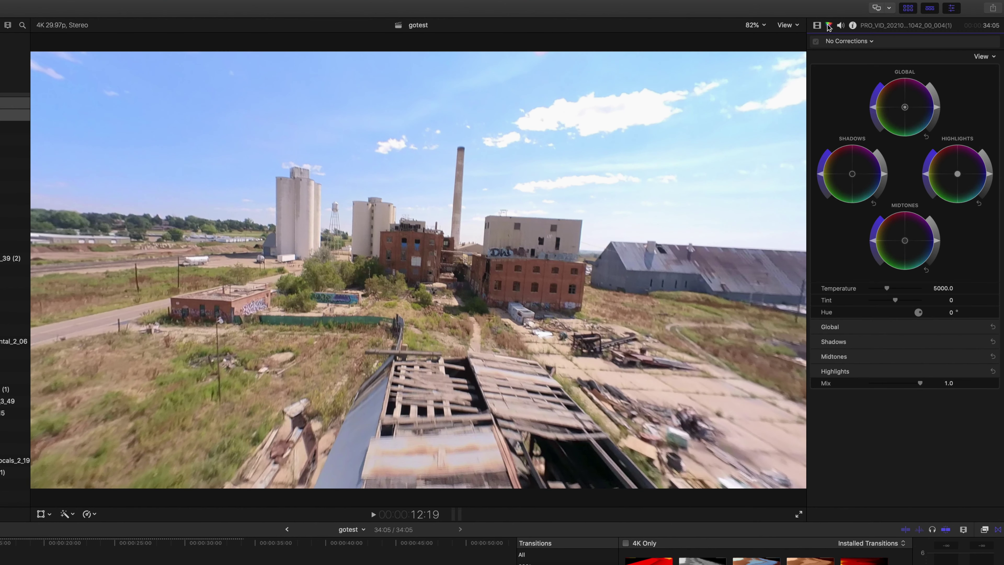
Add Color Wheels, adjust midtone brightness against the waveform, then add Hue/Saturation Curves
left_click(858, 45)
left_click(871, 69)
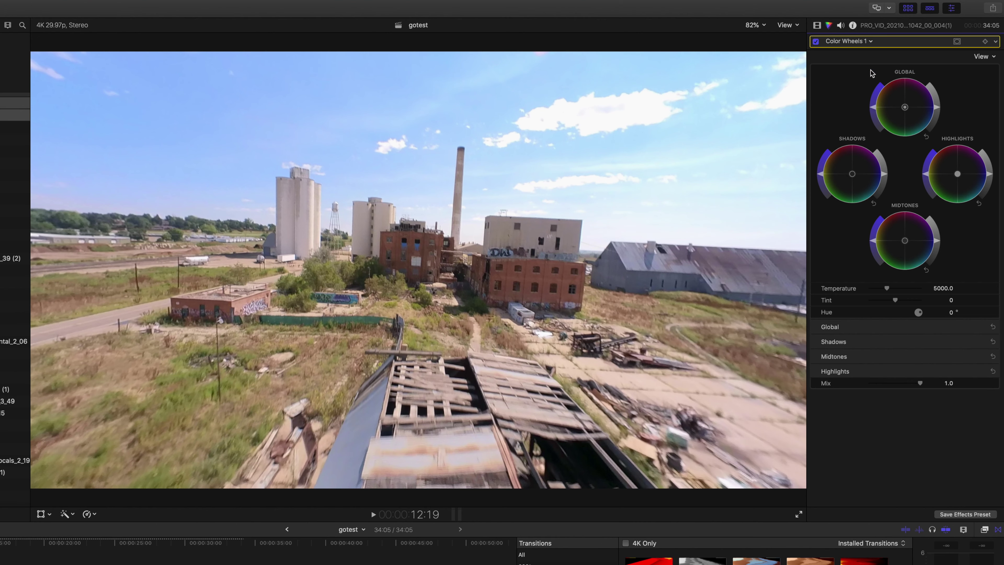
key("super+7")
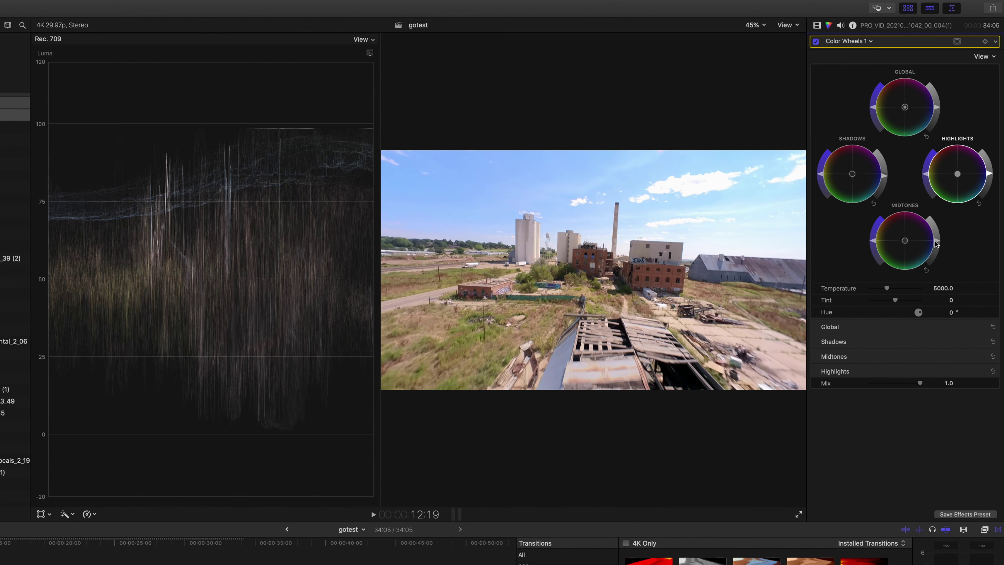
key("super+7")
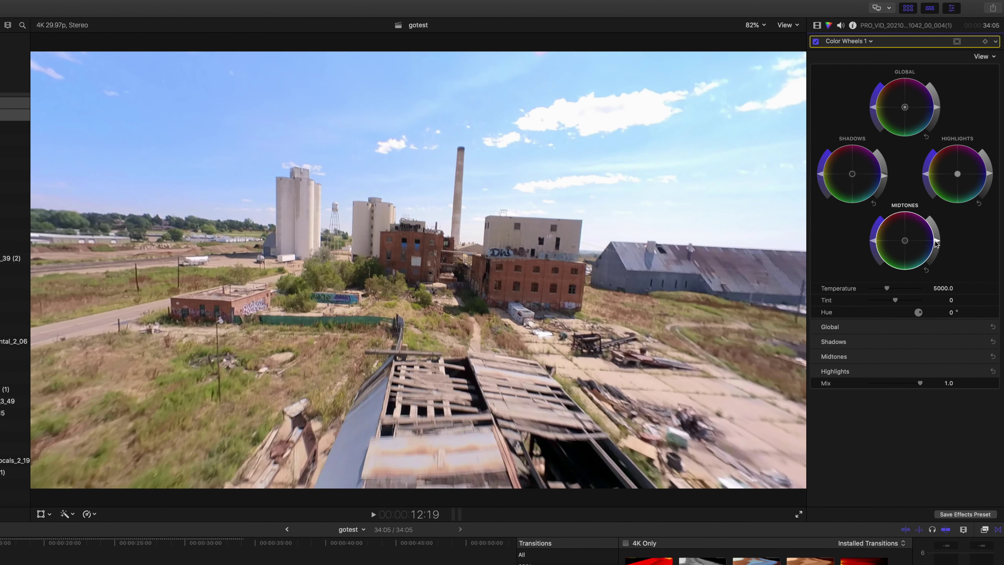
left_click_drag(938, 243, 939, 255)
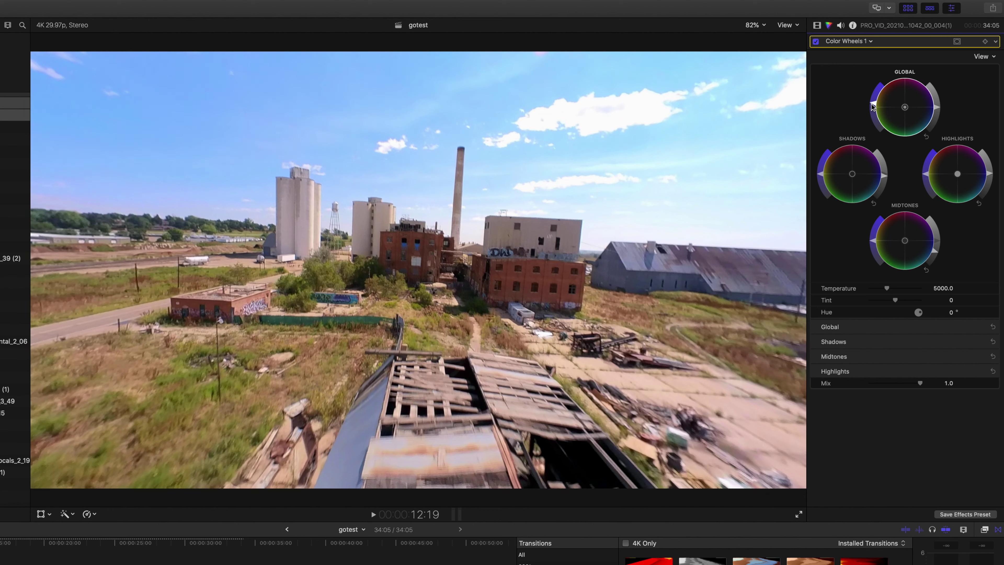
left_click(848, 41)
left_click(892, 109)
Pull both ends of the Luma vs Sat curve down, then add a Color Curves correction
left_click(856, 356)
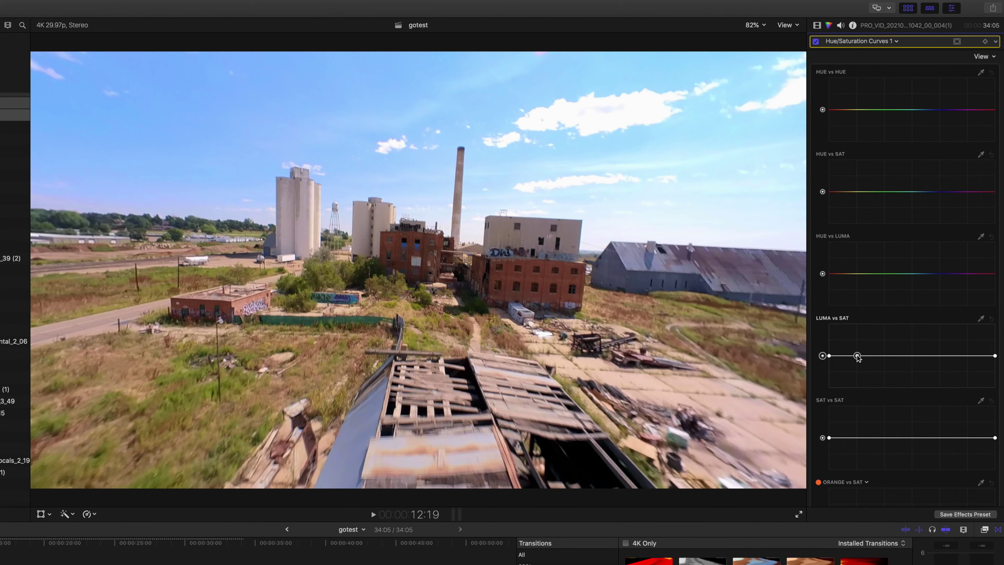
left_click(969, 355)
left_click_drag(828, 355, 826, 396)
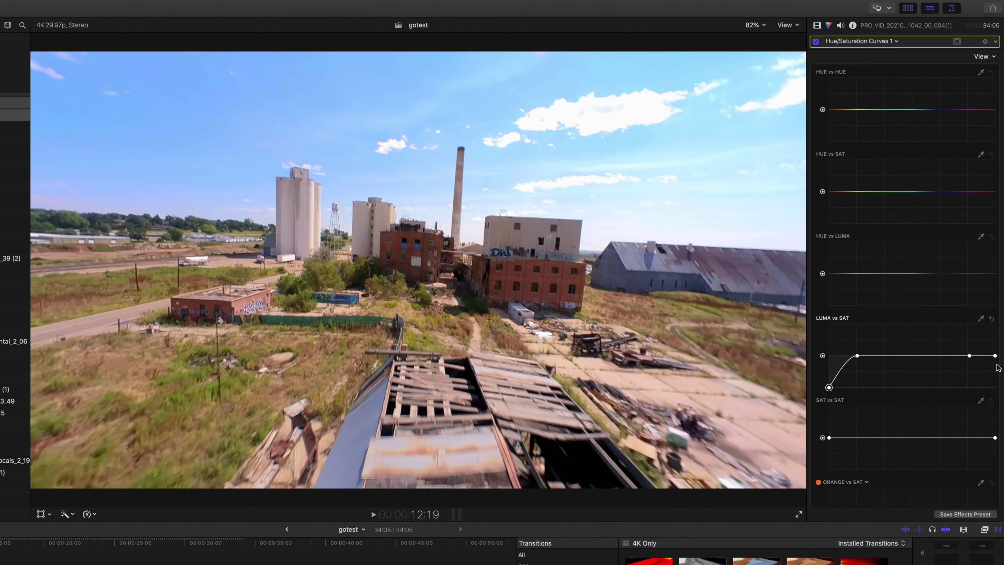
left_click_drag(995, 355, 995, 387)
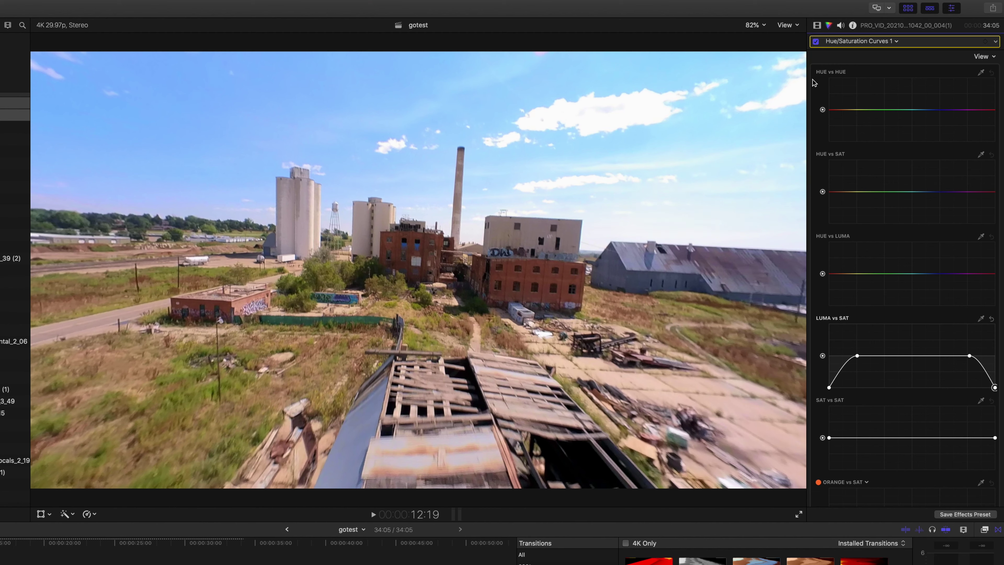
left_click(864, 41)
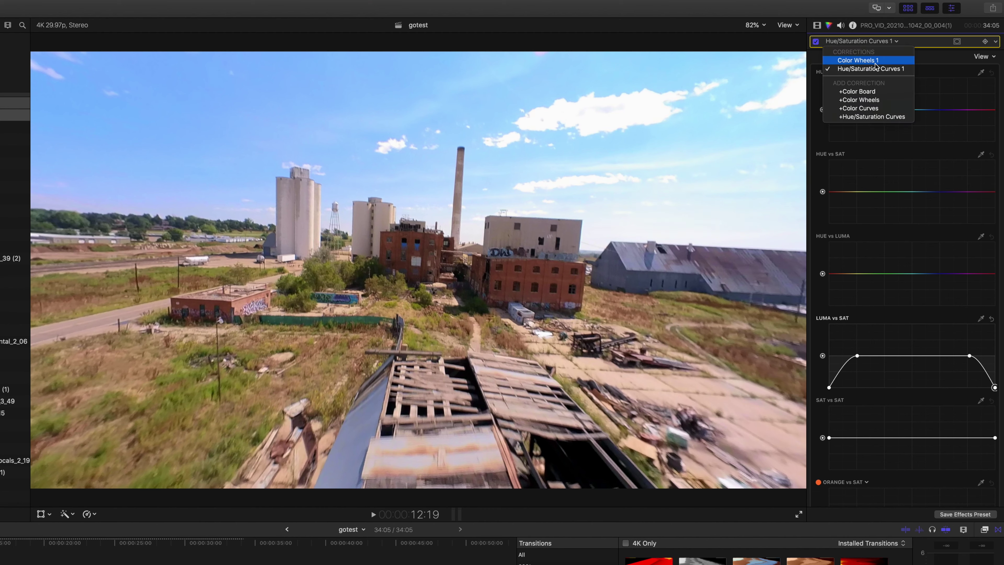
left_click(861, 112)
Add three Luma curve points, brightening the upper one and lowering the lower one
left_click(859, 126)
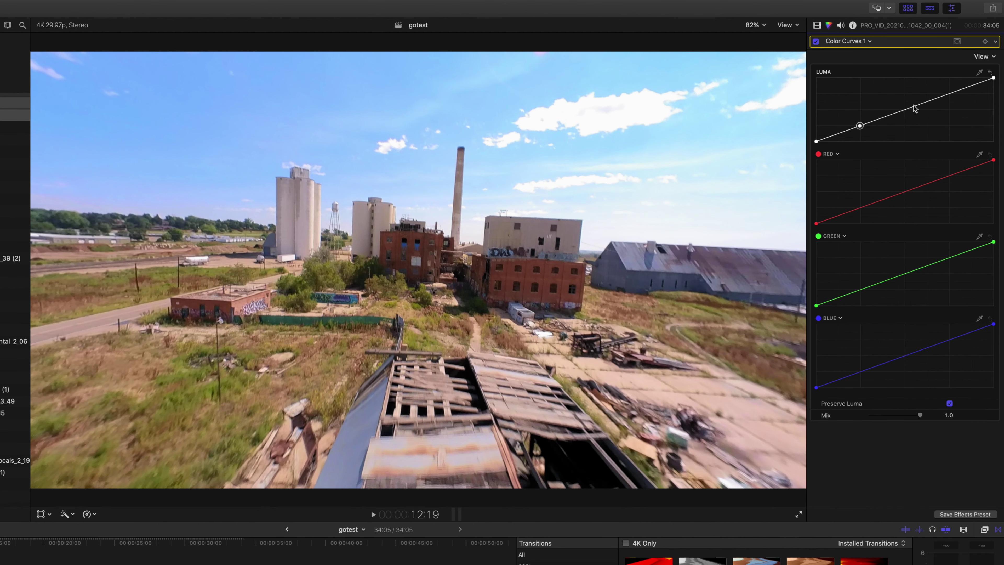
left_click(905, 109)
left_click(948, 94)
left_click_drag(948, 94, 951, 102)
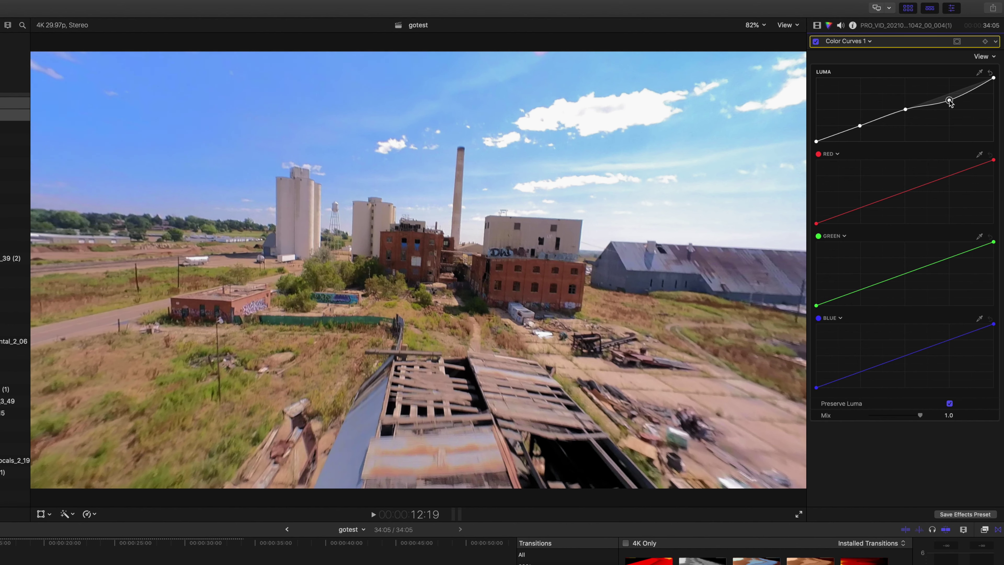
left_click_drag(949, 100, 947, 100)
left_click_drag(859, 126, 860, 130)
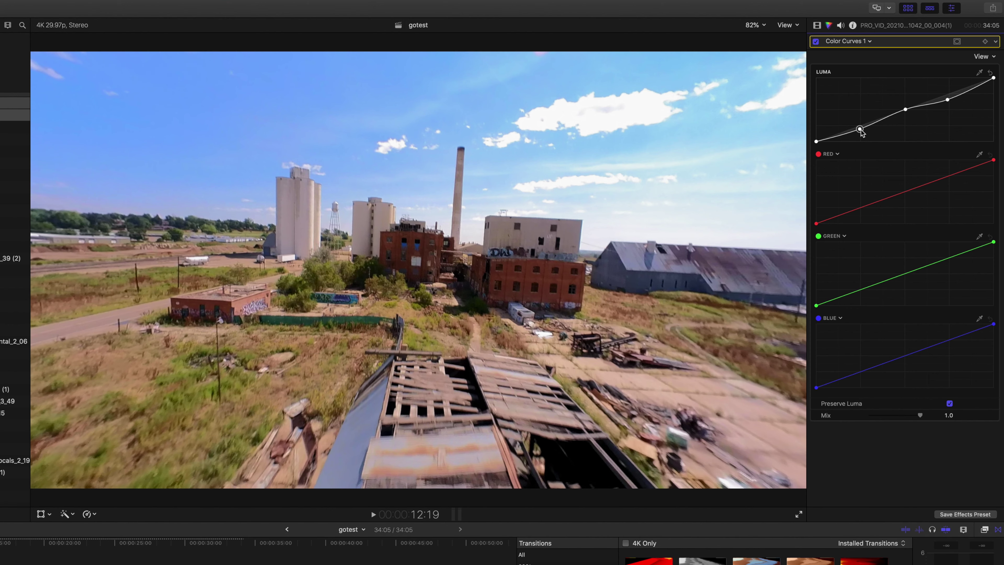
Nudge the middle Luma point and toggle Color Curves off and on to compare
left_click(905, 109)
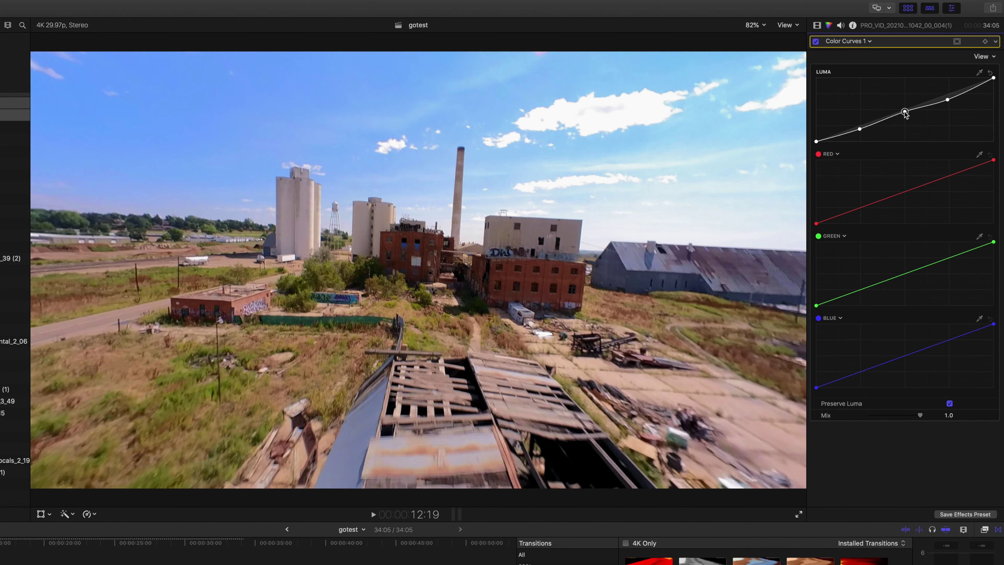
left_click_drag(905, 111, 904, 111)
left_click(815, 41)
left_click(815, 41)
left_click(859, 129)
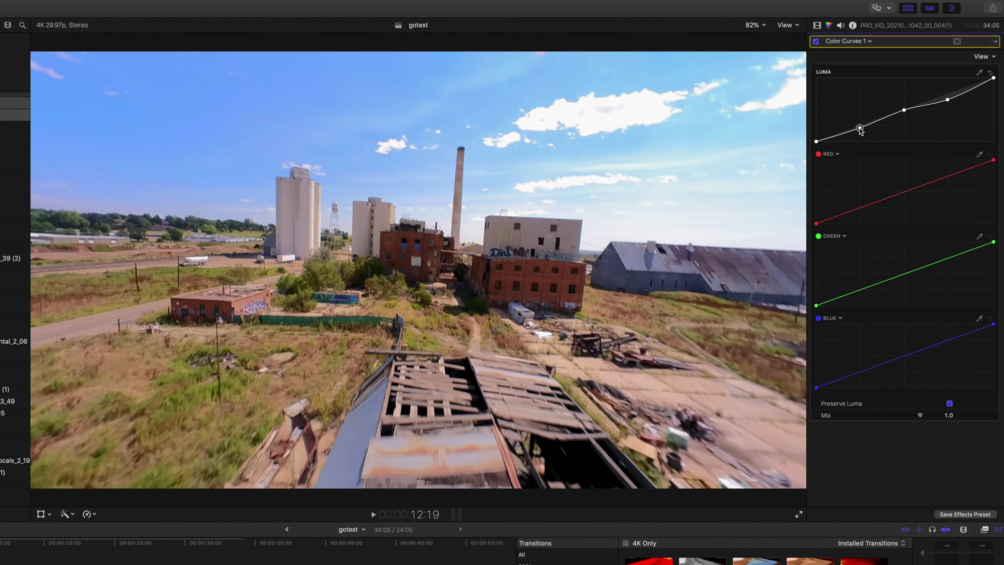
left_click(817, 26)
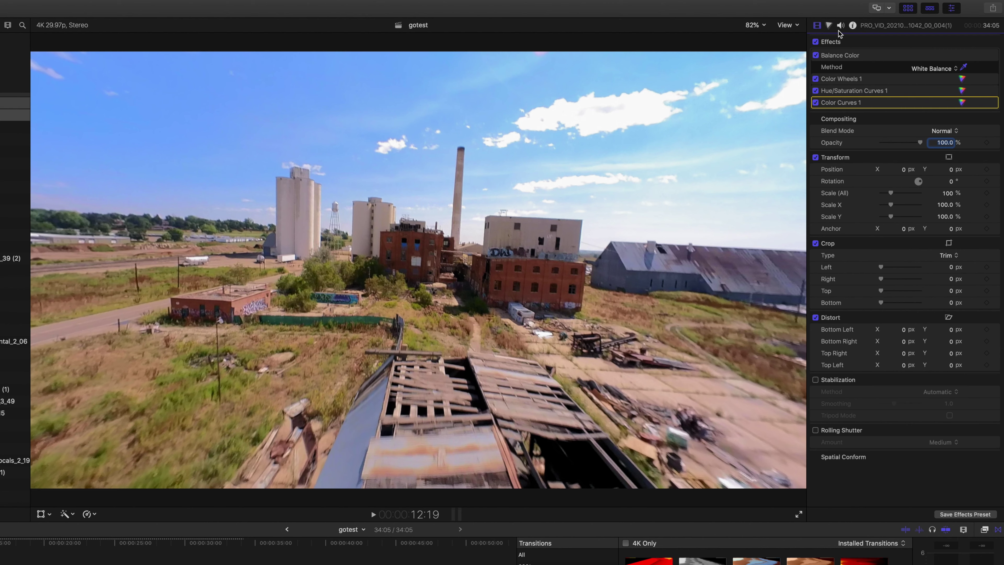
Add a new Color Wheels correction with a colour mask sampled from the blue sky
left_click(828, 25)
left_click(854, 41)
left_click(890, 108)
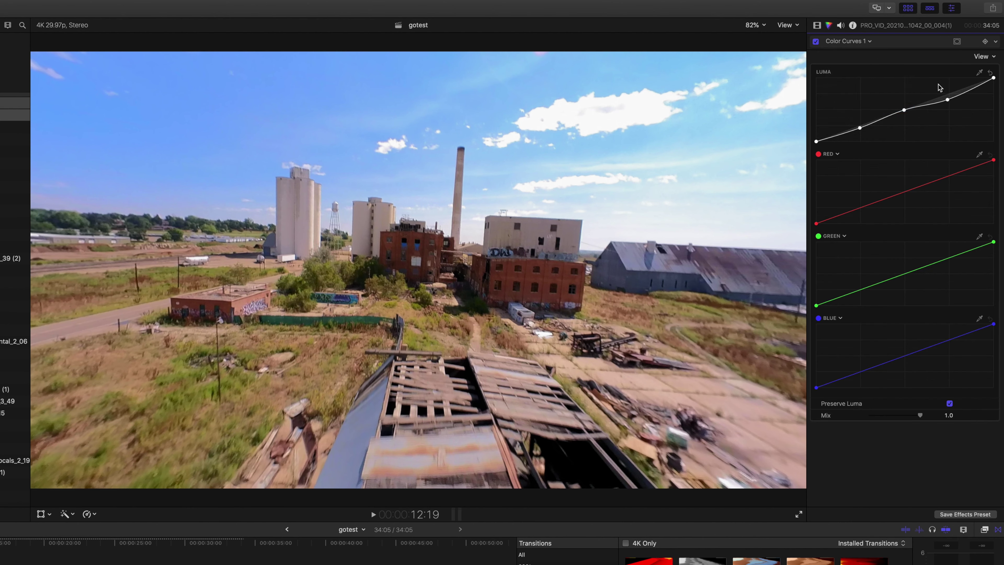
left_click(956, 41)
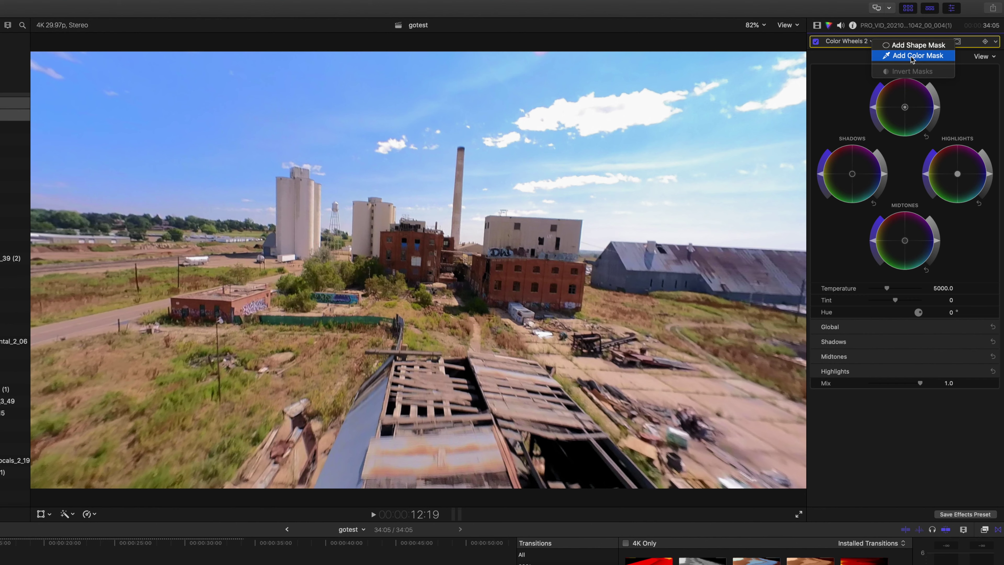
left_click(894, 56)
left_click_drag(176, 111, 224, 159)
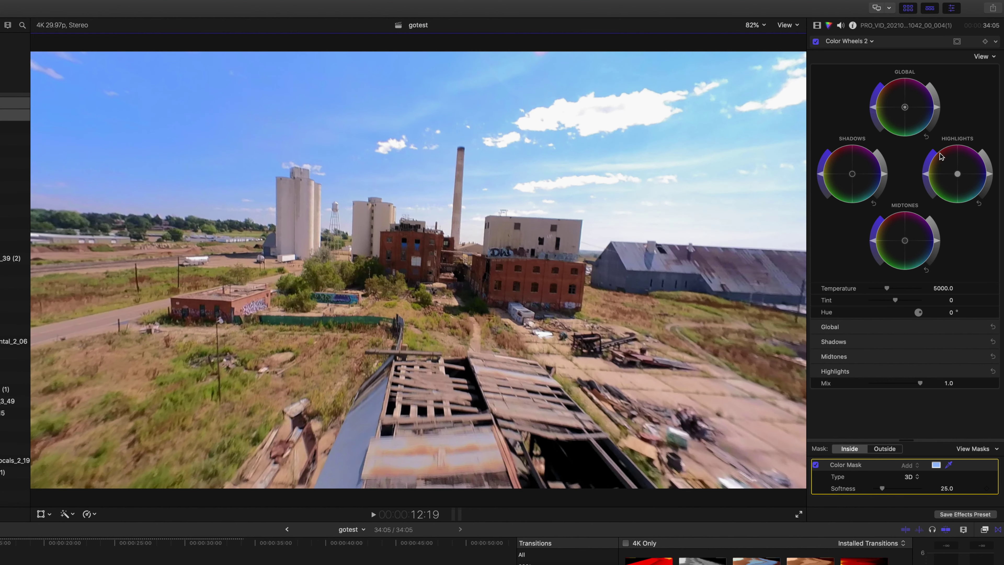
Shift the masked sky's highlights colour and set the mask softness to 116
left_click_drag(884, 491, 897, 490)
left_click_drag(958, 174, 974, 195)
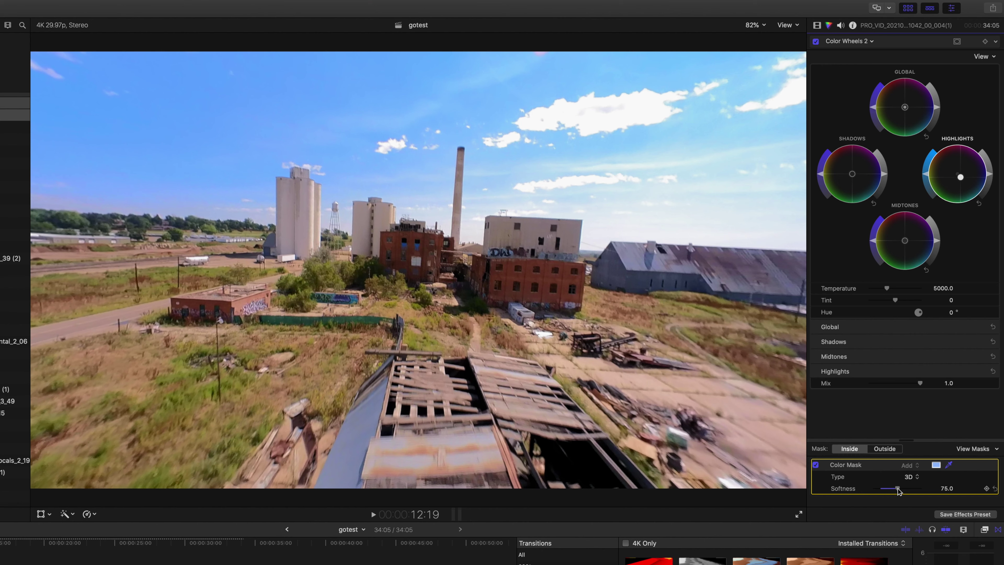
left_click(911, 490)
left_click_drag(912, 491, 906, 491)
left_click(867, 41)
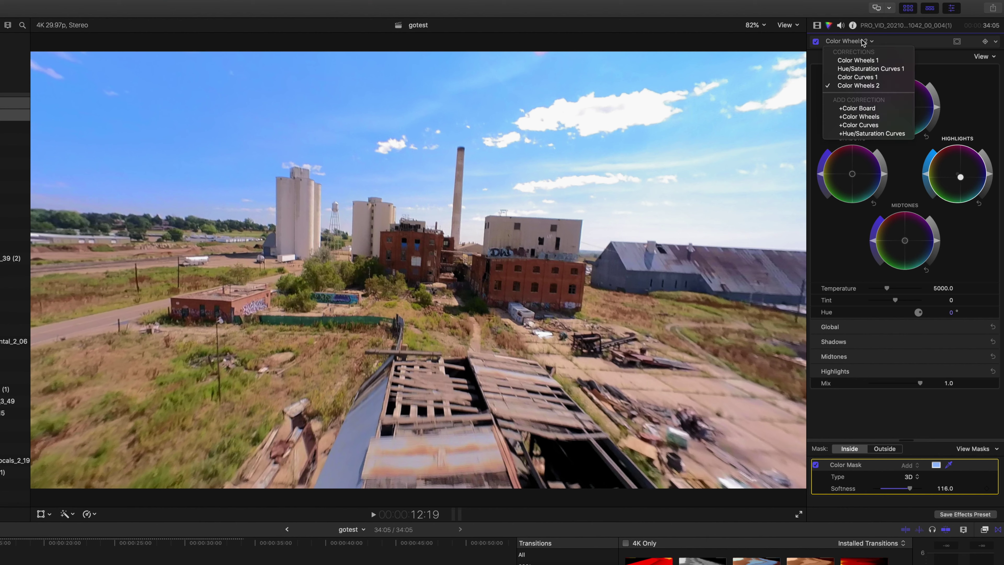
left_click(884, 119)
Mask Color Wheels 3 to the sky with the eyedropper, leaving its shadows neutral
left_click(957, 41)
left_click(921, 55)
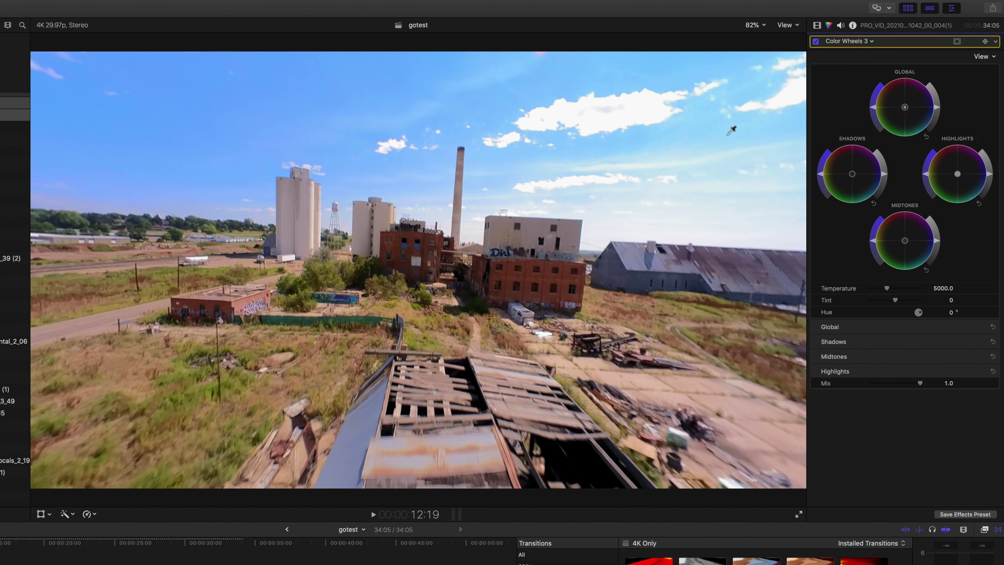
left_click_drag(724, 203, 725, 210)
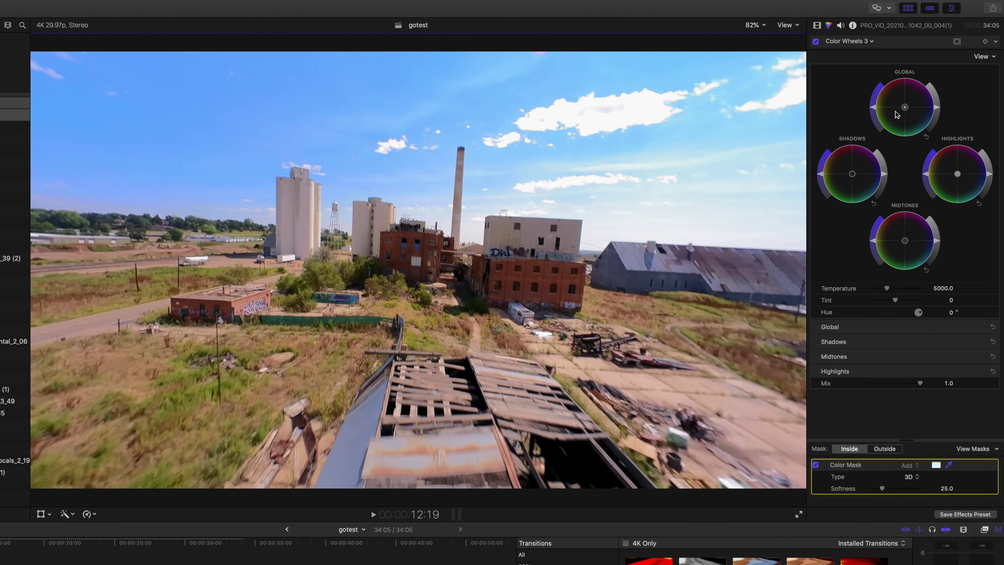
mouse_move(853, 176)
left_mouse_down()
mouse_move(851, 152)
mouse_move(863, 188)
mouse_move(848, 152)
mouse_move(853, 172)
mouse_move(848, 160)
left_mouse_up()
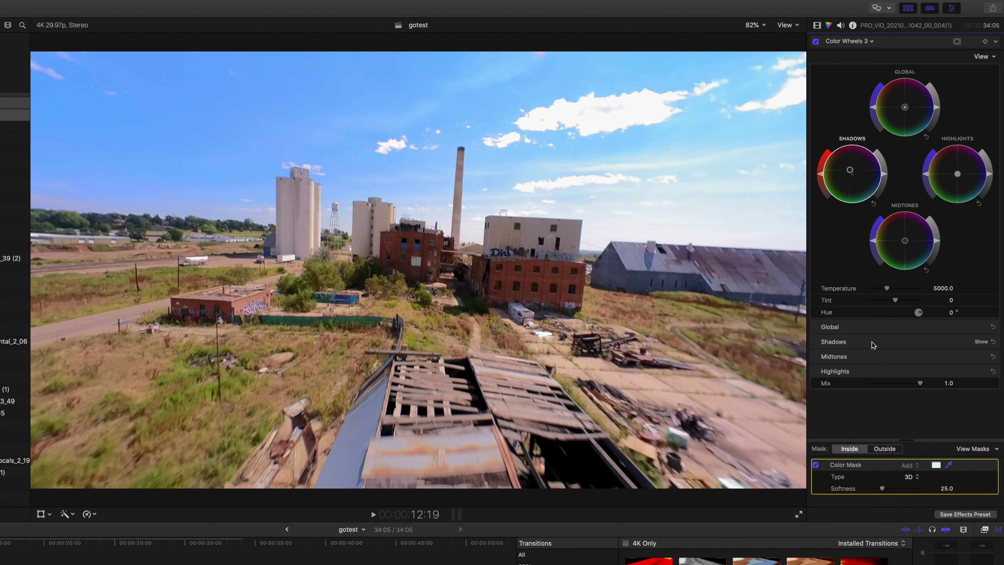
left_click(815, 42)
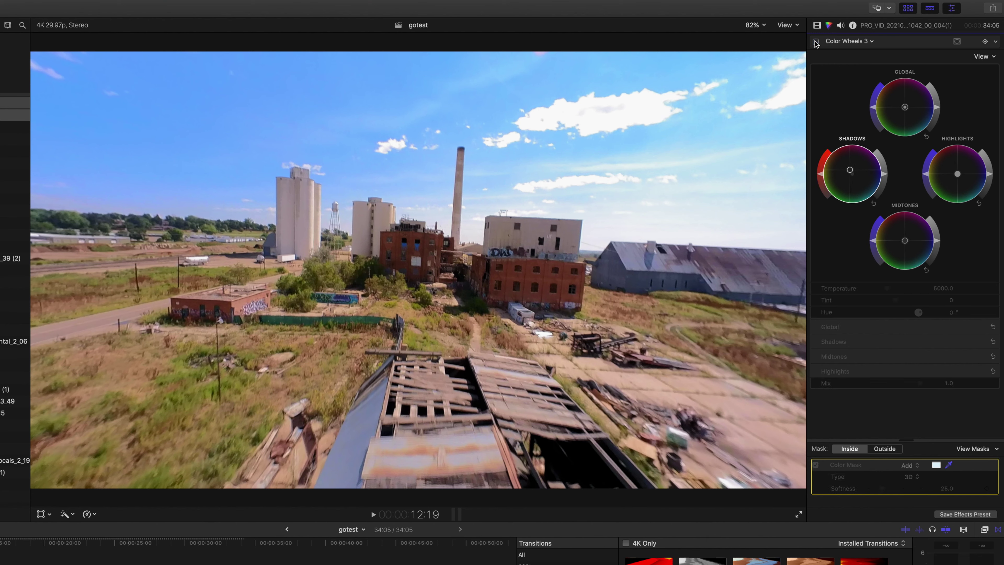
left_click(815, 42)
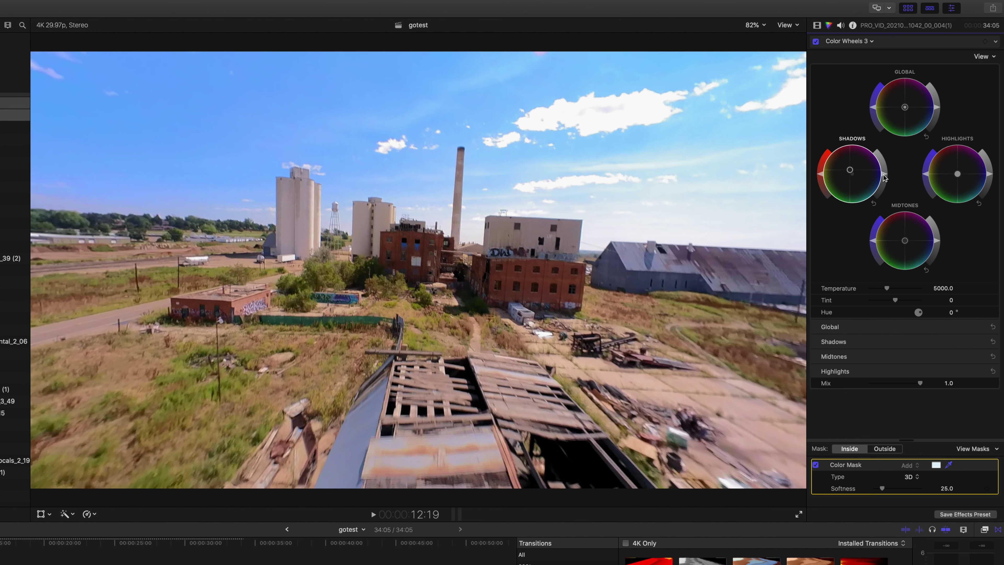
left_click_drag(852, 171, 855, 174)
Warm the masked sky highlights toward yellow and raise the mask softness to 102
left_click_drag(957, 174, 952, 171)
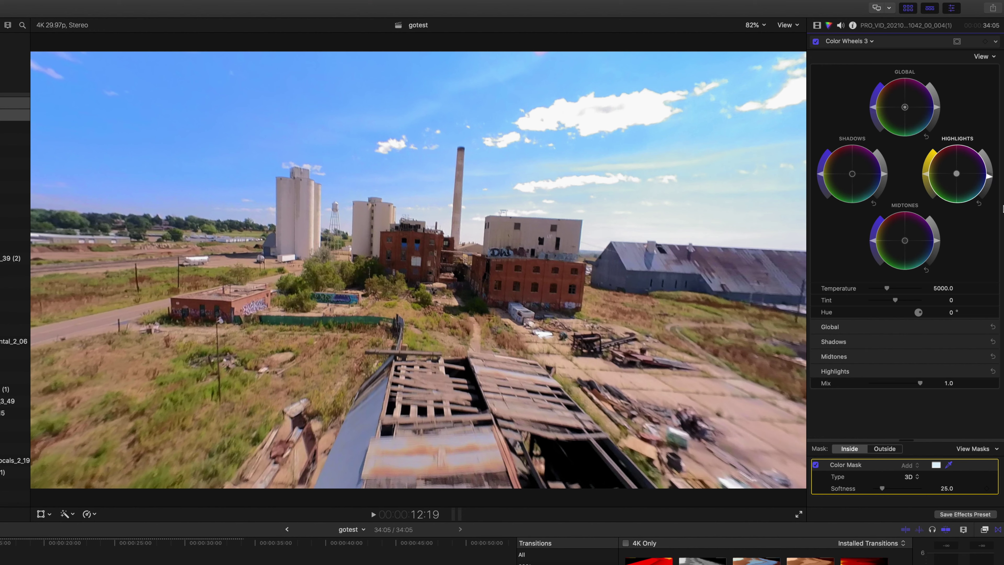
left_click(817, 42)
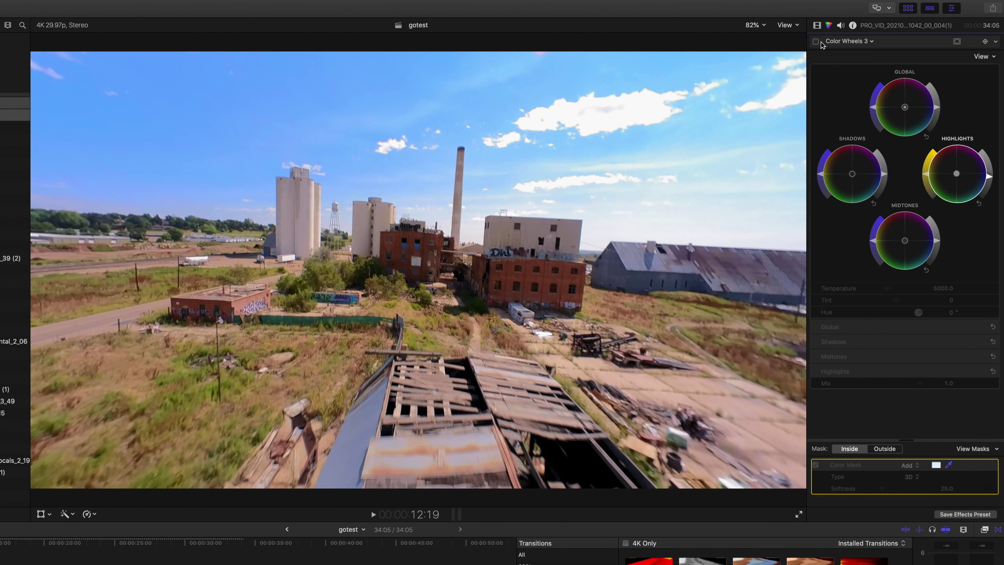
left_click(817, 41)
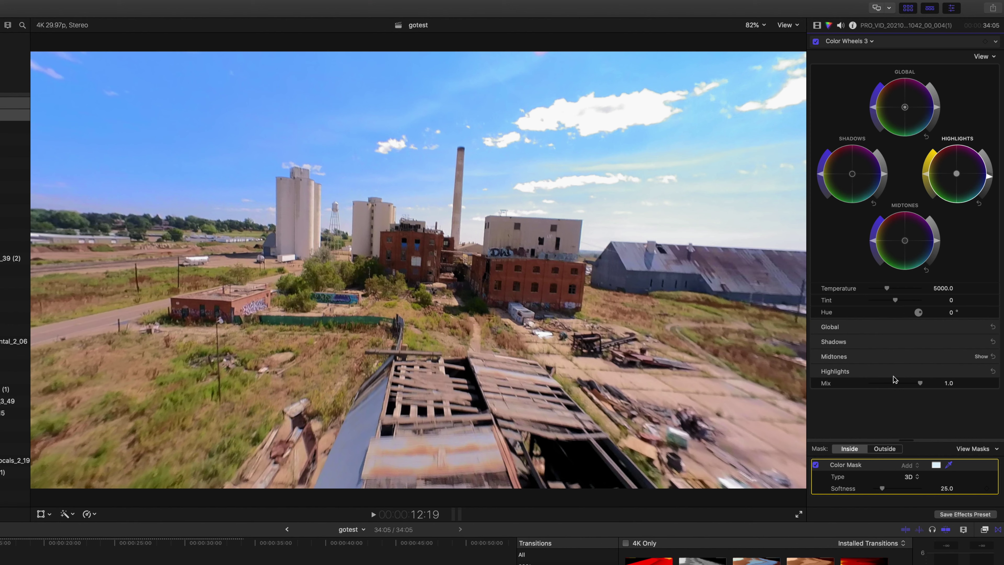
left_click_drag(883, 489, 905, 492)
left_click(859, 42)
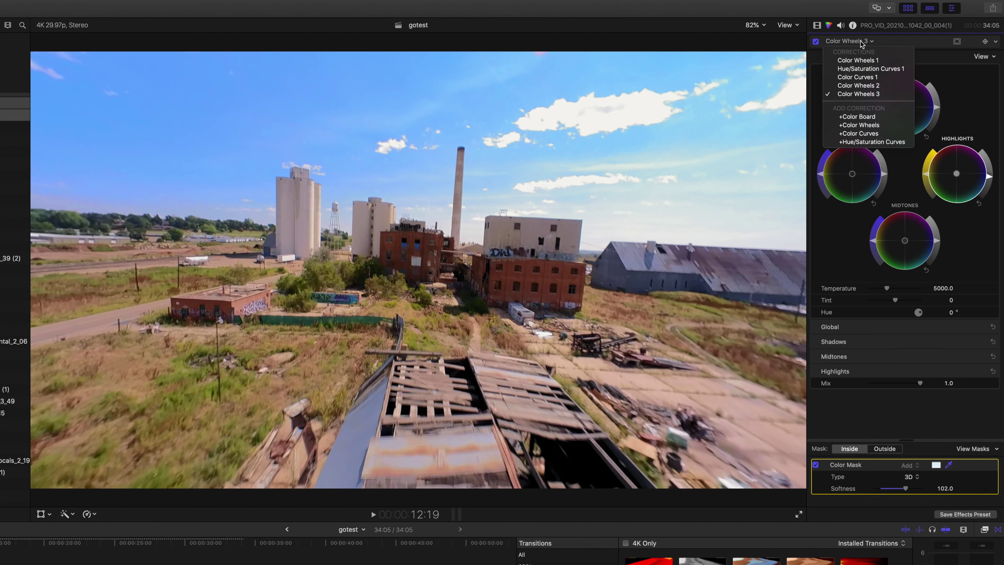
left_click(882, 126)
Mask Color Wheels 4 to the olive-green vegetation and shift its midtones colour
left_click(955, 42)
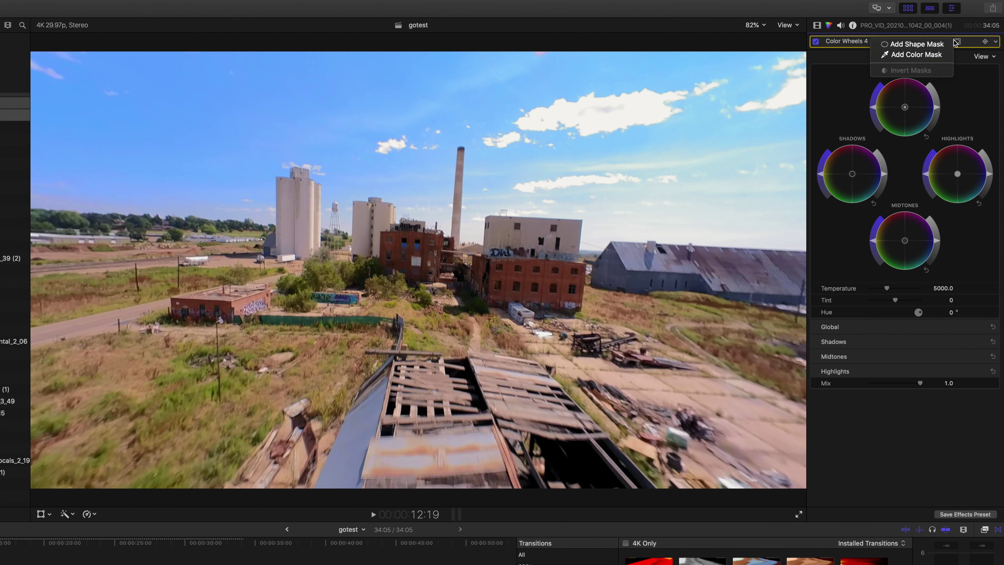
left_click(939, 56)
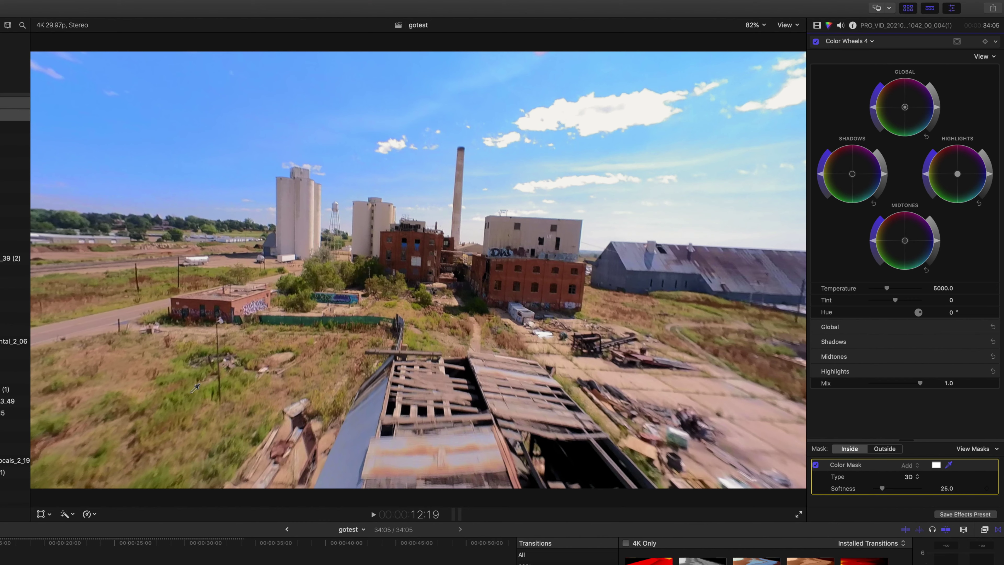
left_click_drag(194, 393, 201, 396)
left_click_drag(904, 248, 929, 281)
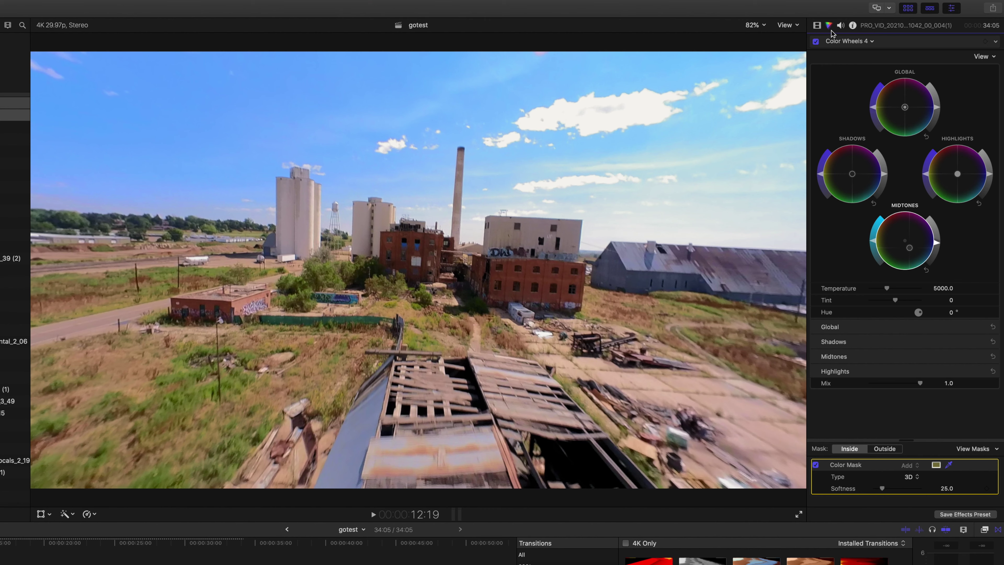
left_click(849, 41)
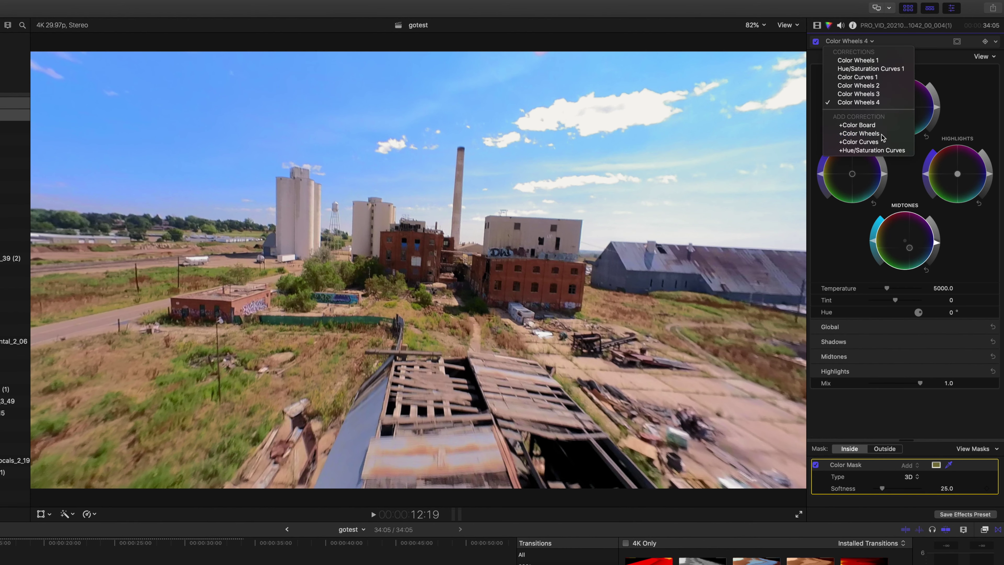
Add Color Wheels 5, mask it to the orange-brown brick tones, and nudge its midtones
left_click(858, 133)
left_click(957, 41)
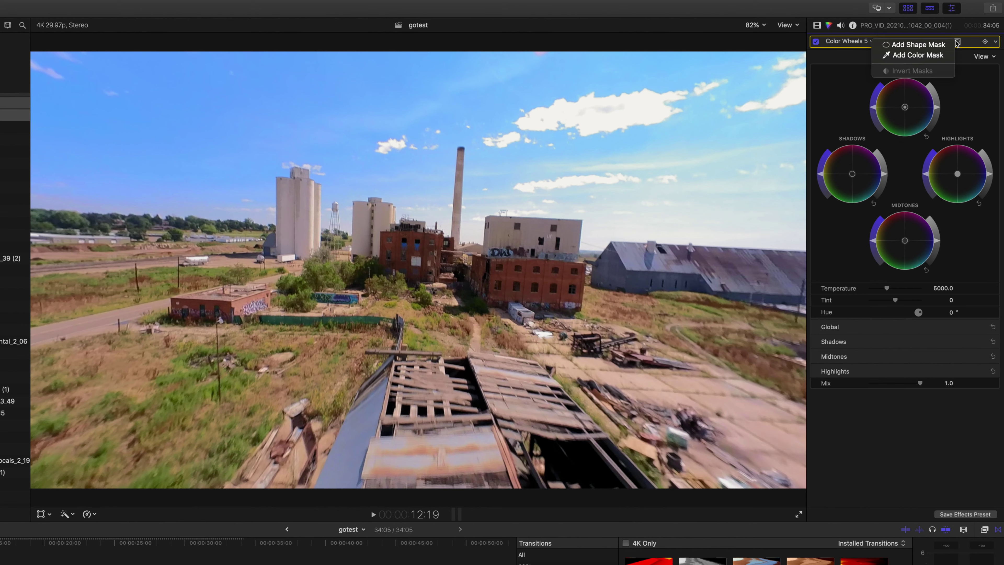
left_click(927, 58)
left_click_drag(118, 371, 132, 371)
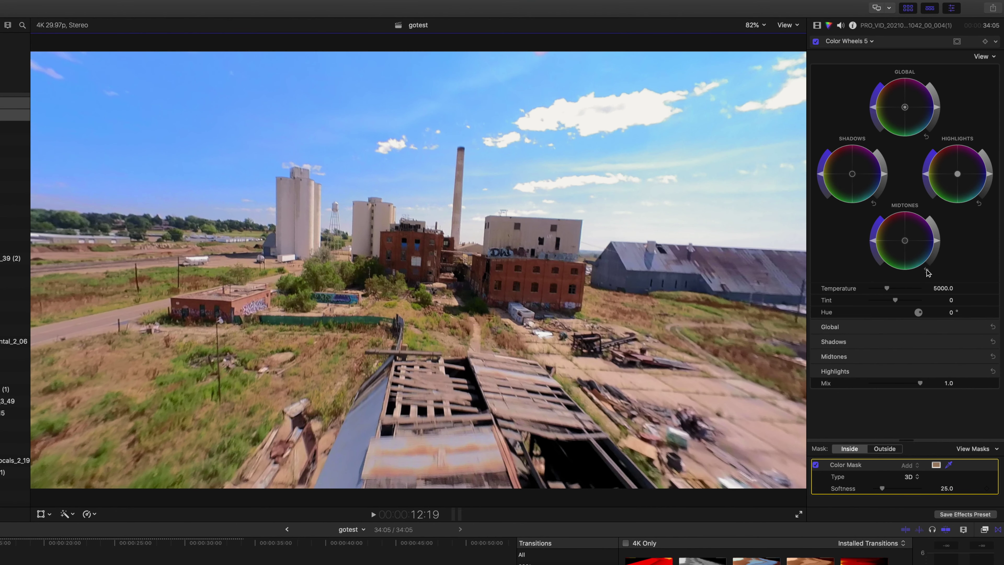
mouse_move(907, 241)
left_mouse_down()
mouse_move(917, 264)
mouse_move(925, 249)
mouse_move(916, 247)
left_mouse_up()
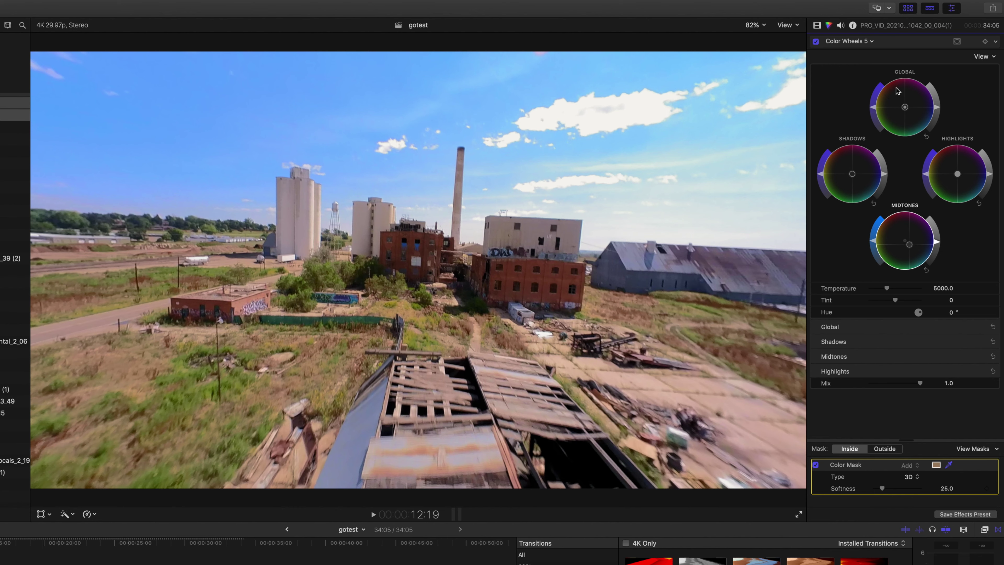
Add Color Wheels 6 masked to the reddish-brown tones and shift its shadows slightly
left_click(861, 42)
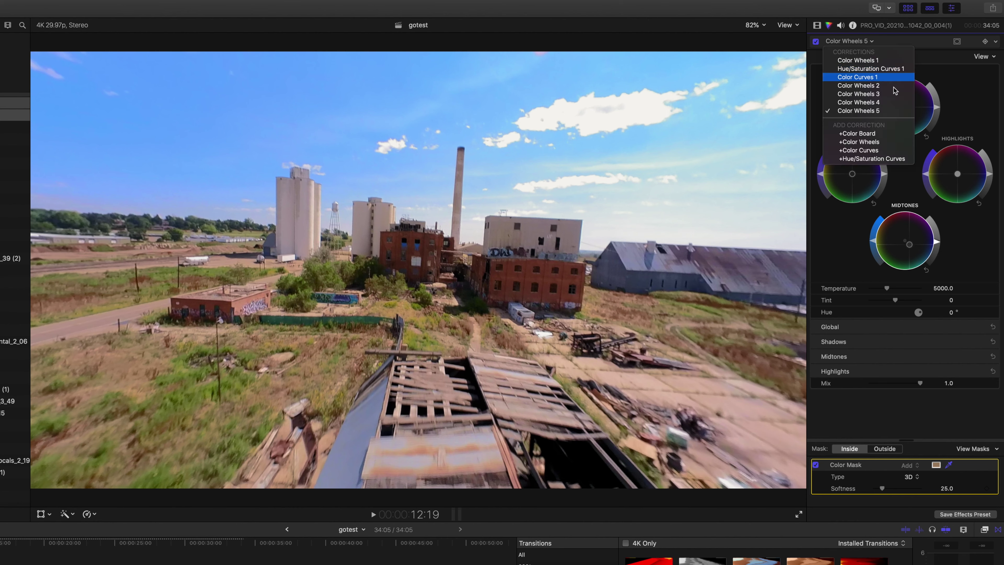
left_click(888, 142)
left_click(958, 42)
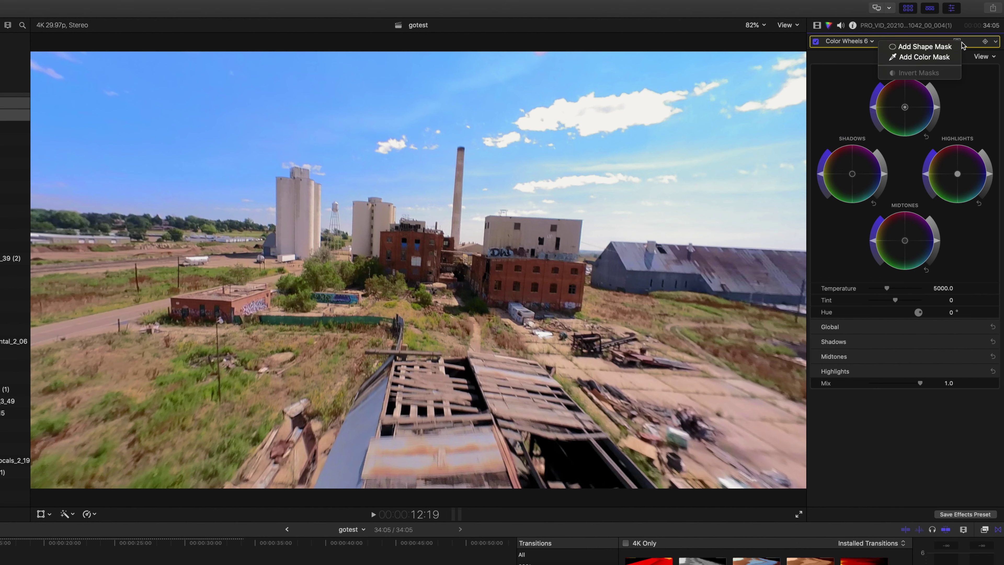
left_click(924, 57)
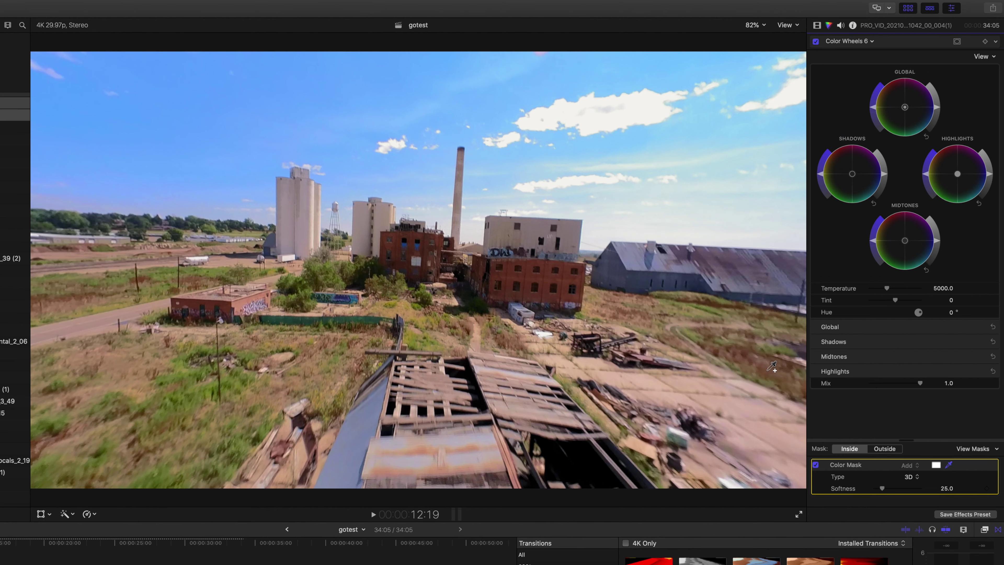
left_click_drag(761, 361, 769, 362)
mouse_move(852, 175)
left_mouse_down()
mouse_move(871, 189)
mouse_move(862, 174)
mouse_move(877, 206)
mouse_move(848, 165)
left_mouse_up()
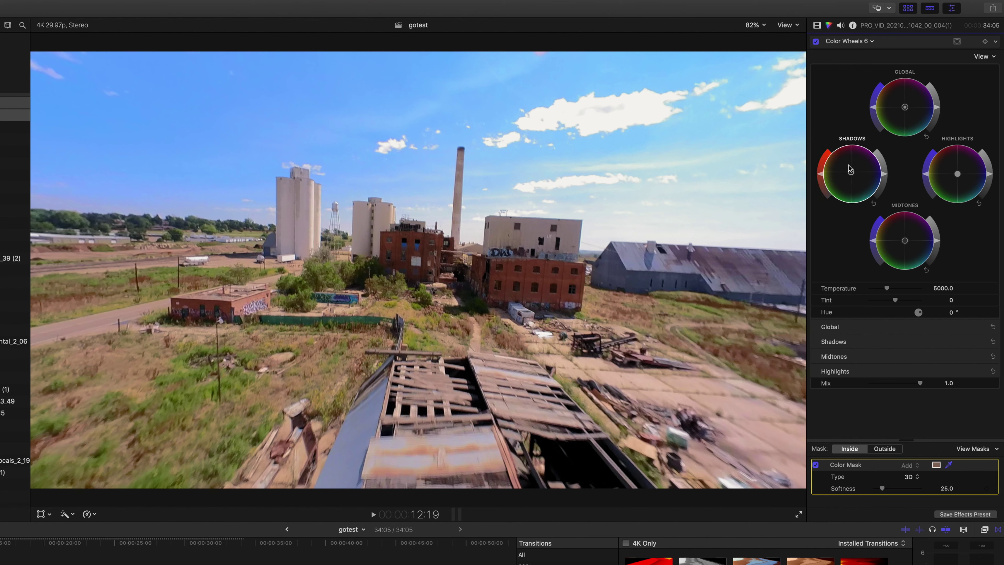
left_click(815, 41)
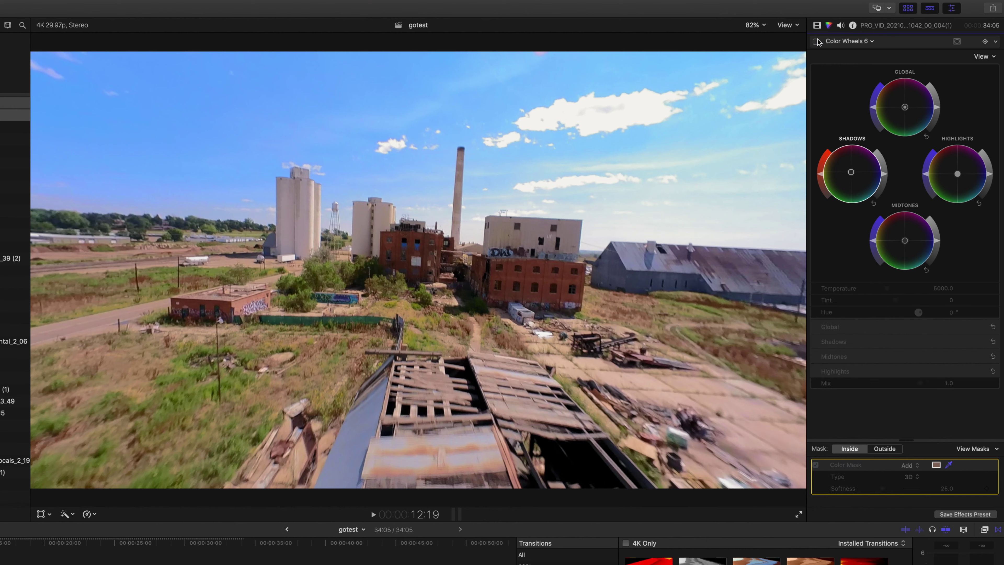
left_click(815, 41)
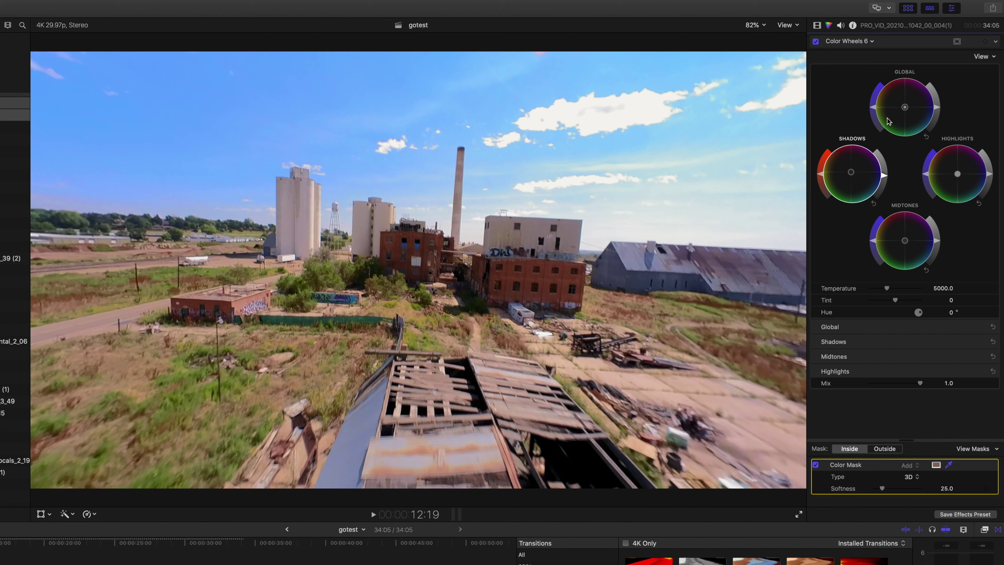
left_click(856, 42)
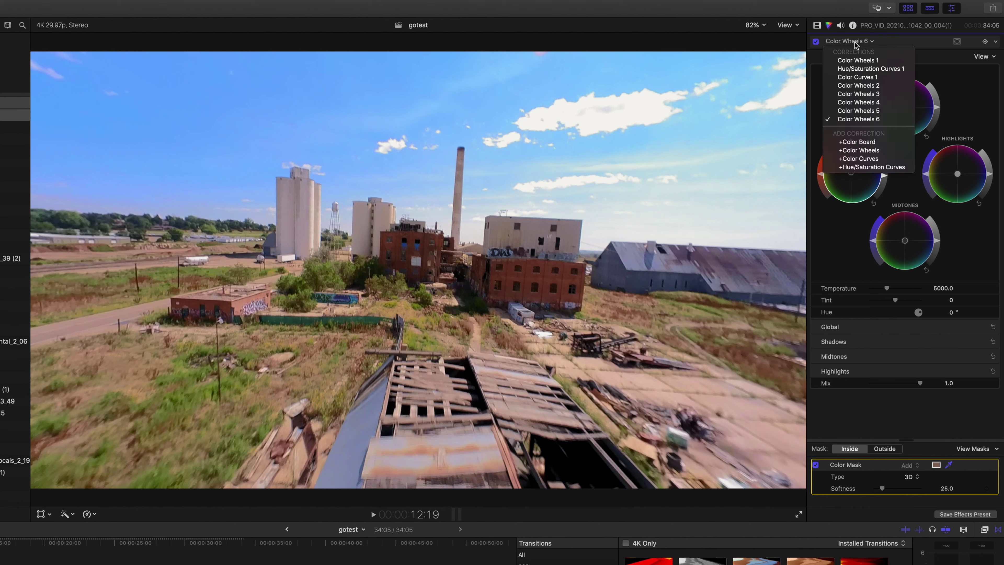
Add Color Wheels 7 masked to a grey-blue area and shift its shadows slightly
left_click(873, 152)
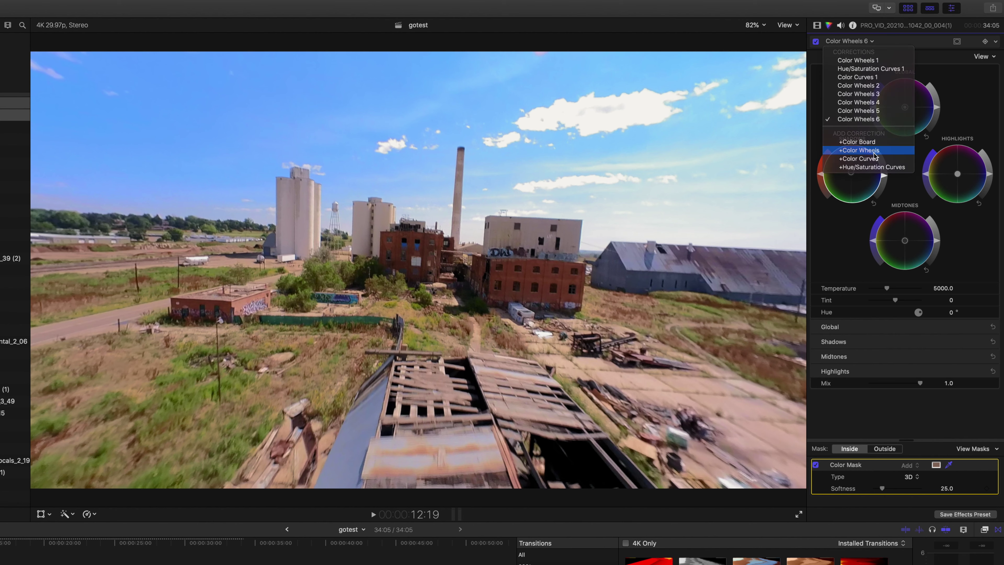
left_click(957, 41)
left_click(923, 58)
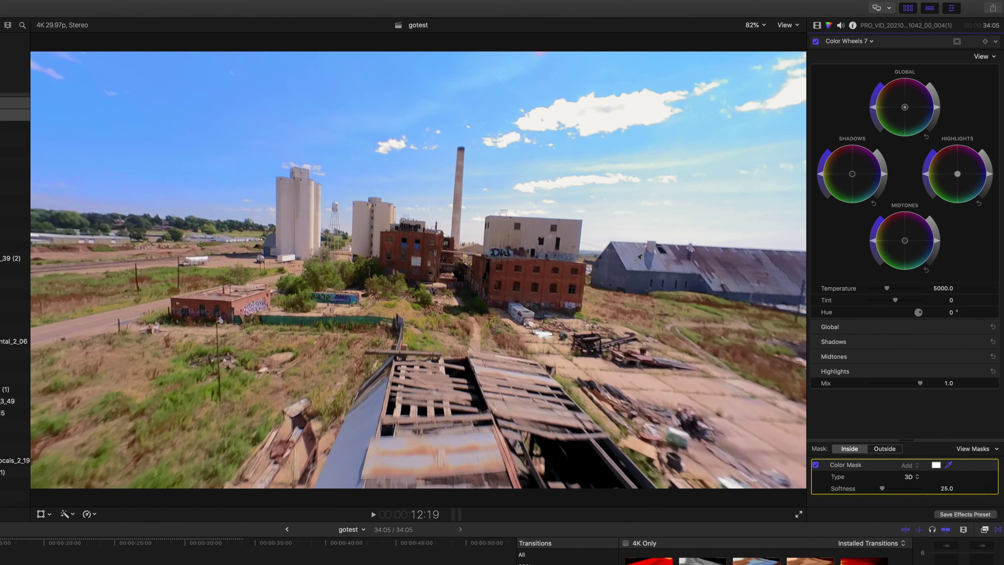
left_click_drag(638, 259, 688, 247)
left_click_drag(852, 175, 844, 152)
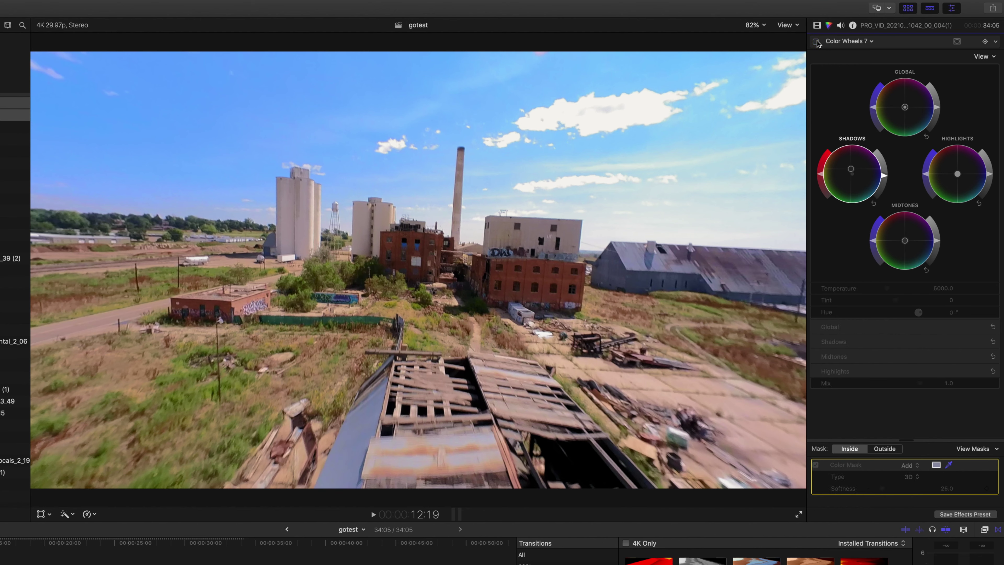
left_click(858, 41)
Add Color Wheels 8 with a colour mask from the shot and push its midtones toward cyan
left_click(891, 159)
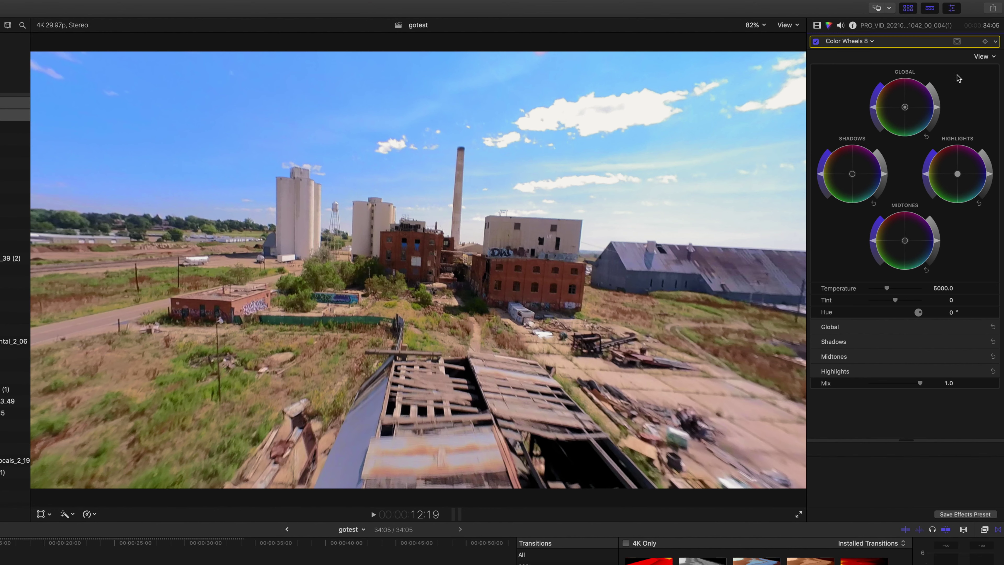
left_click(957, 42)
left_click(911, 55)
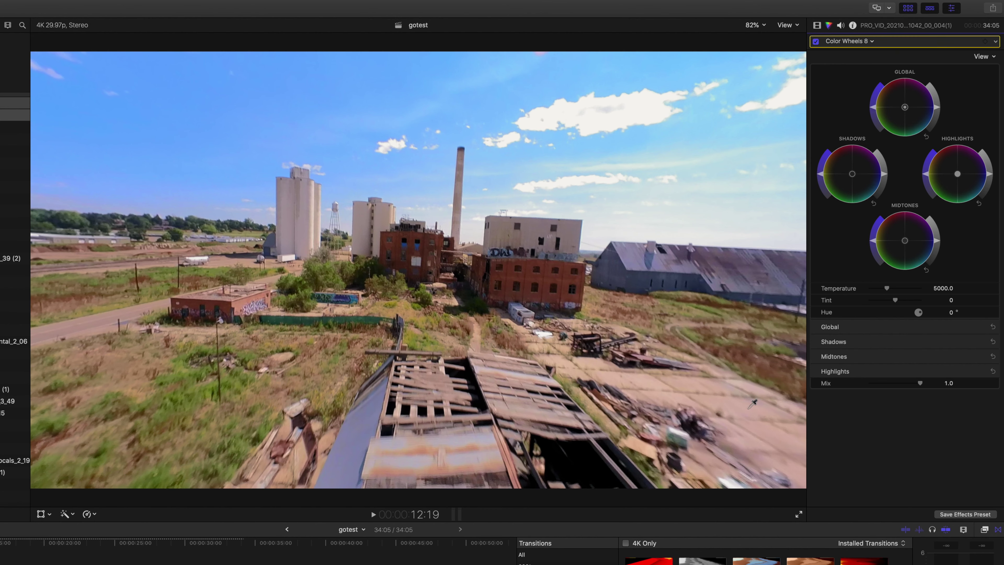
left_click_drag(742, 403, 752, 402)
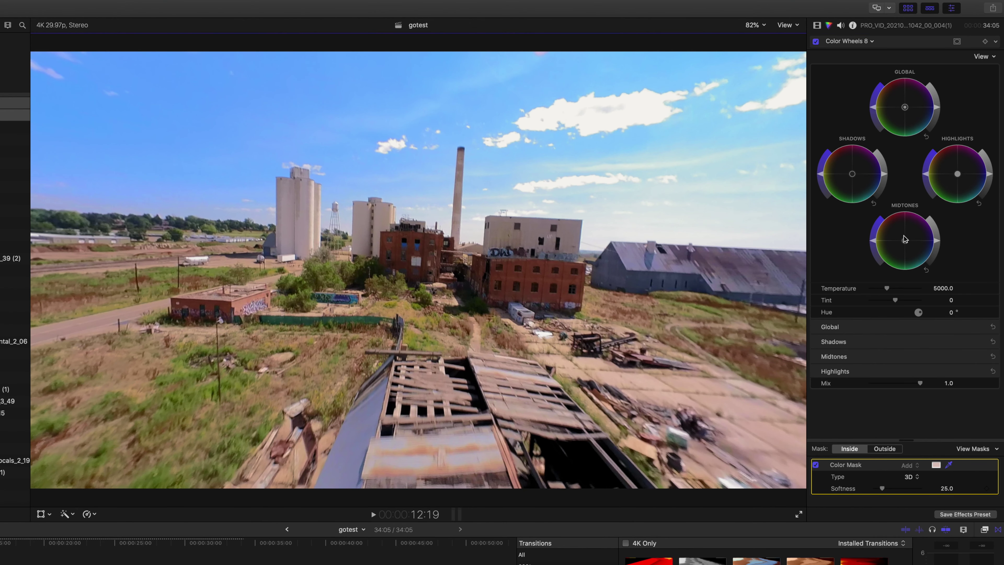
mouse_move(904, 240)
left_mouse_down()
mouse_move(912, 261)
mouse_move(886, 261)
mouse_move(921, 242)
mouse_move(906, 238)
mouse_move(914, 258)
left_mouse_up()
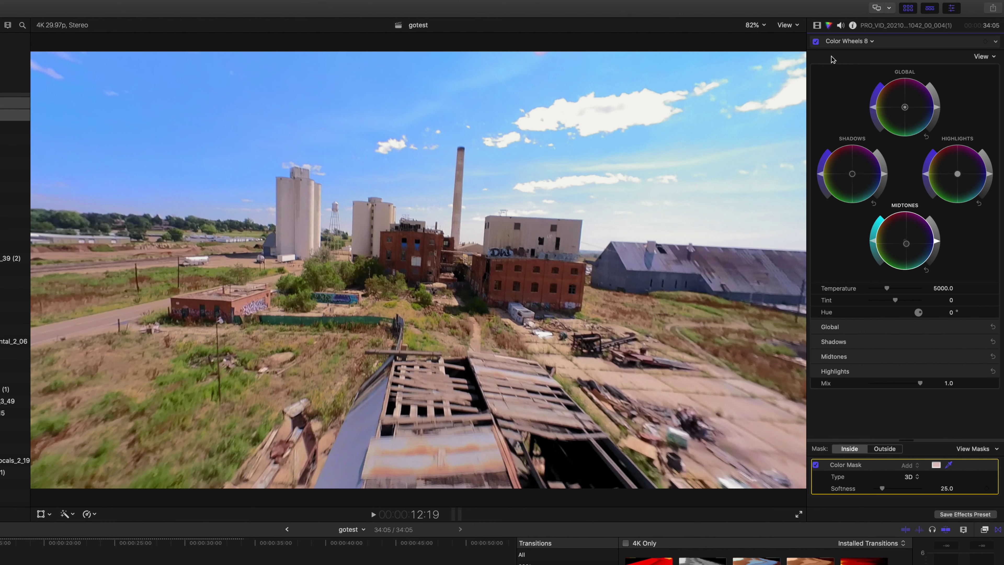
left_click(815, 42)
left_click(815, 41)
left_click(815, 42)
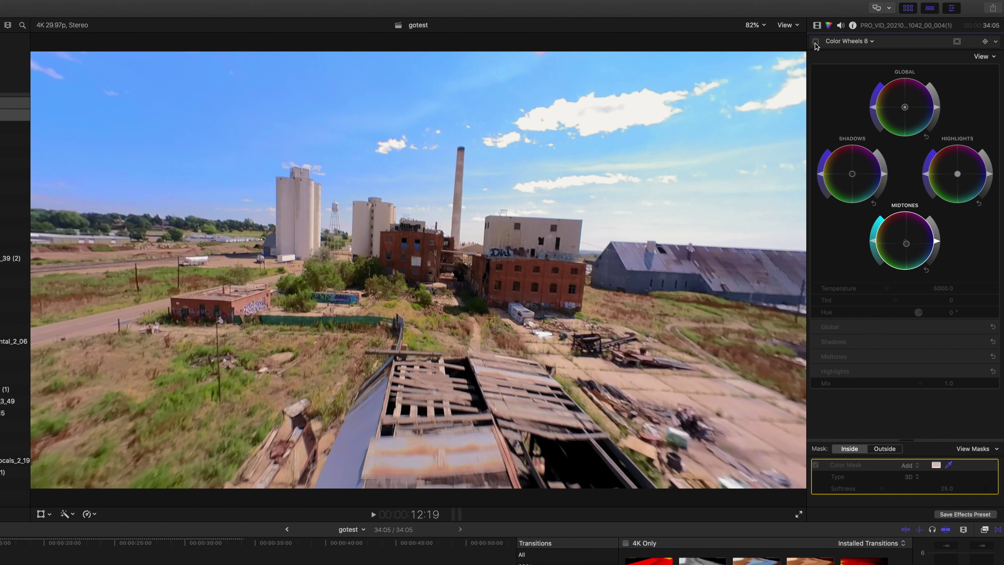
left_click(815, 42)
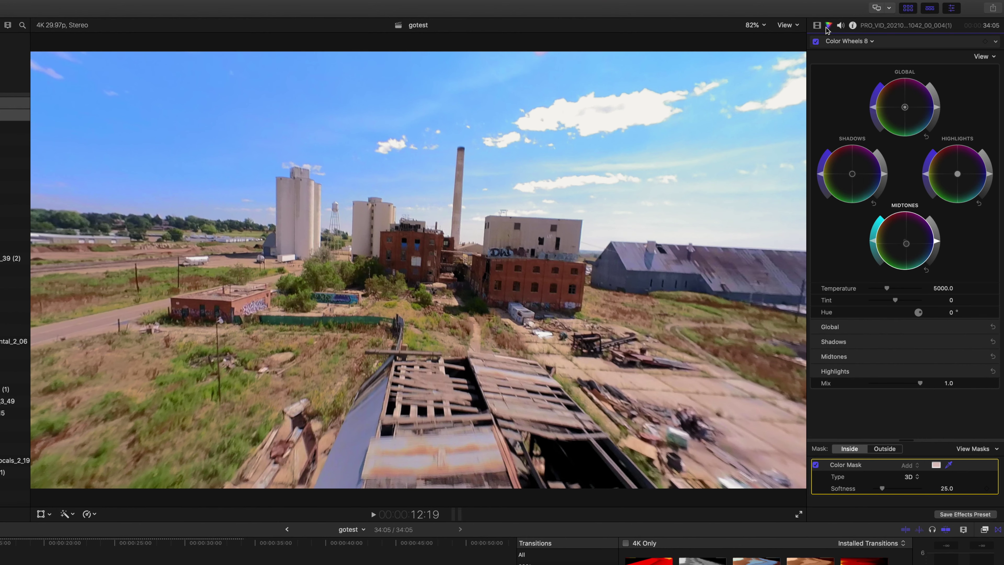
Show the whole effects stack, Balance Color through Color Wheels 8, and compare all effects off versus on
left_click(817, 26)
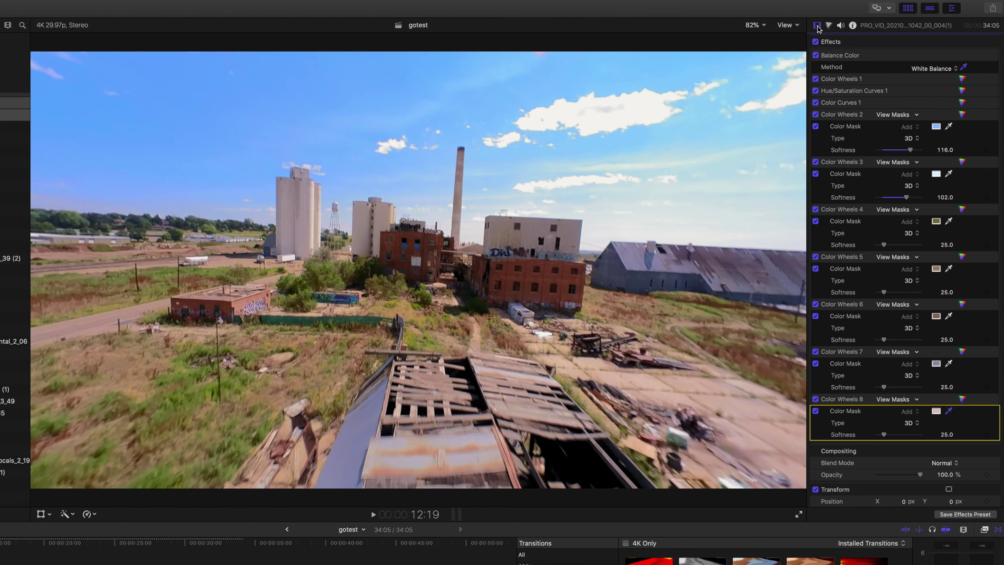
left_click(815, 42)
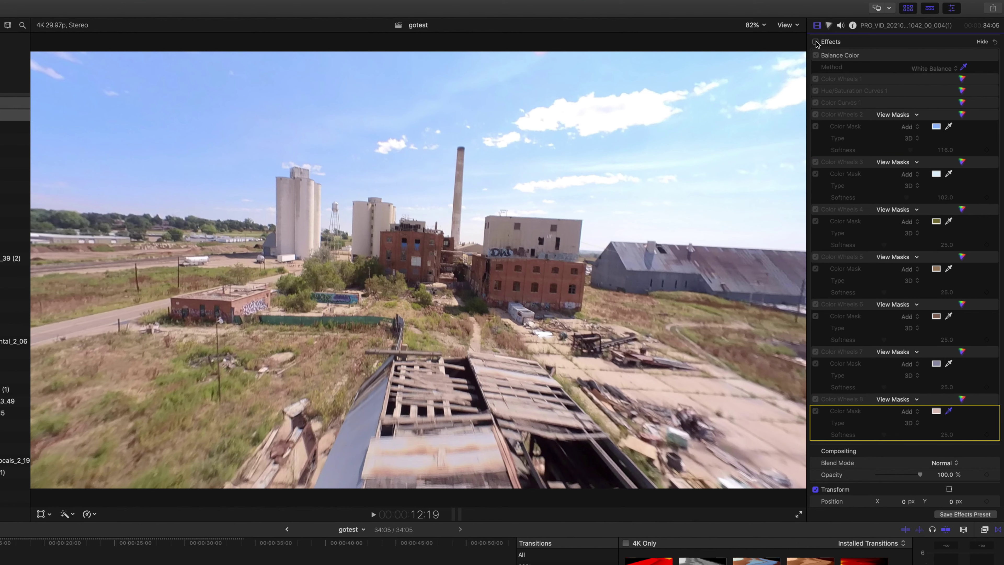
left_click(815, 42)
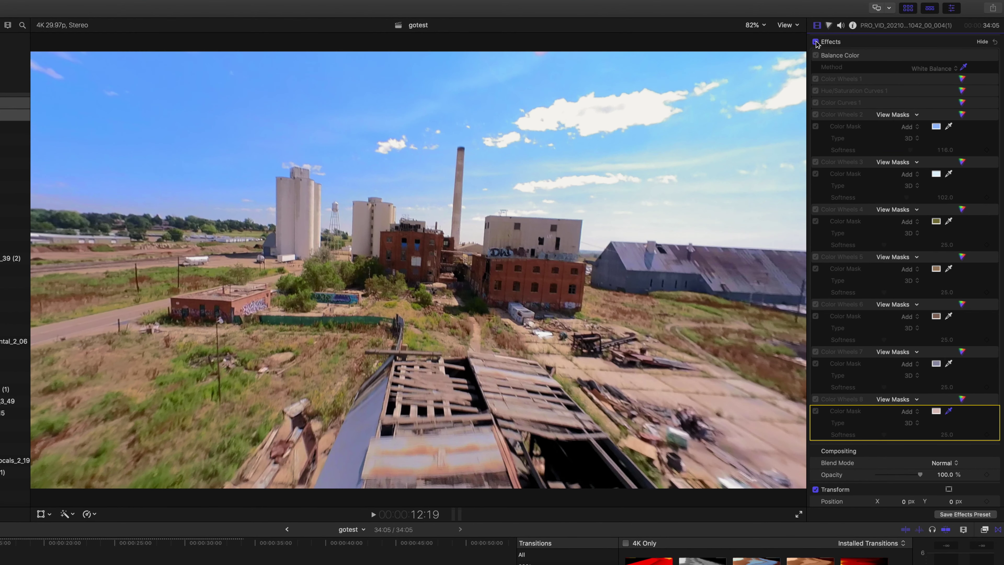
left_click(815, 42)
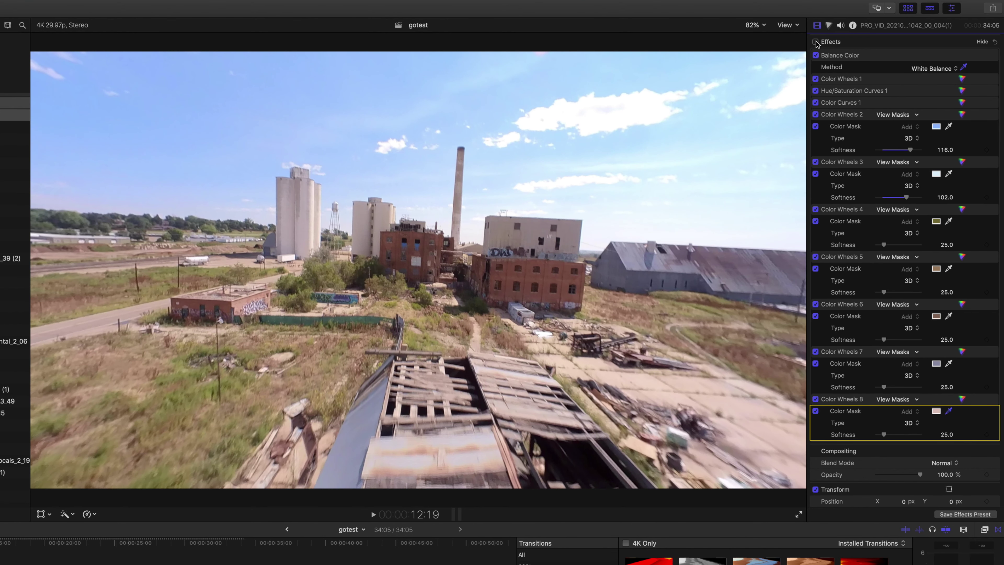
left_click(815, 42)
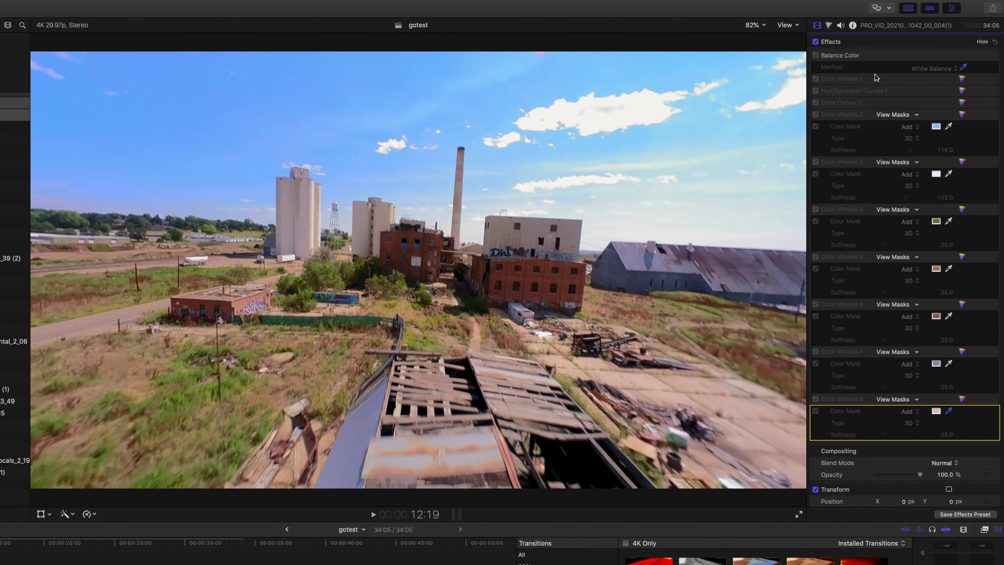
Nudge two luma curve points of Color Curves 1 slightly down
left_click(961, 103)
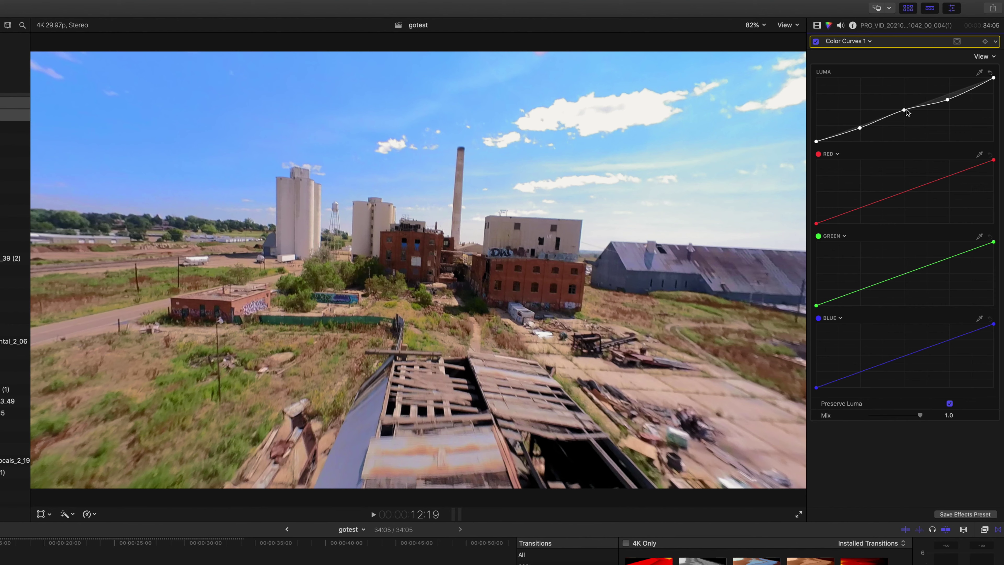
left_click_drag(906, 110, 946, 99)
left_click_drag(859, 127, 860, 132)
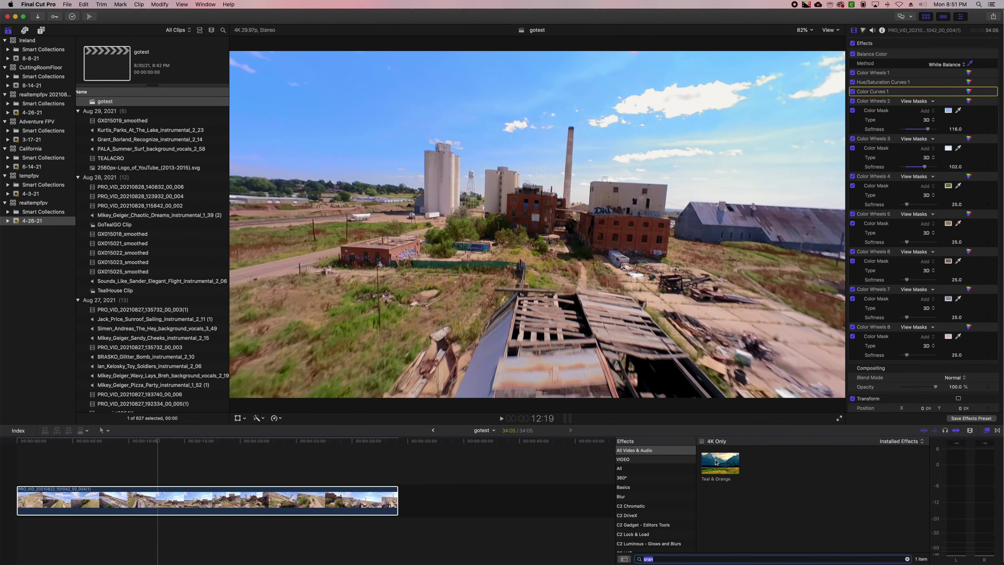
Apply Teal & Orange to the clip: Amount 20.76, Protect Highlights 79.8, Protect Skin 75.75, Shadows 0.79
left_click_drag(716, 462, 291, 502)
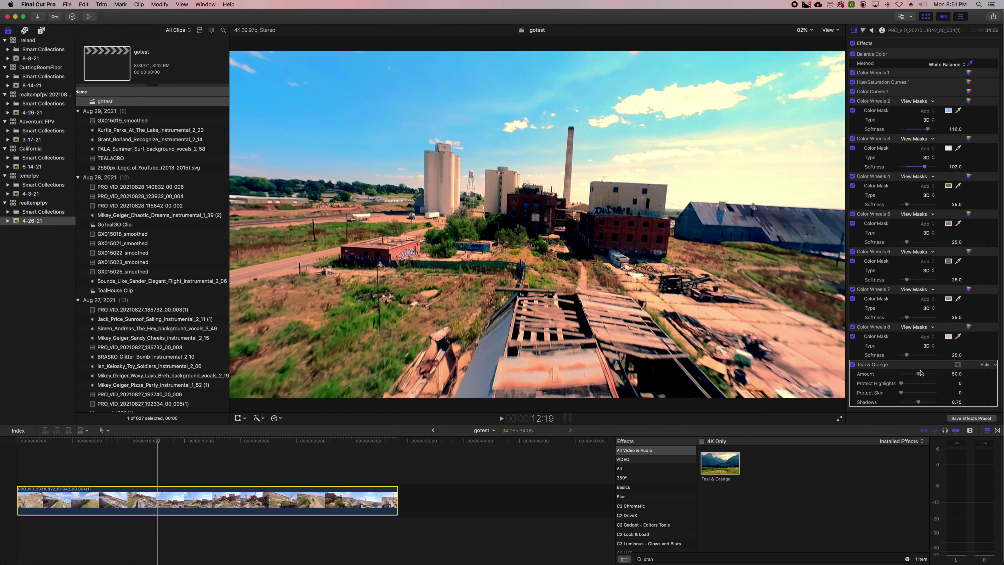
scroll(921, 371, "down", 3)
left_click_drag(901, 334, 973, 328)
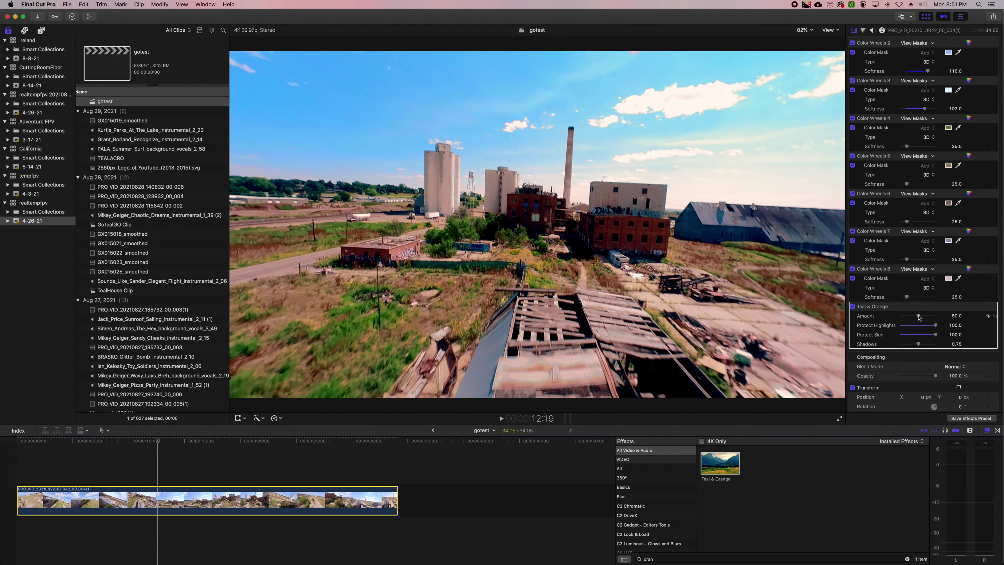
left_click_drag(918, 345, 932, 346)
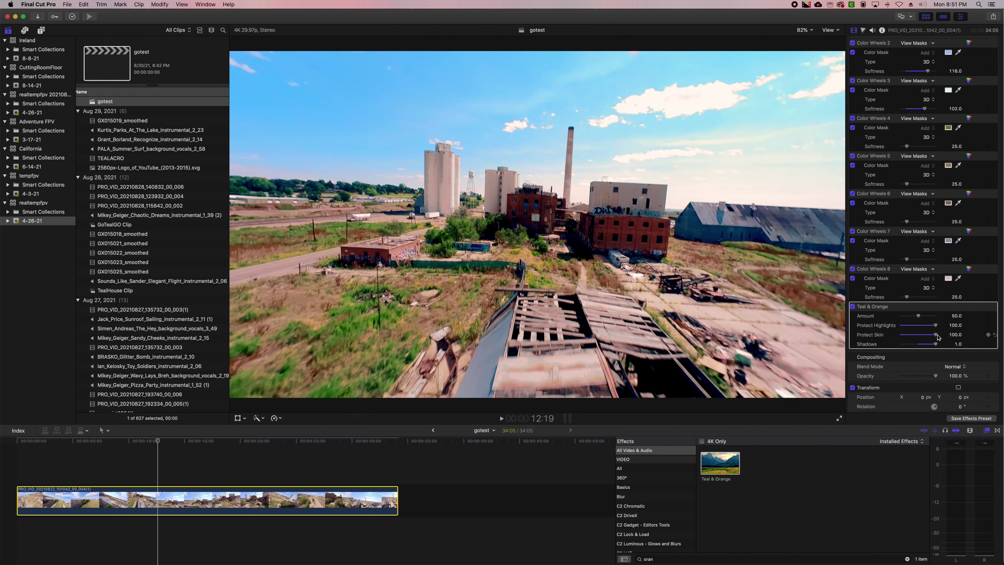
left_click_drag(936, 327, 942, 328)
left_click_drag(929, 337, 959, 343)
mouse_move(930, 344)
left_mouse_down()
mouse_move(915, 316)
mouse_move(905, 319)
mouse_move(923, 346)
left_mouse_up()
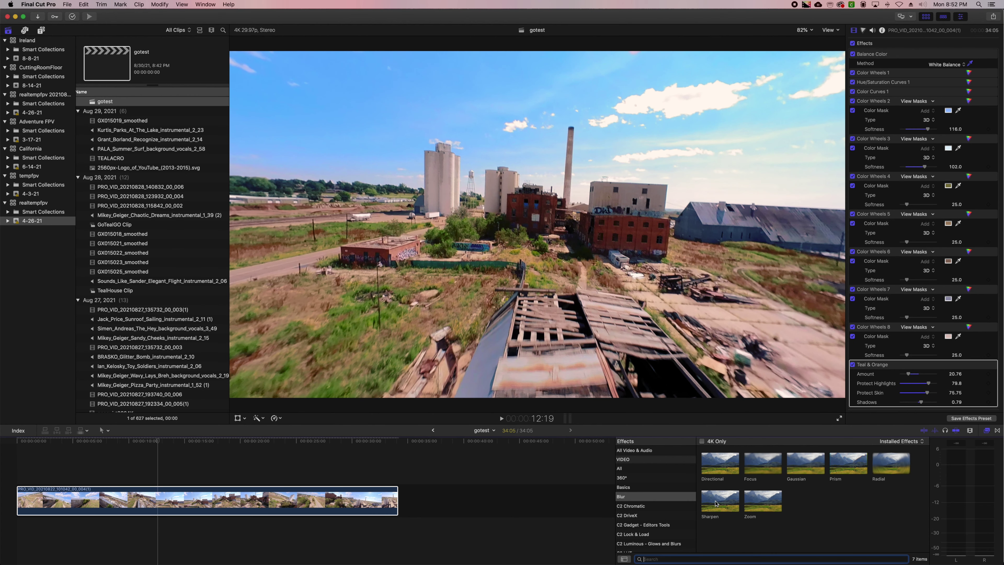
Select the Sharpen effect and magnify the viewer to 400% on the silos and water tower
left_click(716, 503)
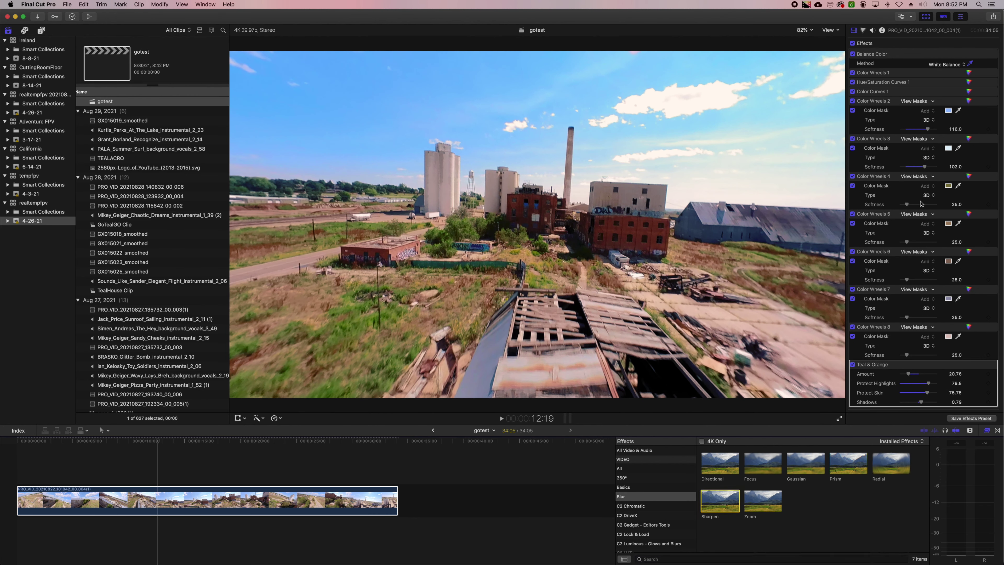
left_click(804, 30)
left_click(811, 91)
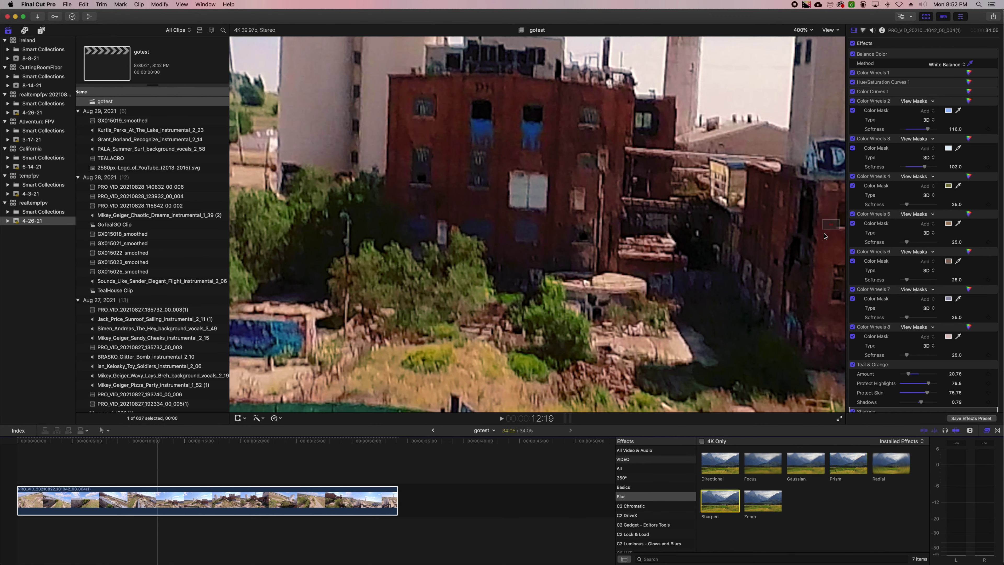
left_click_drag(828, 225, 828, 222)
scroll(881, 178, "down", 10)
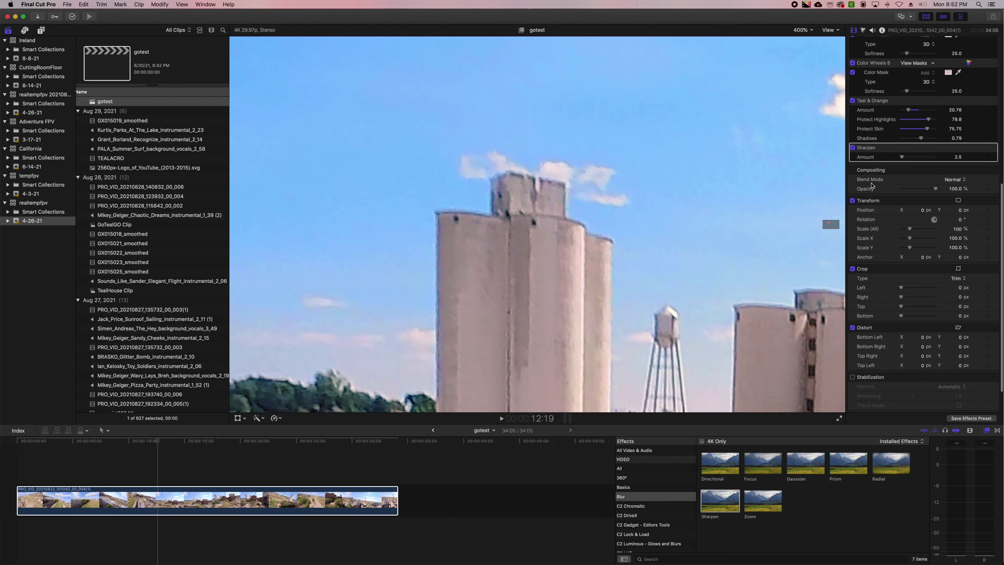
Compare the clip with and without Sharpen, leave it on at amount 1.5, and fit the viewer
left_click(852, 147)
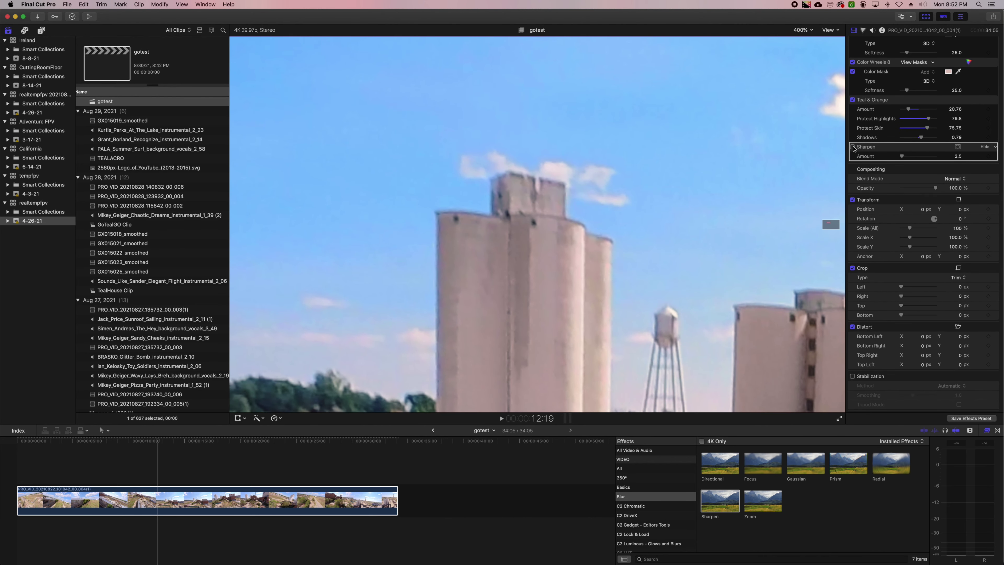
left_click(852, 147)
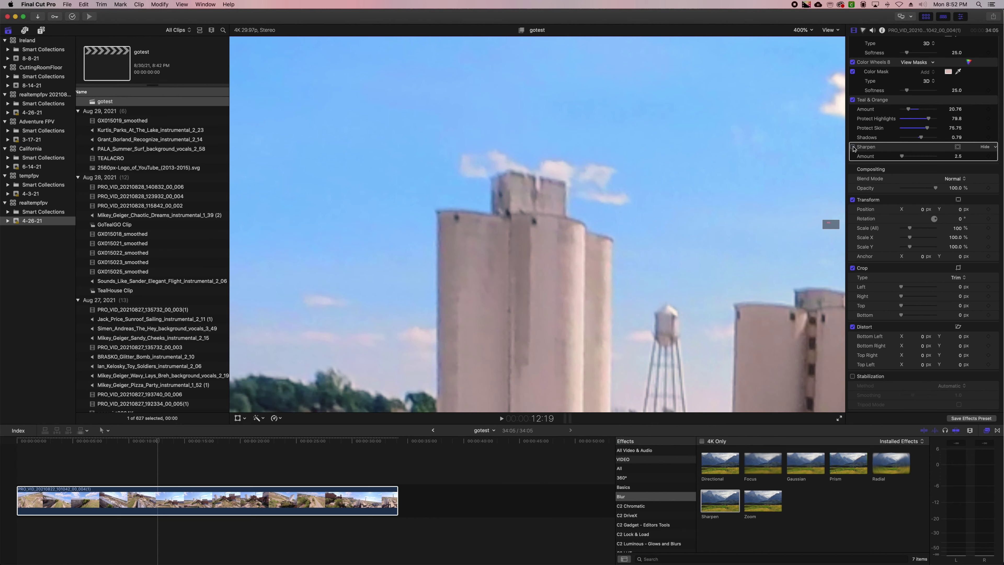
left_click(852, 147)
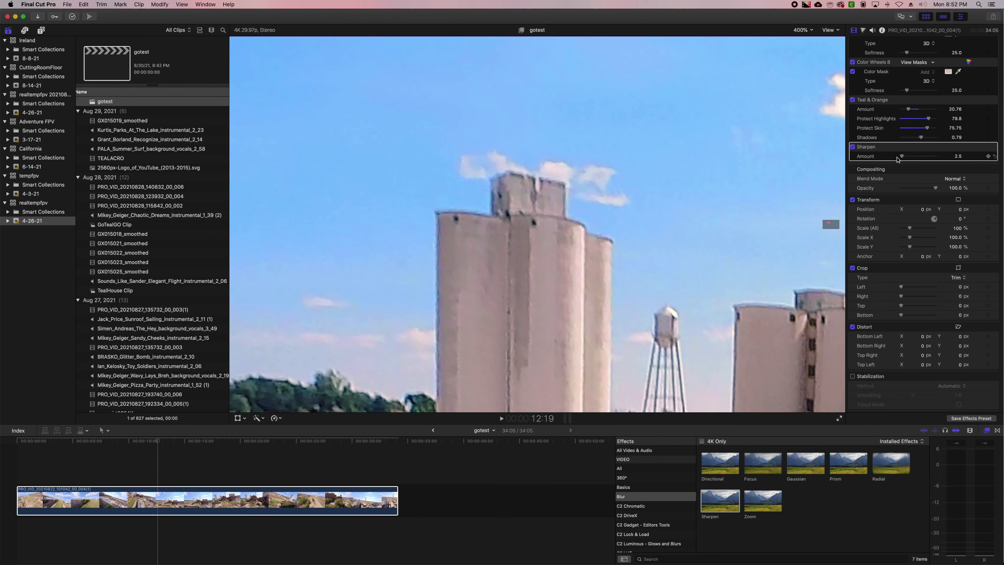
left_click(957, 157)
type("1")
left_click(852, 147)
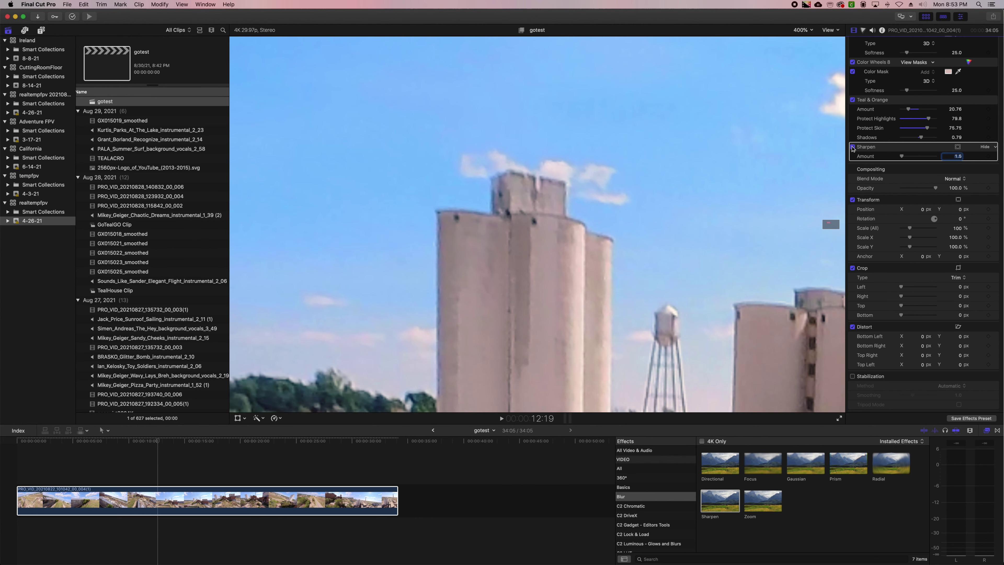
left_click(853, 147)
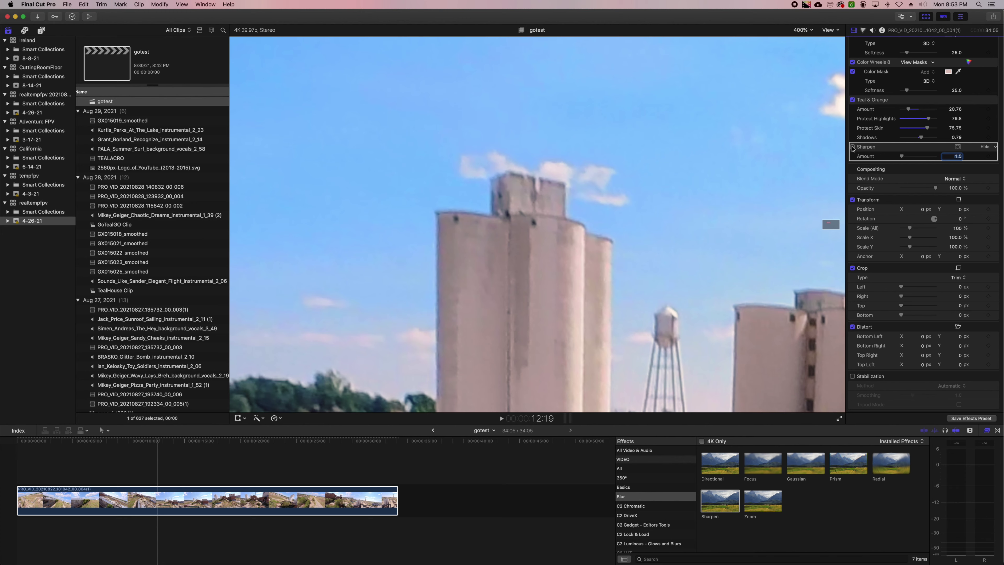
left_click(852, 147)
left_click(802, 30)
left_click(803, 37)
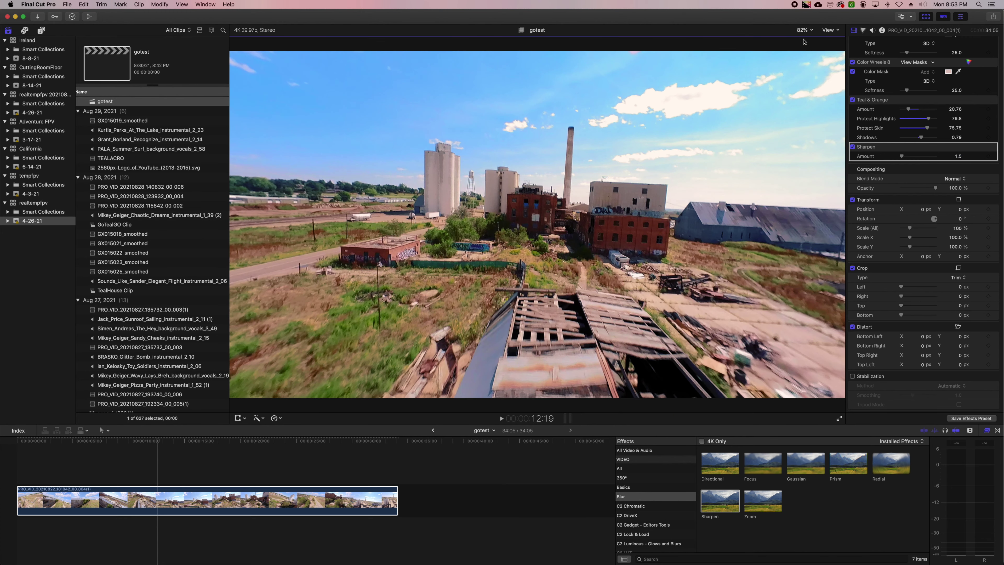
Review the grade in playback, then nudge Color Wheels 1 temperature up to about 4821
left_click(2, 467)
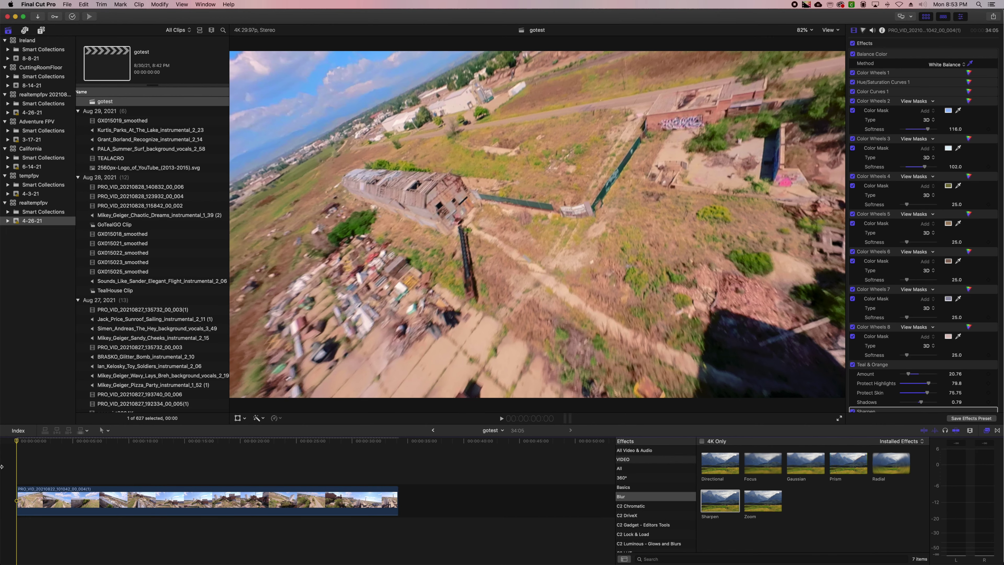
key("space")
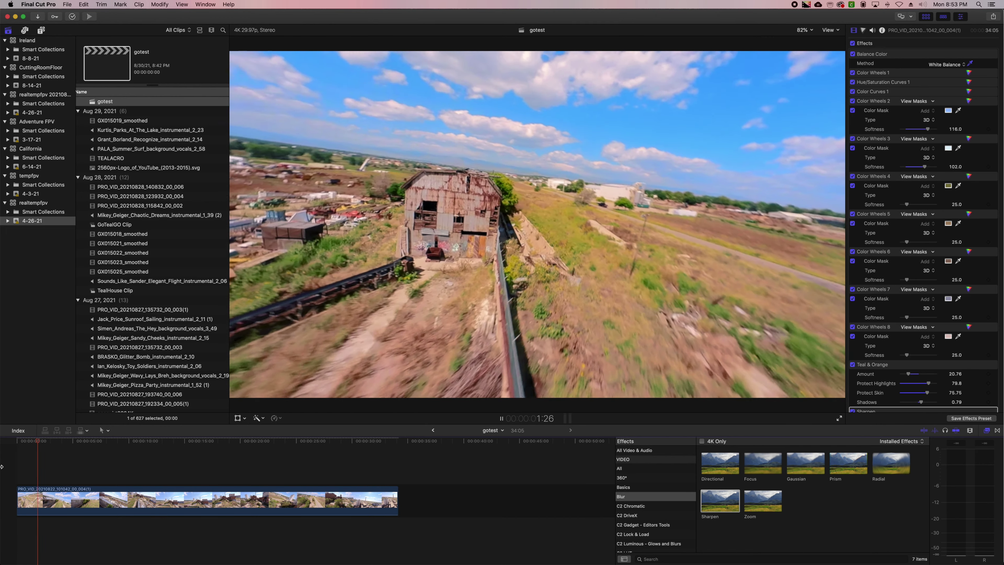
key("space")
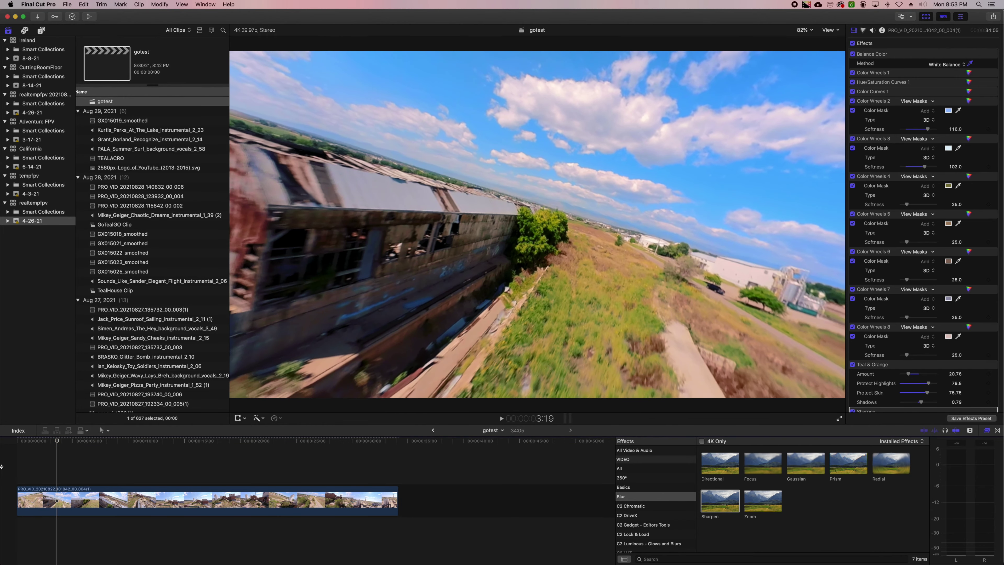
left_click(105, 500)
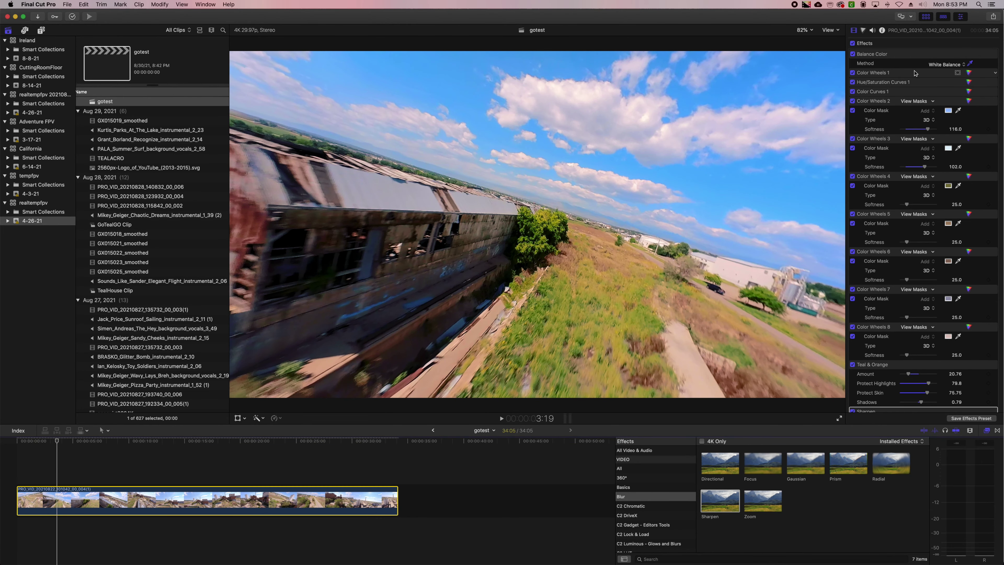
left_click(969, 72)
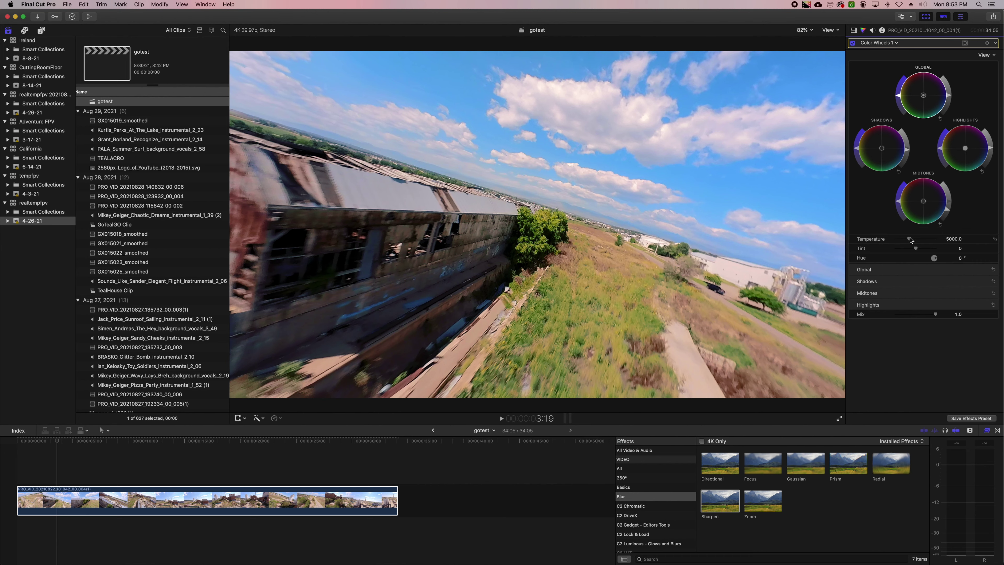
left_click_drag(909, 239, 910, 239)
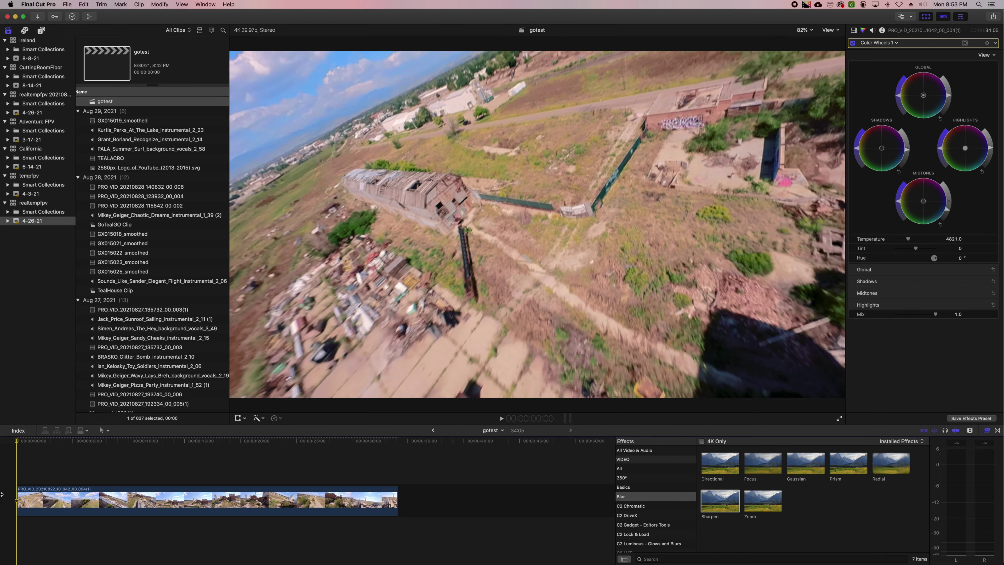
Add another Color Wheels correction to the clip
left_click(21, 500)
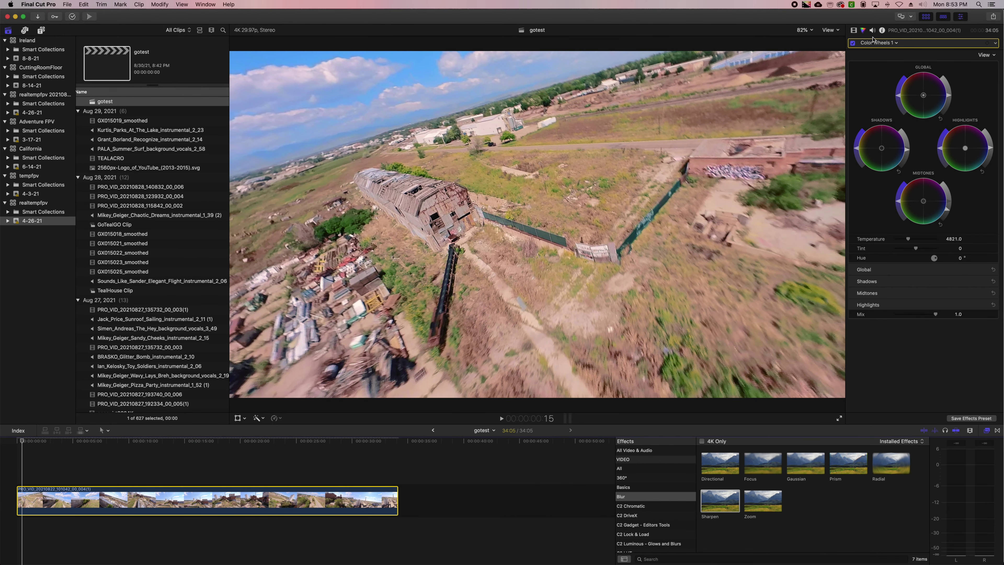
left_click(885, 44)
left_click(902, 143)
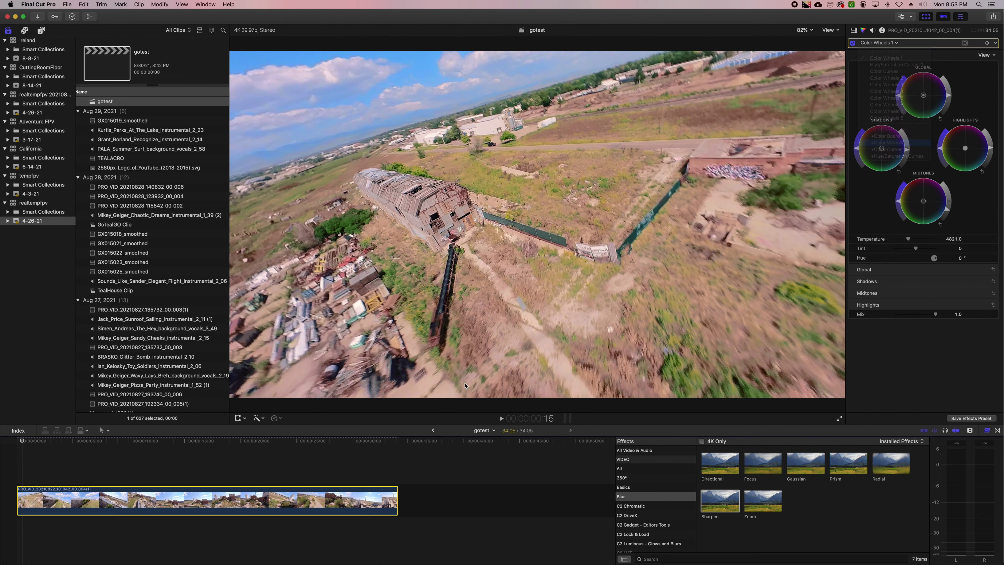
Add a colour mask to Color Wheels 9, sampling the orange dirt tones
left_click(964, 43)
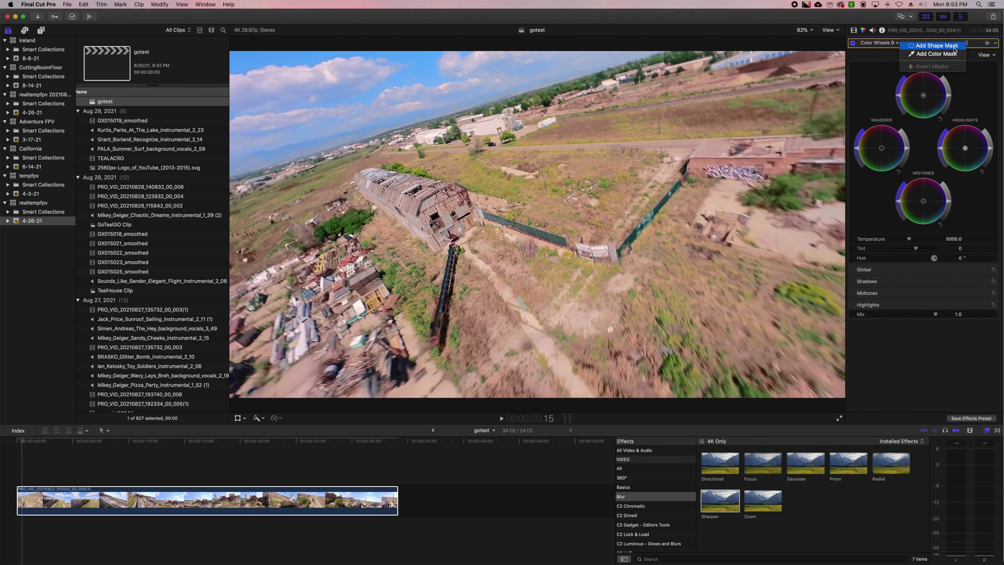
left_click(950, 55)
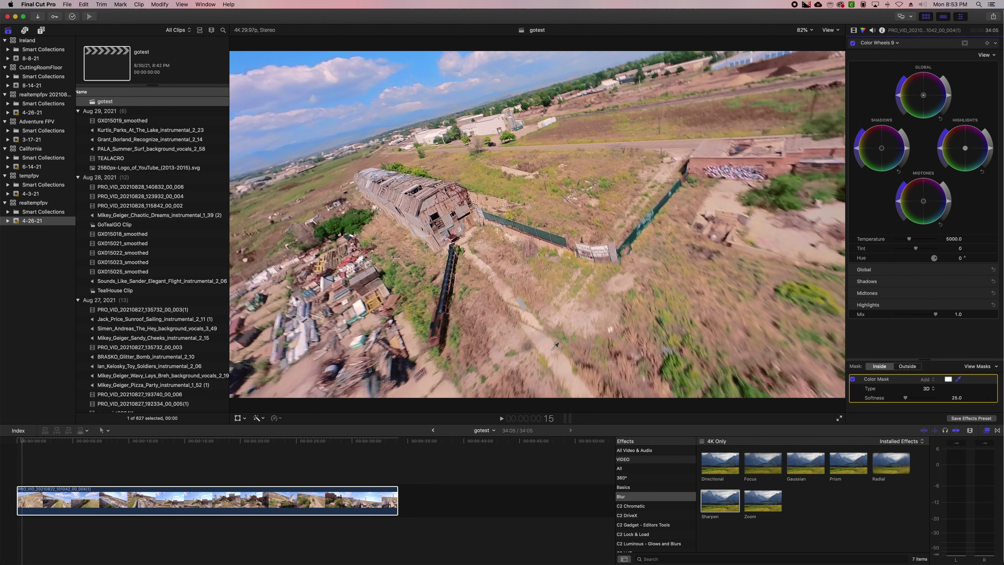
left_click_drag(547, 340, 542, 341)
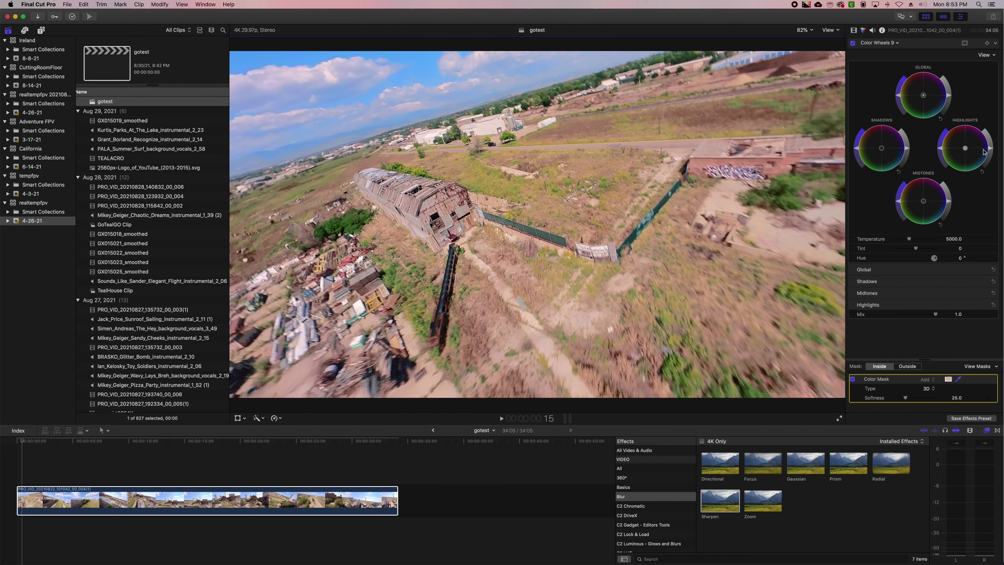
Regrade the masked dirt: greener, dimmer highlights, brighter midtones, magenta shadows, comparing before and after
left_click_drag(965, 150, 963, 147)
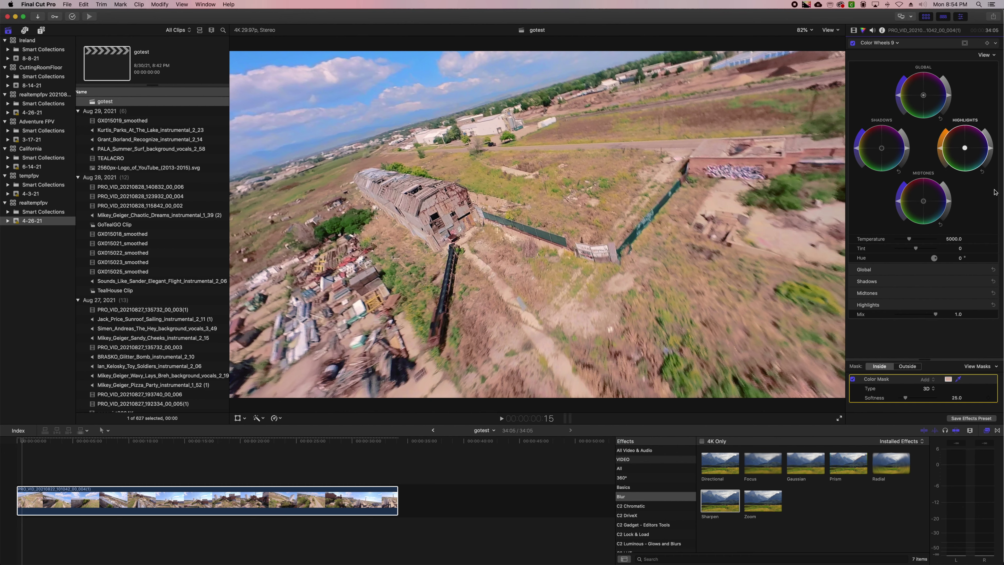
left_click_drag(991, 152, 990, 151)
left_click(930, 202)
left_click_drag(931, 203, 931, 211)
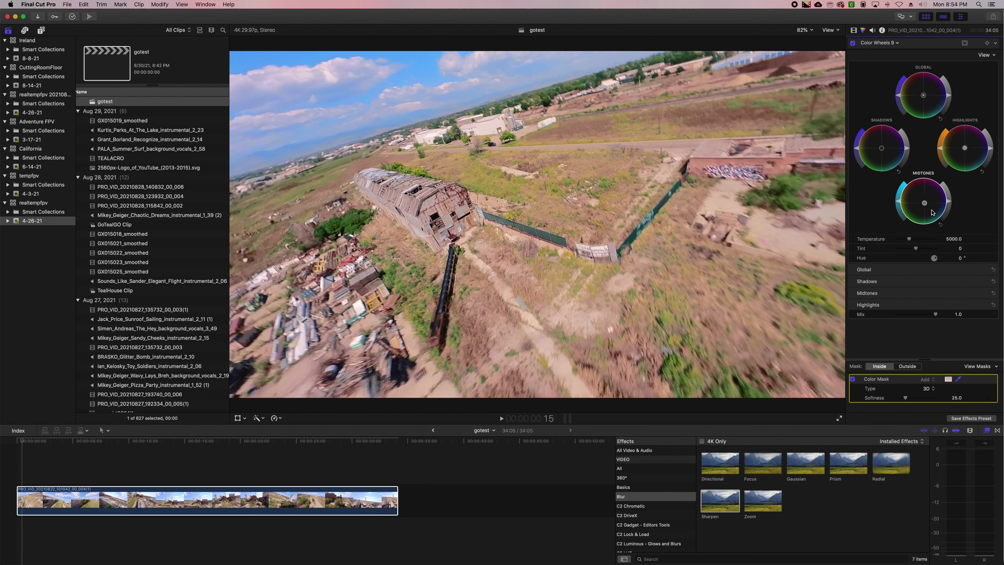
left_click(853, 43)
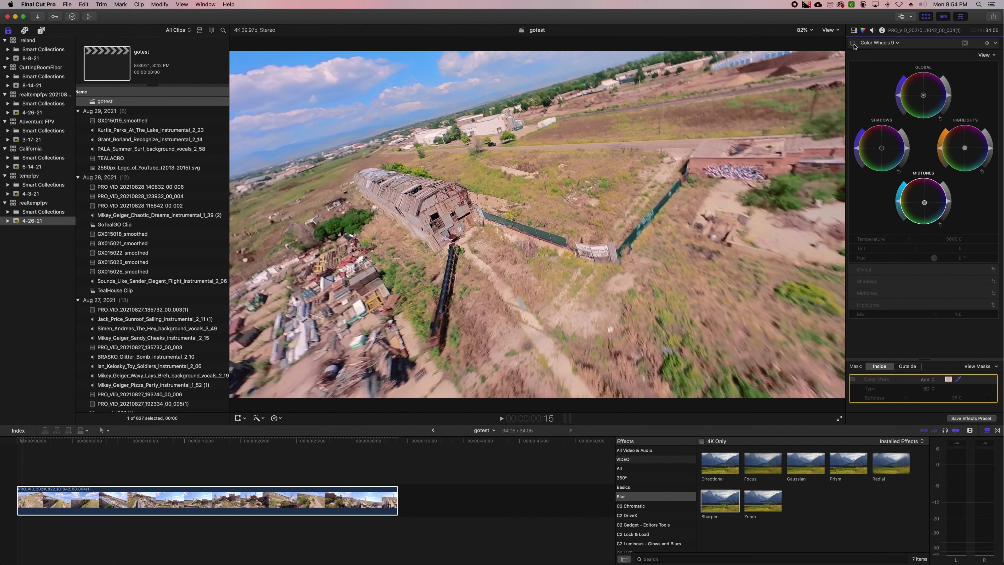
left_click(853, 43)
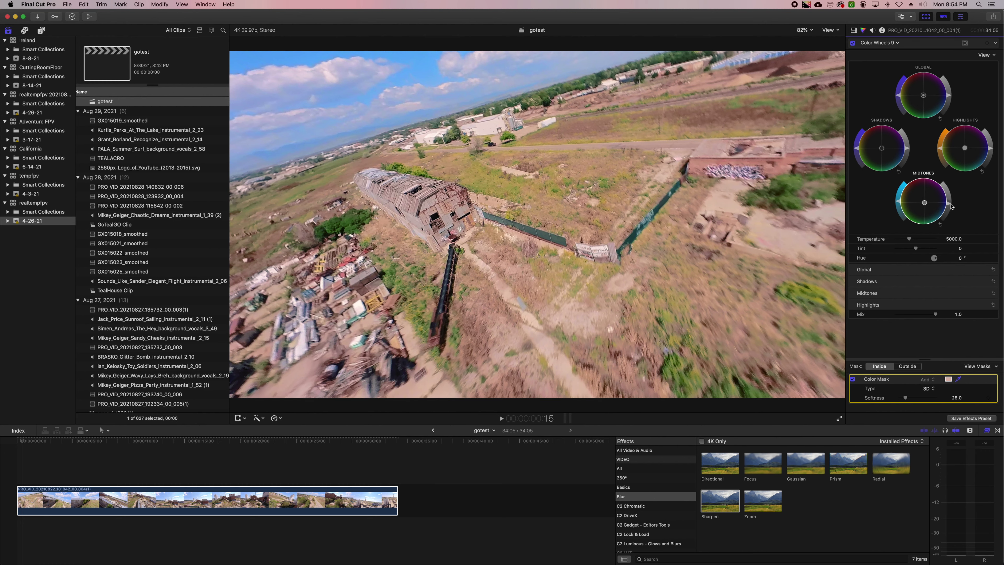
left_click_drag(948, 211, 951, 201)
mouse_move(882, 150)
left_mouse_down()
mouse_move(895, 136)
mouse_move(884, 144)
left_mouse_up()
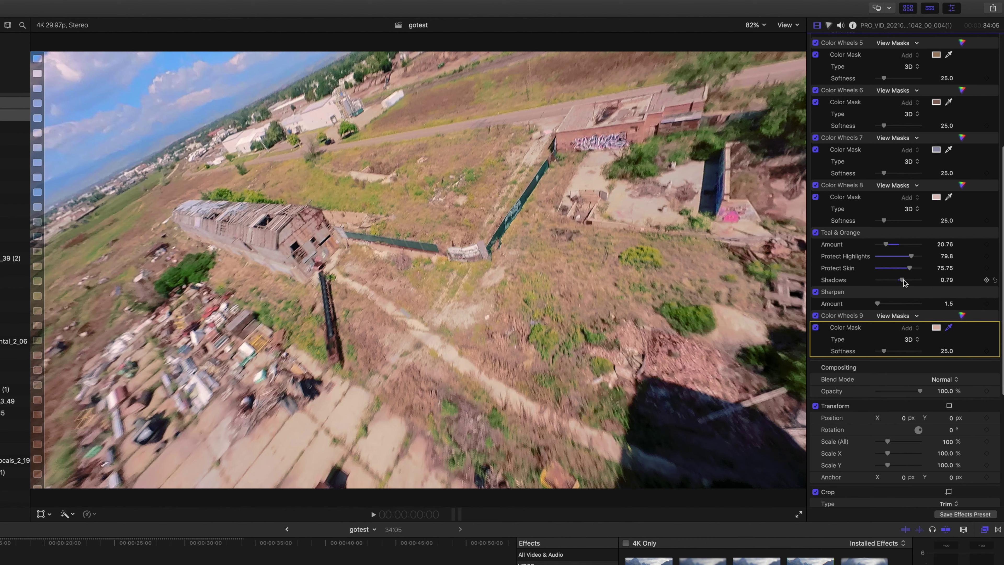
Raise the Teal & Orange amount to 37.06 and lower the midtones on Color Curves 1's luma curve
left_click_drag(901, 282, 902, 282)
left_click_drag(886, 244, 893, 248)
scroll(876, 164, "up", 10)
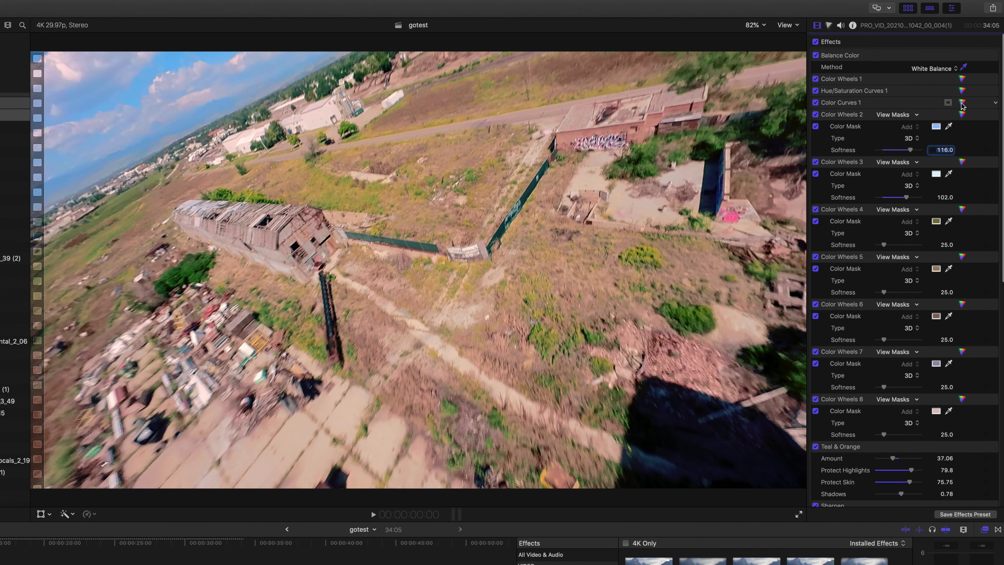
left_click(963, 104)
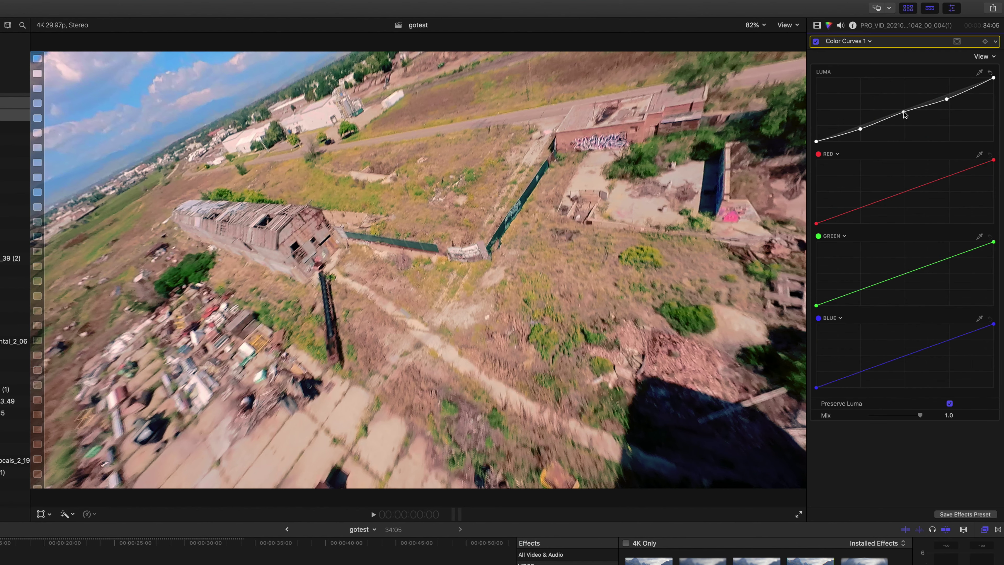
left_click_drag(905, 115, 903, 118)
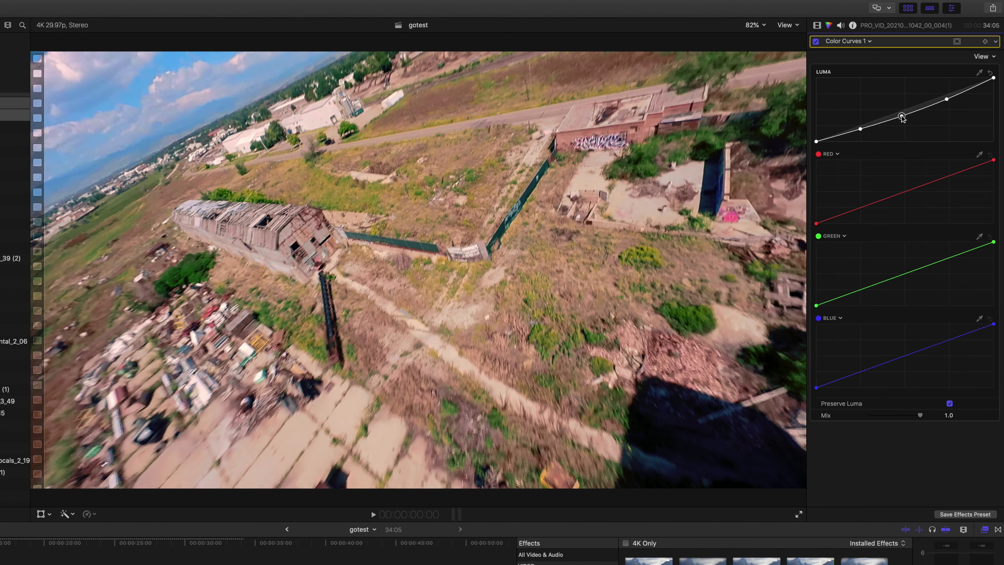
Switch the viewer to Better Quality and replay the graded clip from the start
key("space")
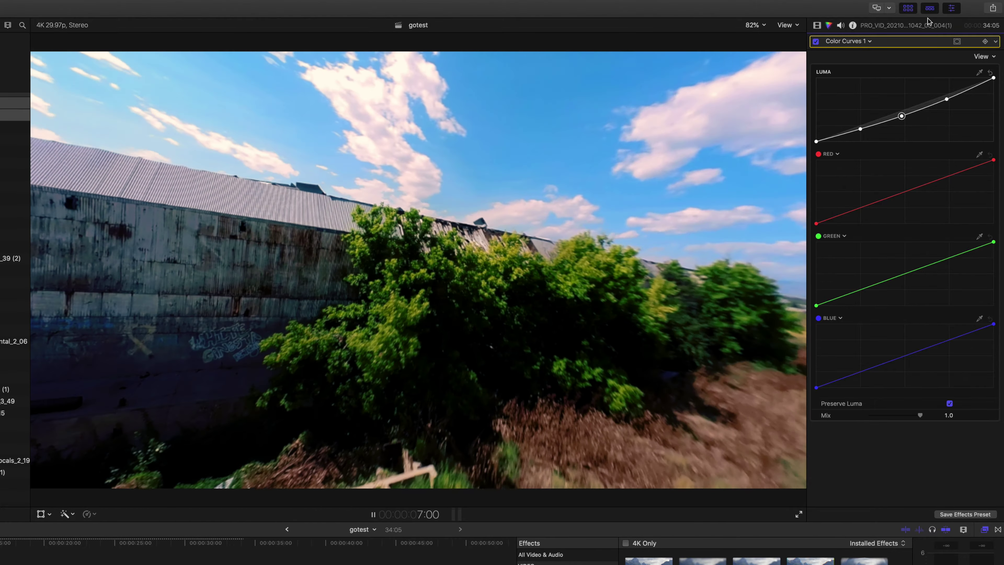
key("space")
left_click(787, 25)
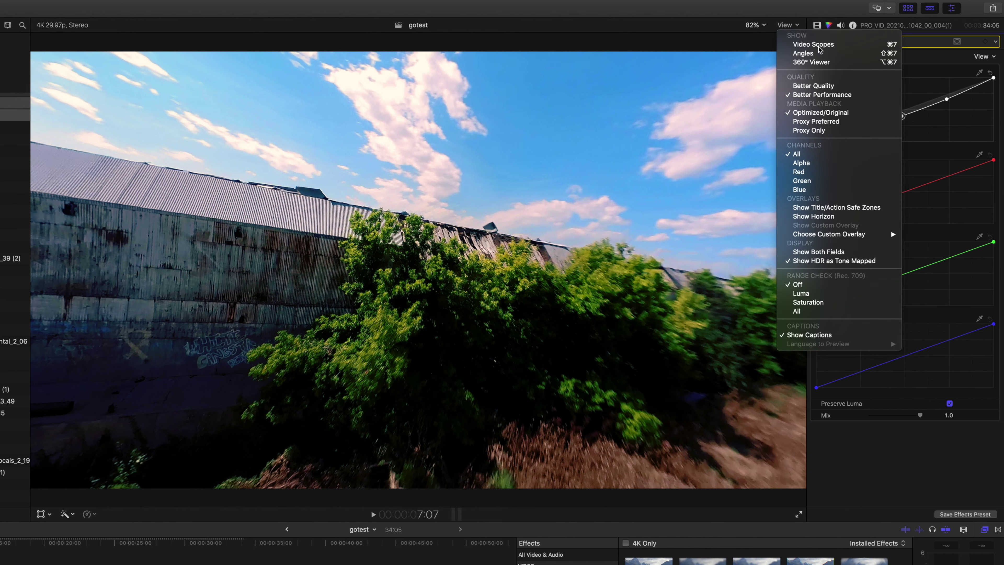
left_click(823, 86)
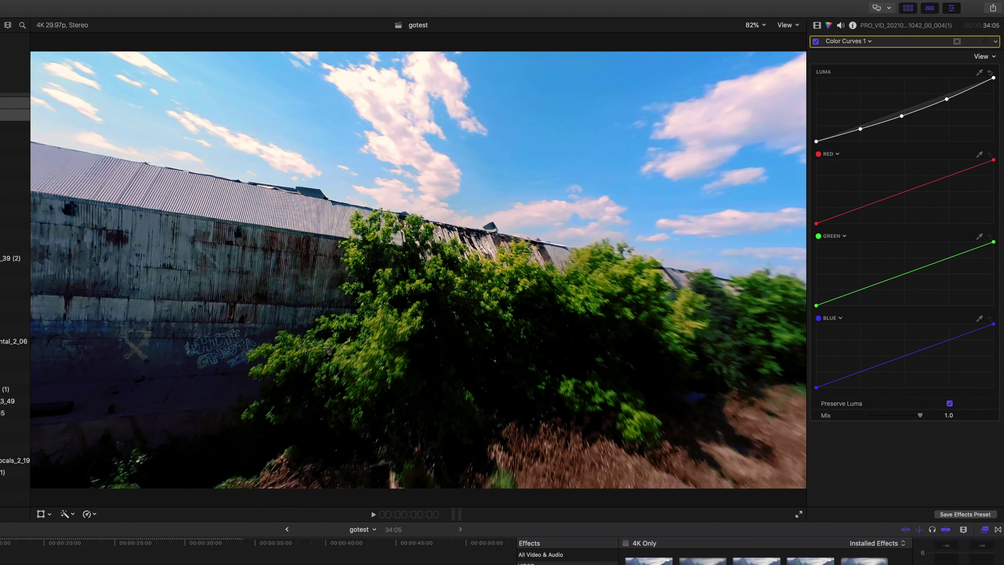
key("Home")
key("Left")
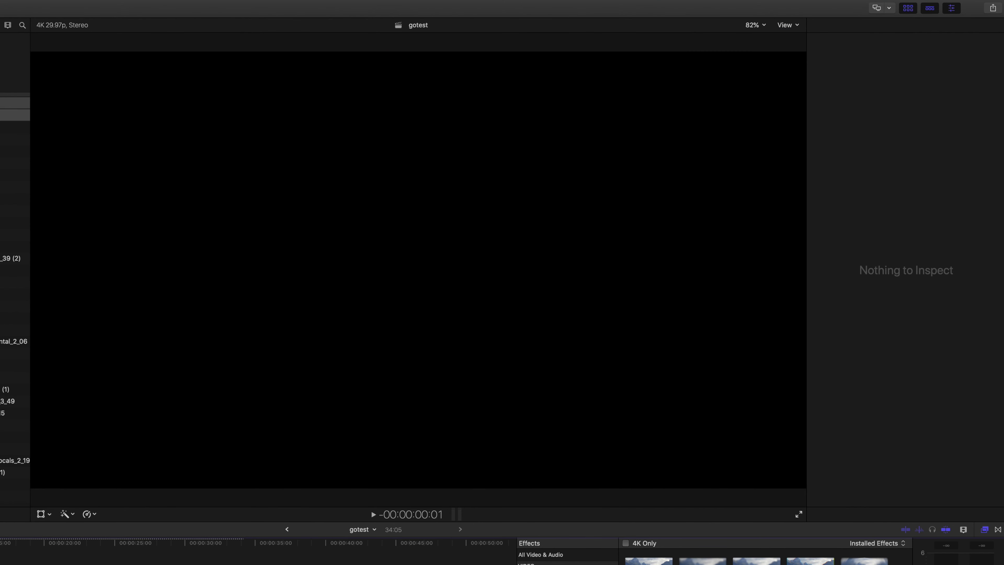
left_click(371, 510)
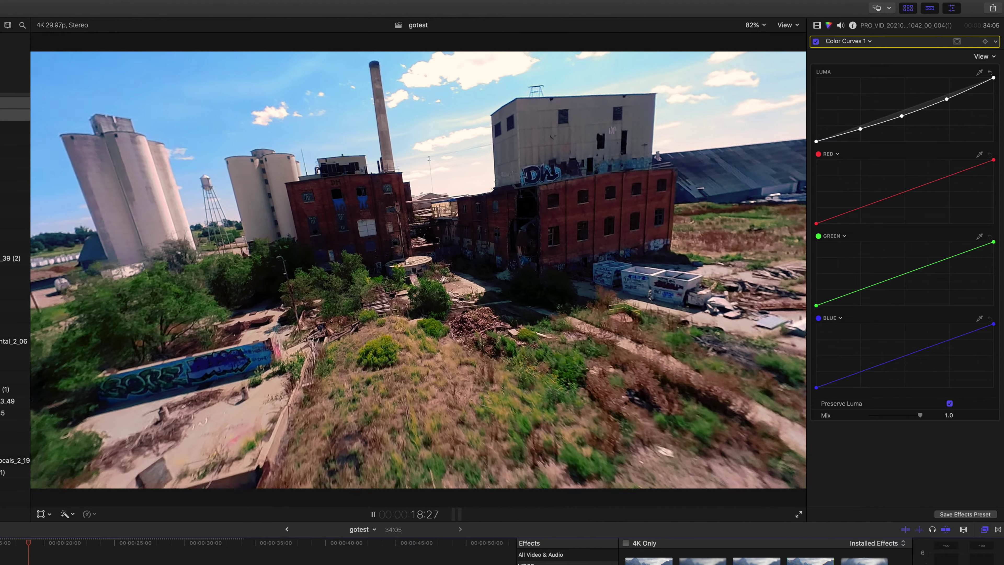
key("space")
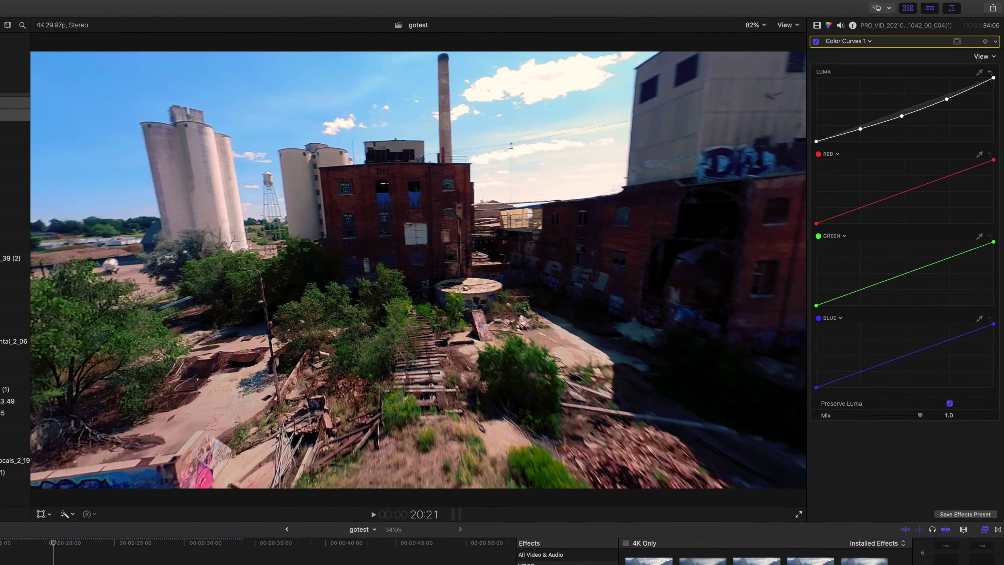
Toggle all effects off and on to compare the ungraded and graded footage
left_click(816, 24)
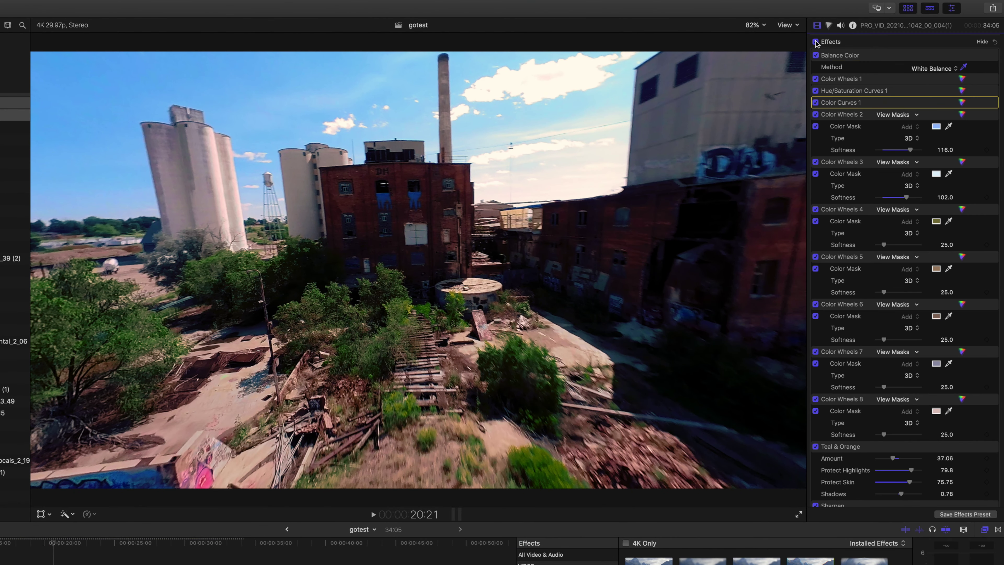
left_click(816, 42)
left_click(815, 42)
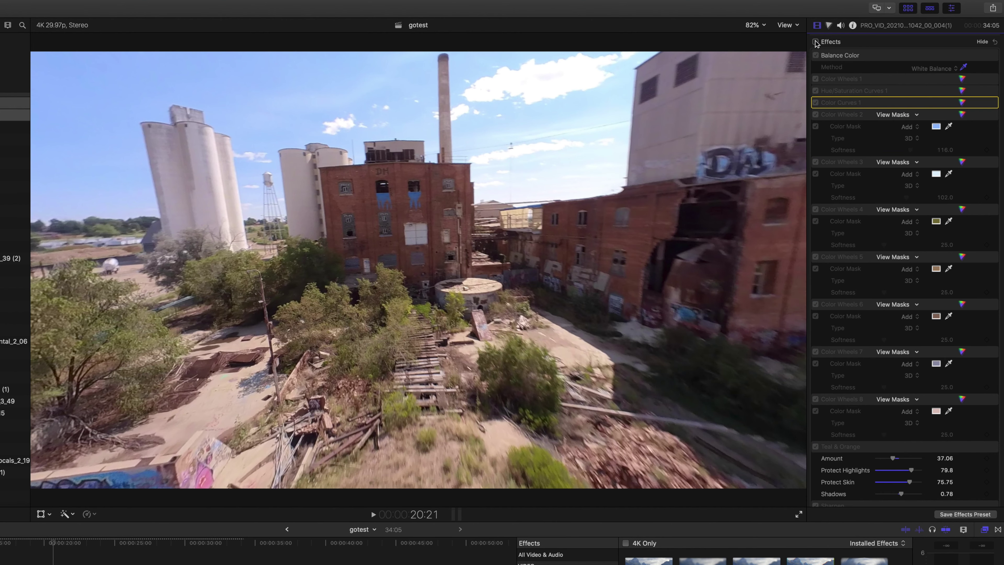
left_click(815, 41)
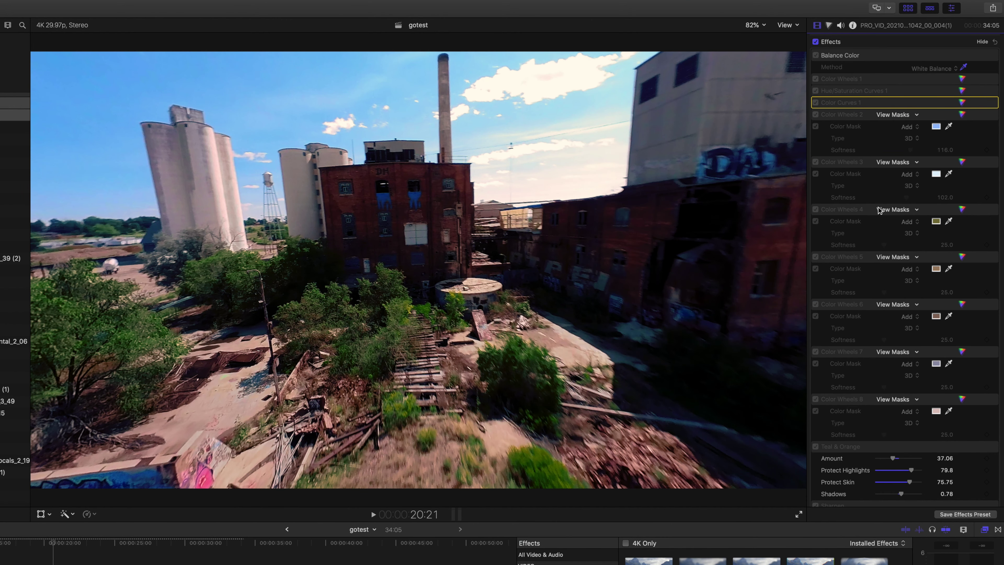
Compare with Teal & Orange off and on, then raise its Shadows from 0.78 to 0.9
scroll(877, 336, "down", 5)
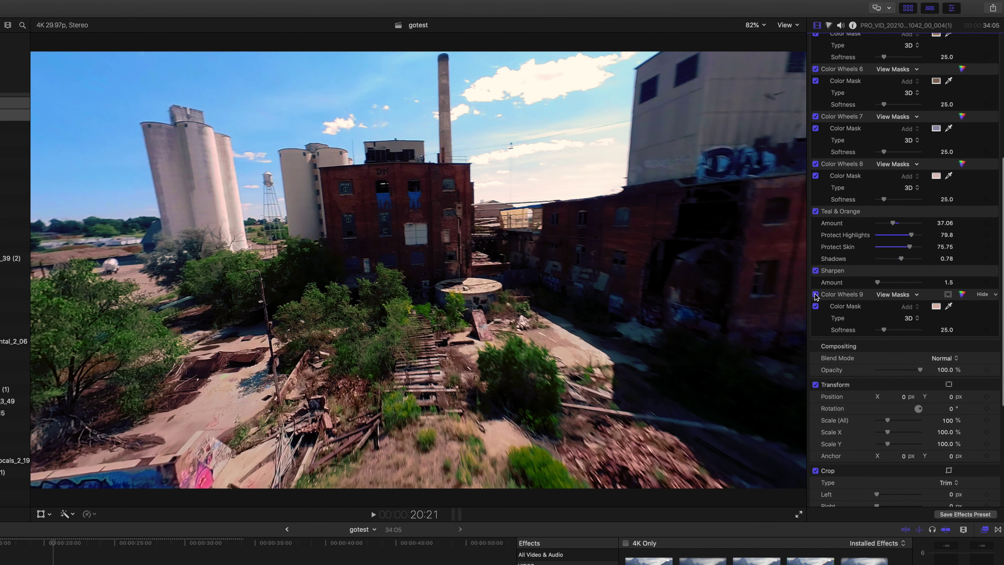
left_click(815, 211)
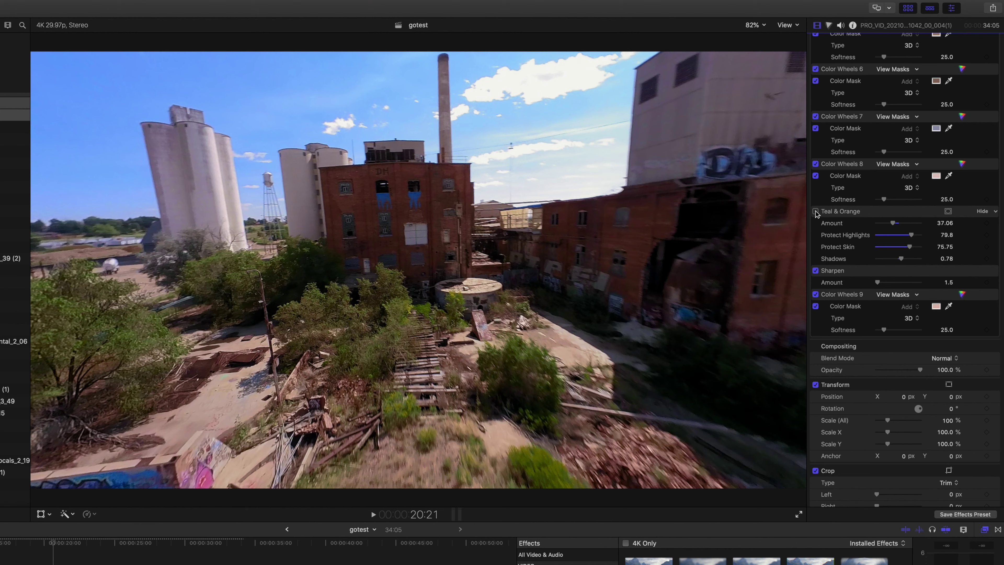
scroll(815, 213, "up", 10)
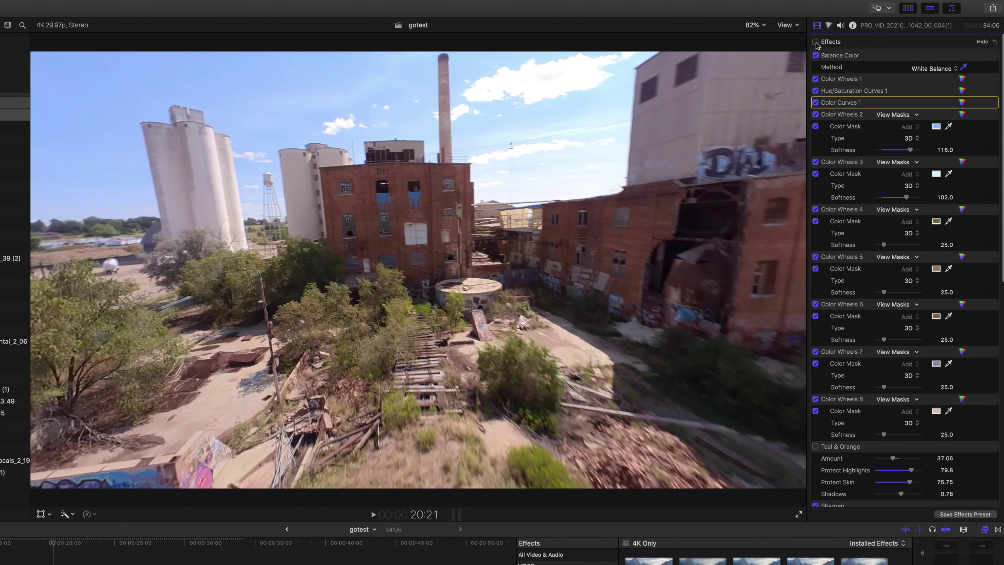
left_click(815, 42)
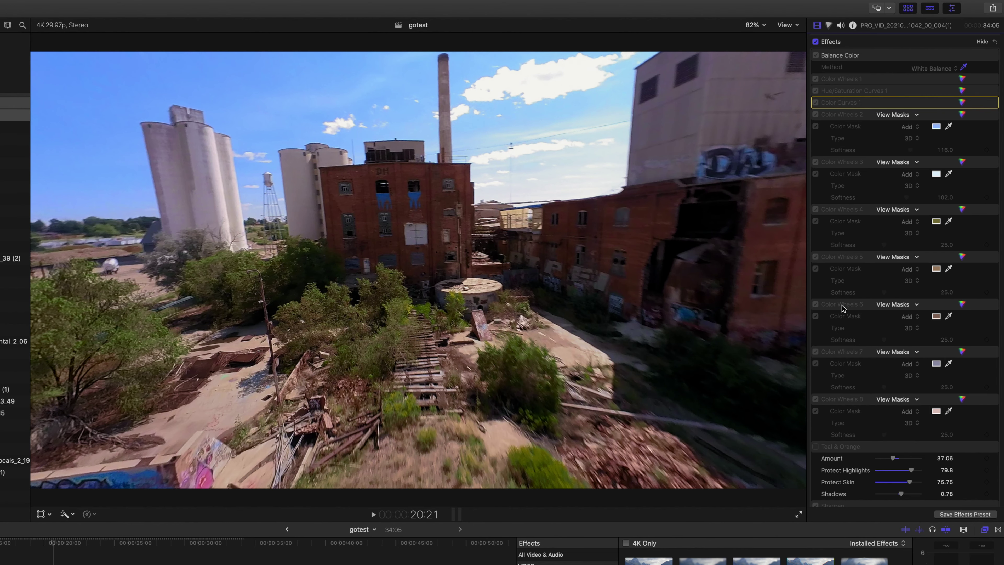
scroll(842, 308, "down", 8)
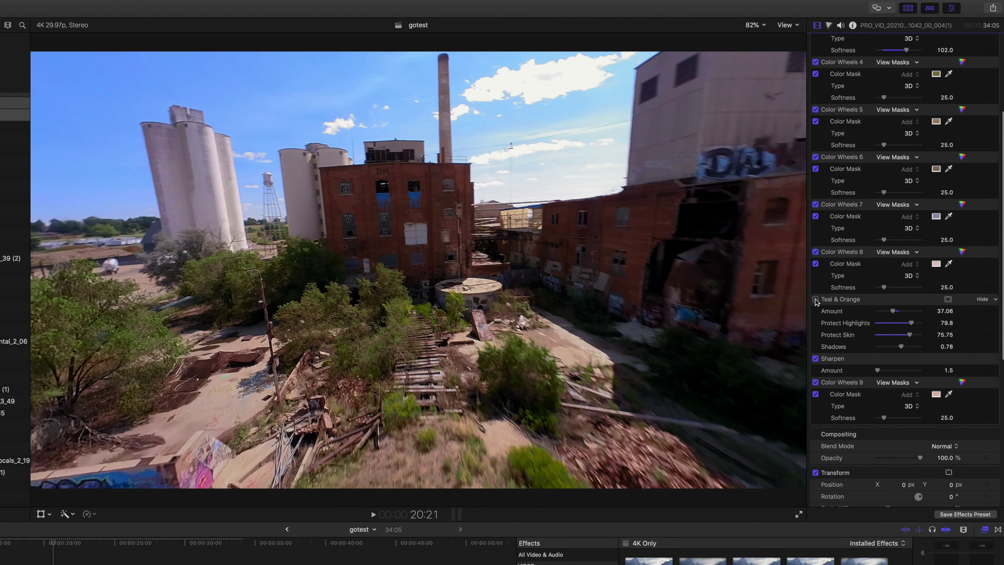
left_click(815, 299)
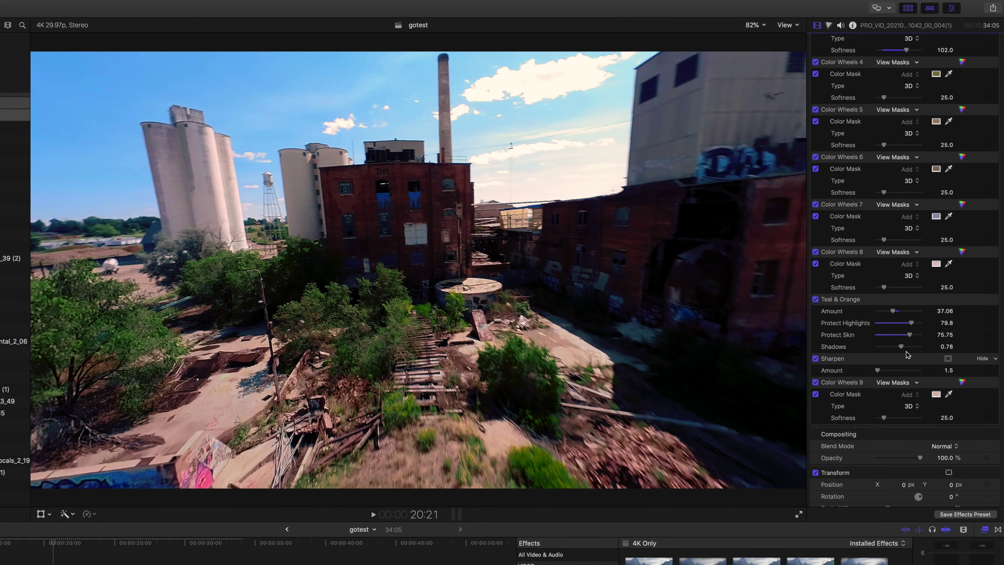
left_click_drag(901, 346, 913, 350)
scroll(909, 348, "down", 1)
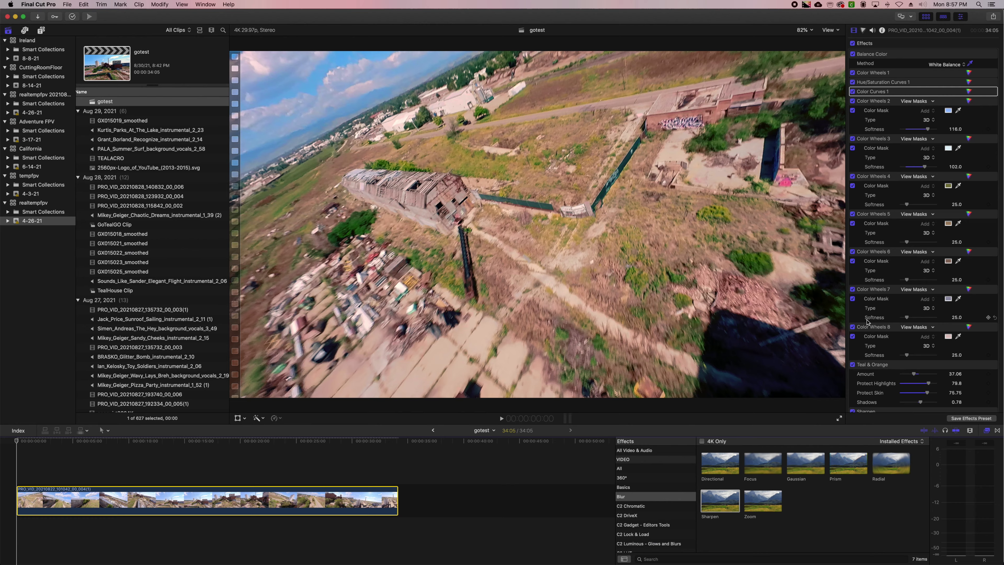
Turn on stabilization for the clip and check the motion analysis progress
scroll(921, 198, "down", 10)
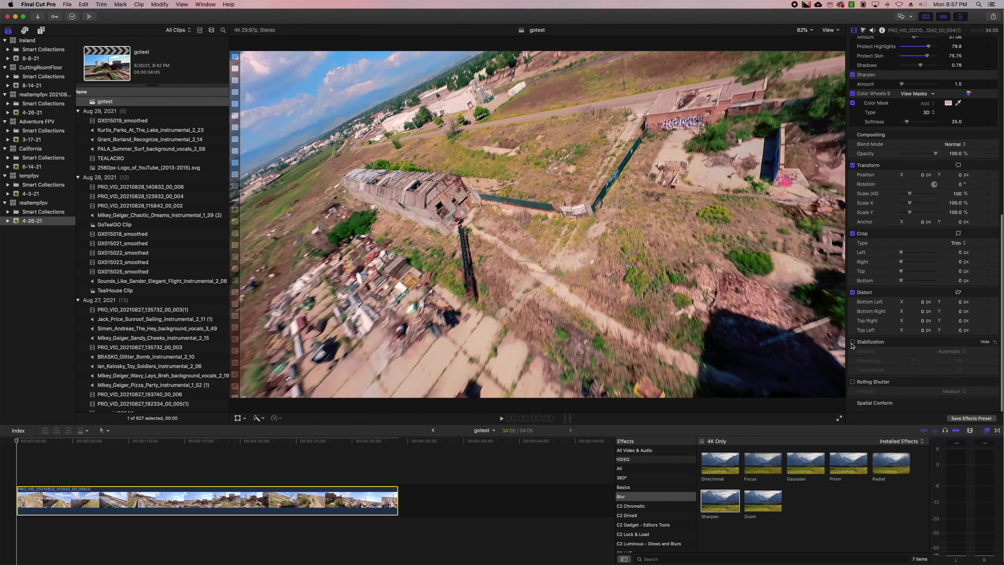
left_click(852, 341)
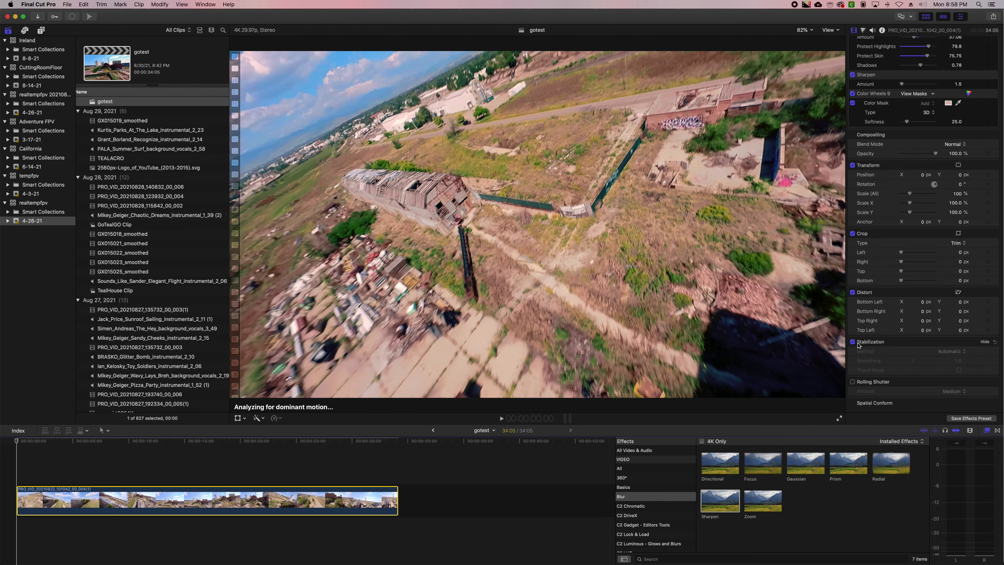
key("super+9")
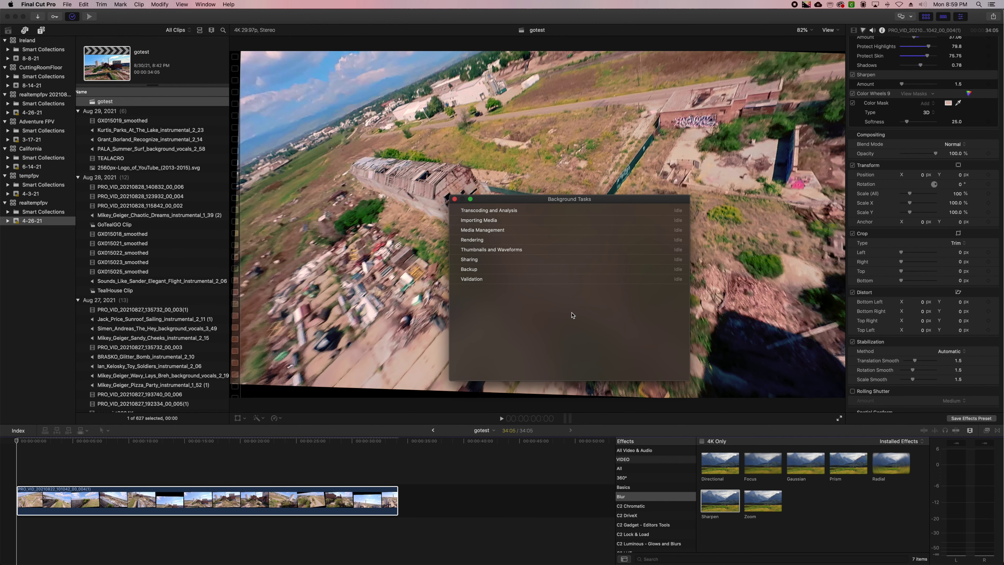
key("super+9")
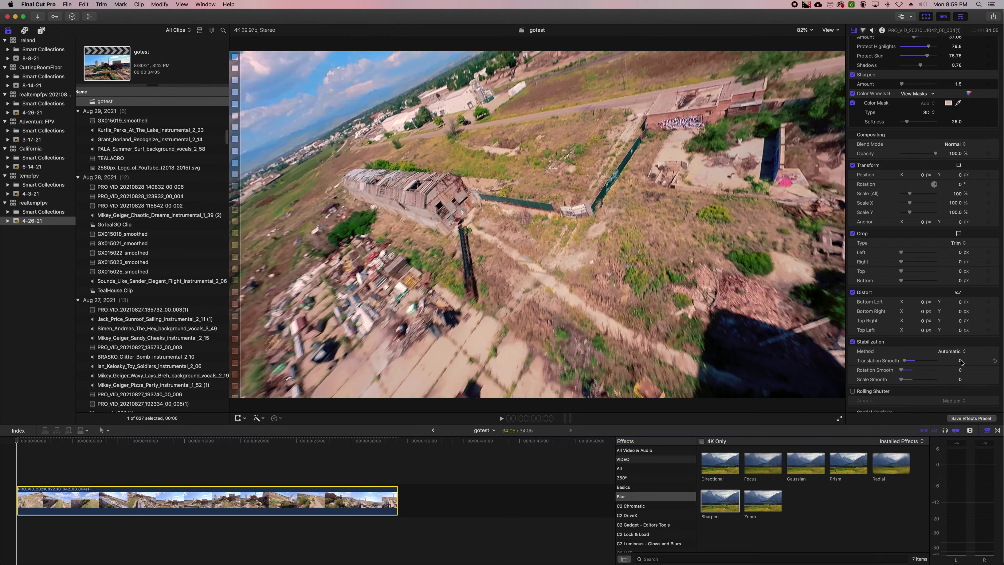
Set Translation, Rotation and Scale Smooth each to 0.35
left_click(961, 361)
type("0.2")
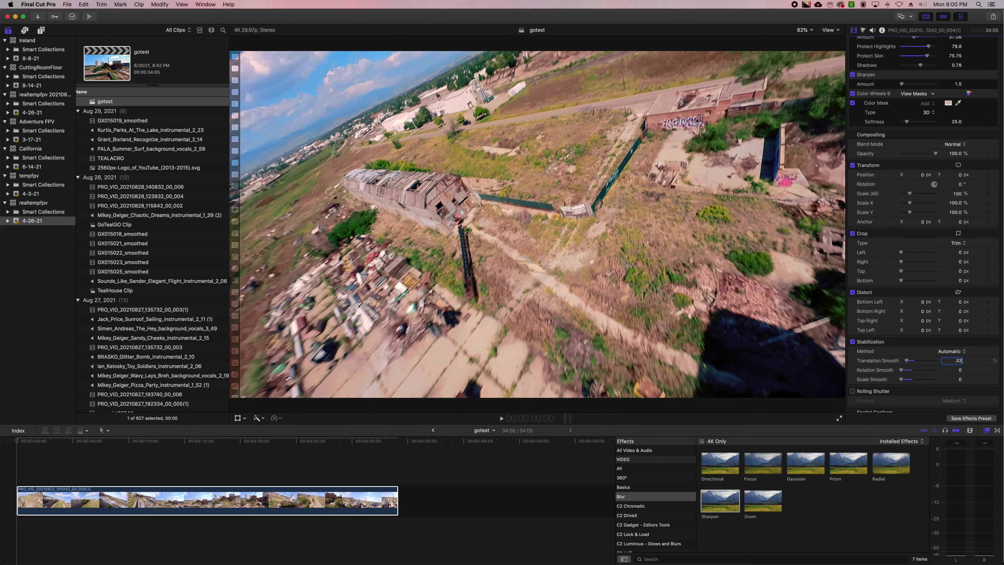
key("BackSpace")
type("5")
key("Return")
left_click(959, 370)
type("0.35")
key("Return")
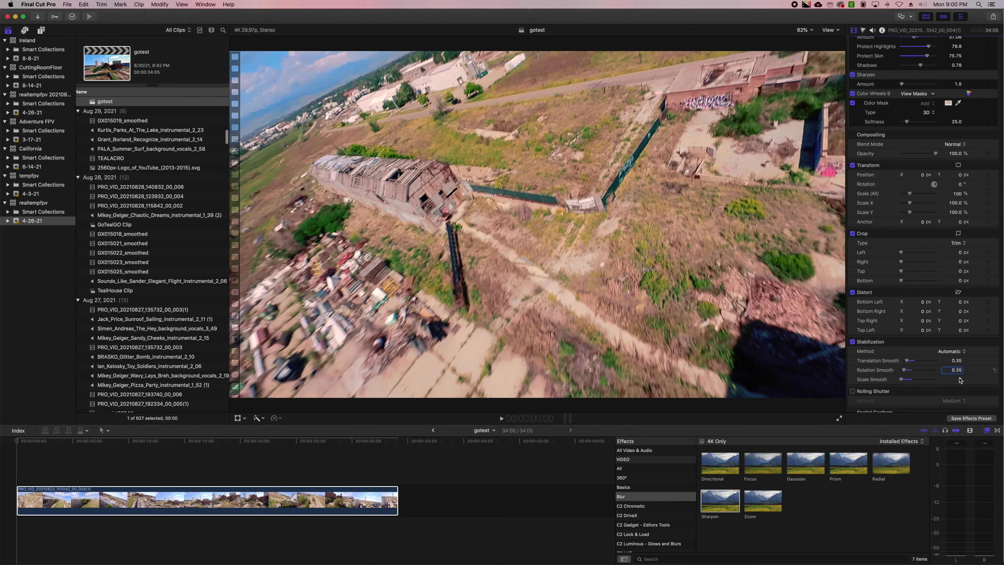
left_click(960, 379)
type("0.35")
key("Return")
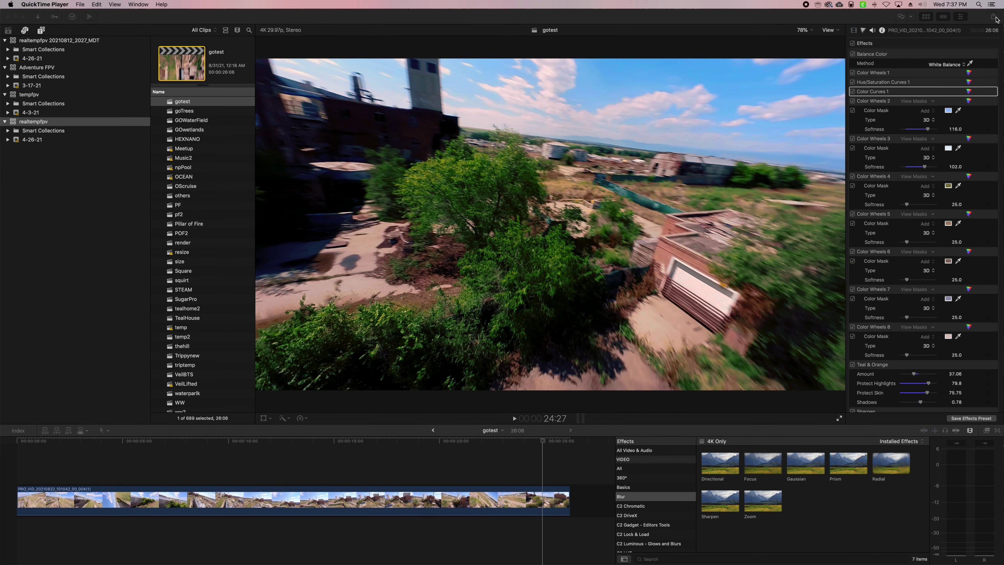
Start an Apple Devices 4K export and set its format to Computer for MP4 output
left_click(993, 17)
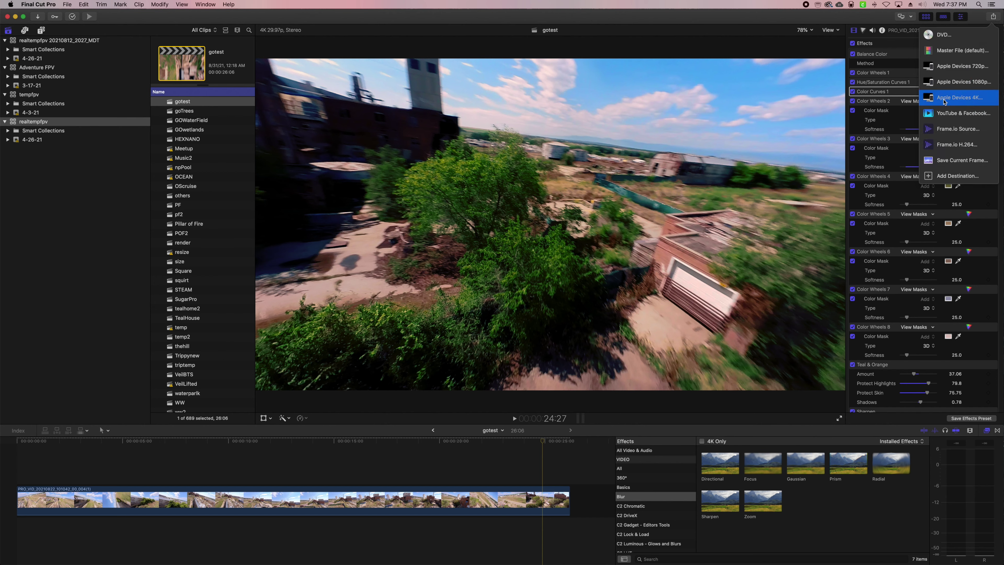
left_click(944, 102)
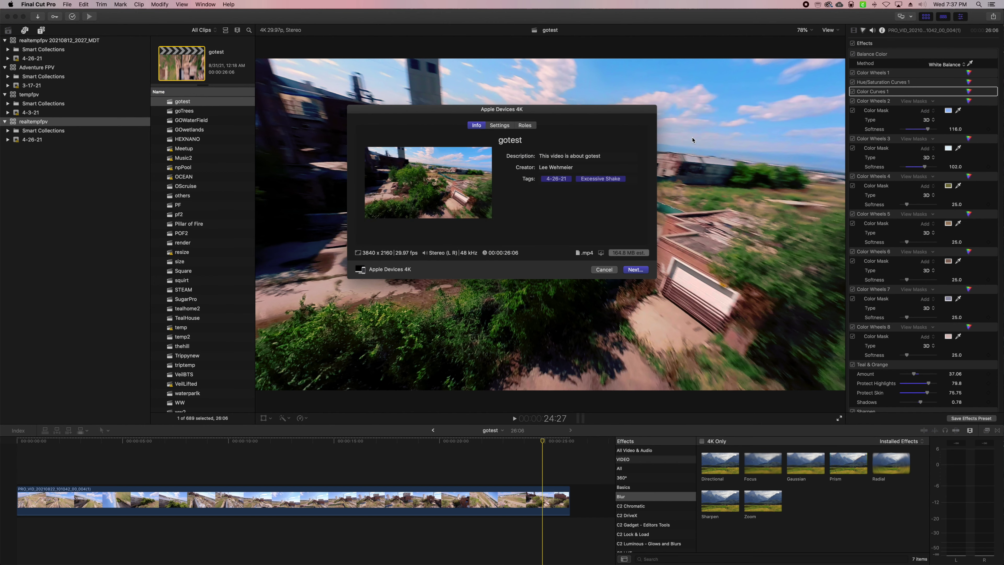
left_click(499, 125)
left_click(577, 157)
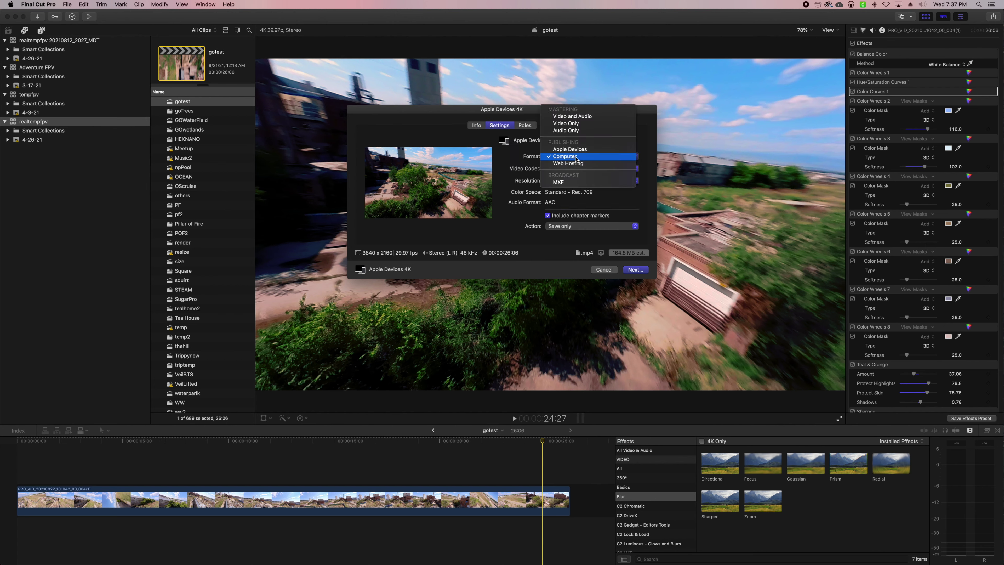
left_click(580, 118)
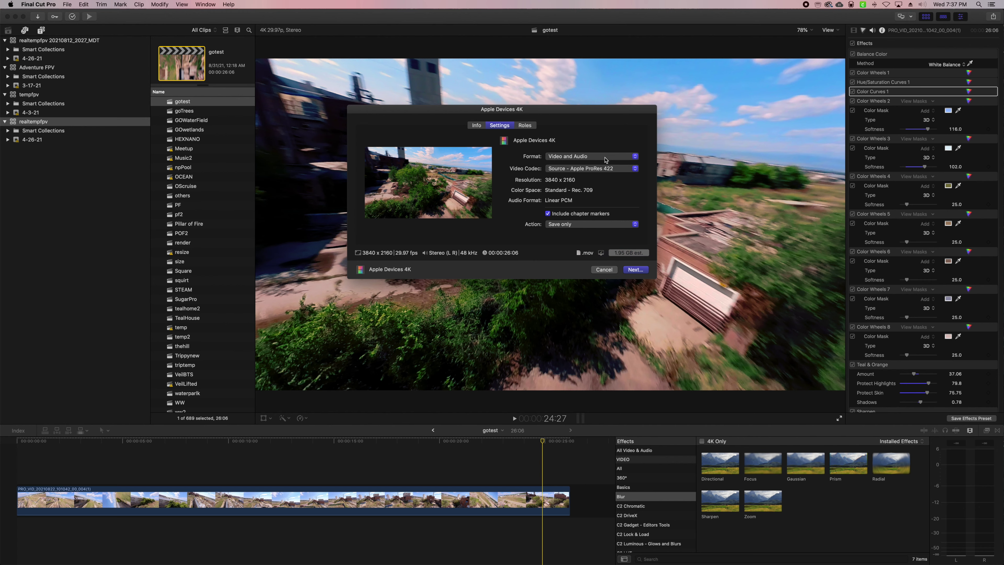
left_click(601, 158)
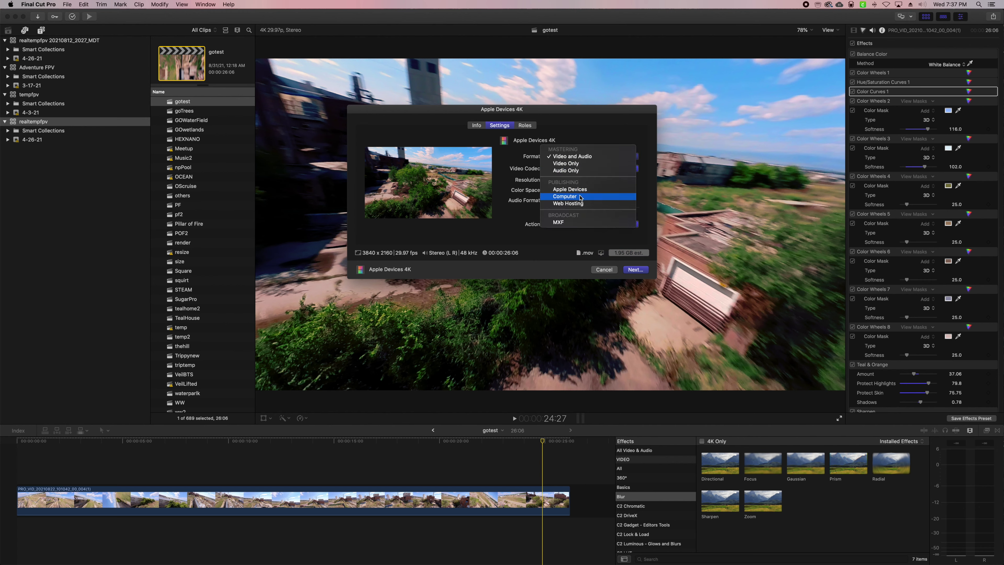
left_click(580, 197)
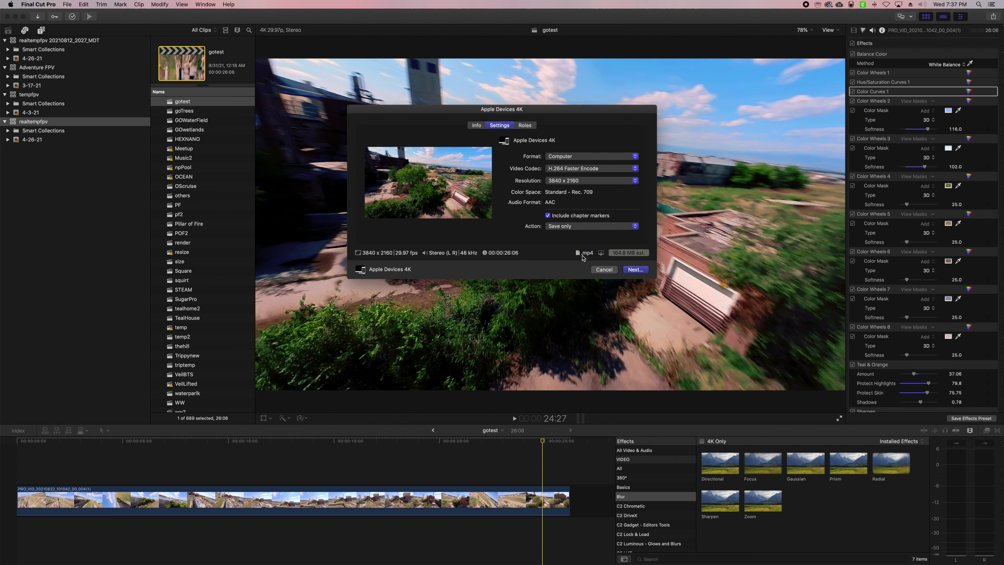
Choose H.264 Better Quality as the video codec and continue to the save step
left_click(579, 169)
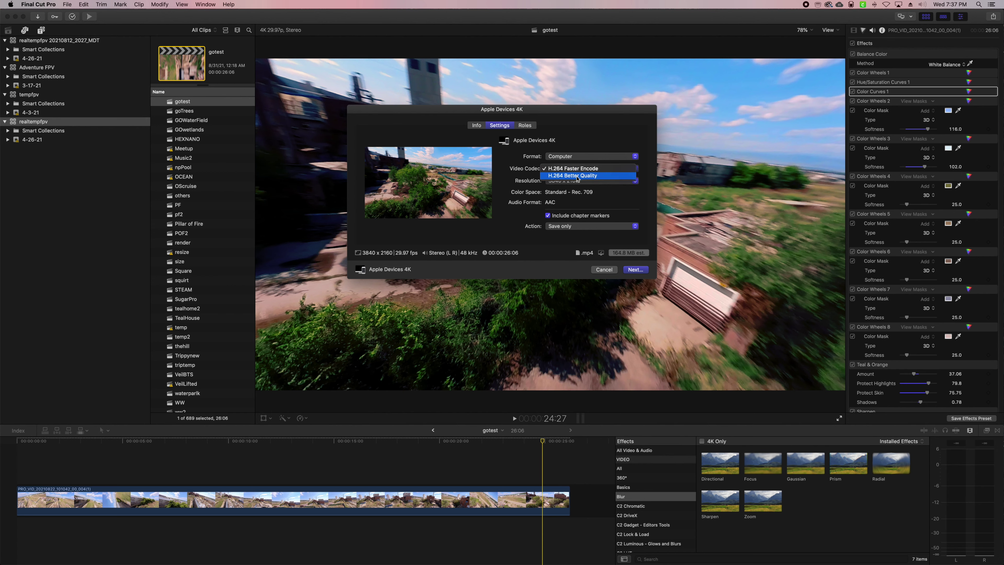
left_click(578, 177)
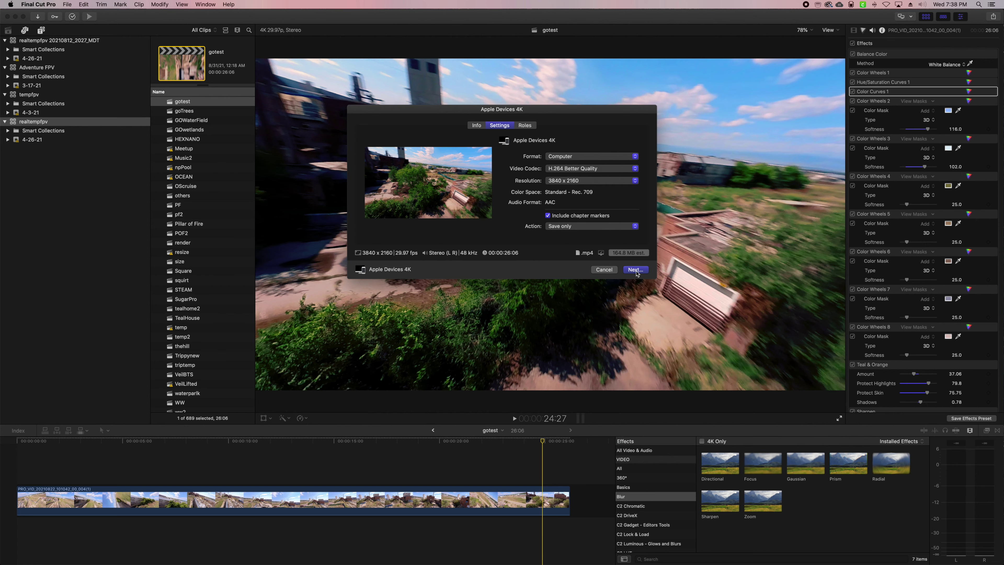
left_click(635, 270)
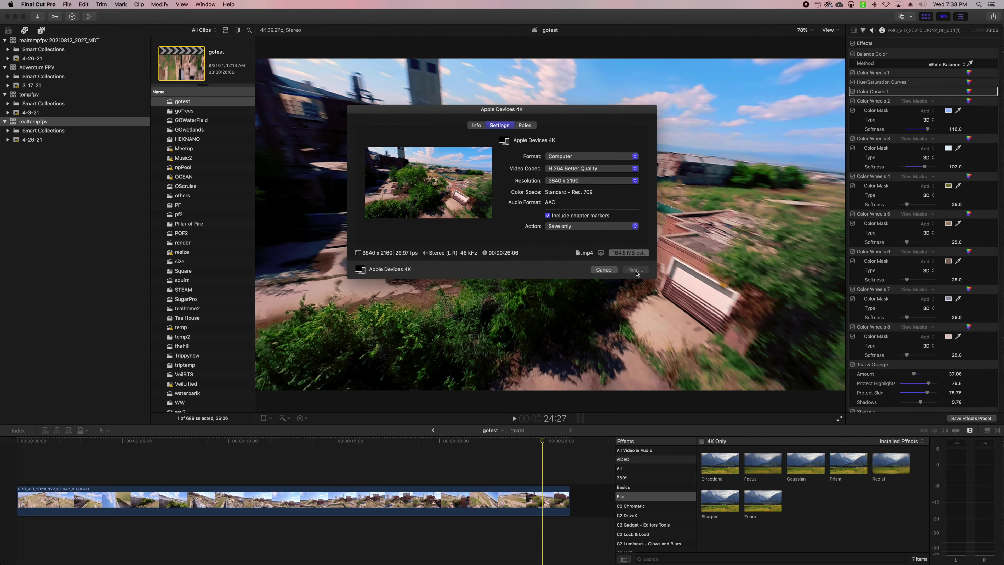